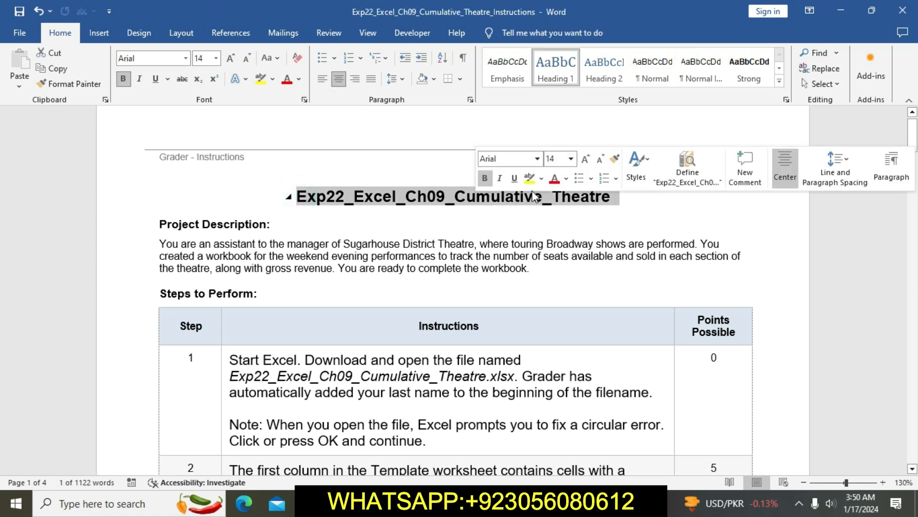
# Step: Highlight the project title and the full step 1 instructions in yellow
pyautogui.click(529, 178)
pyautogui.click(523, 232)
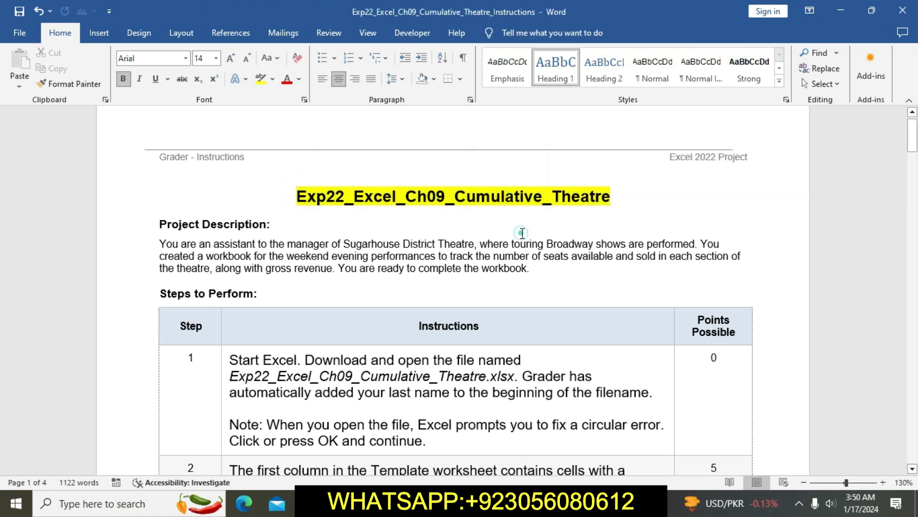
pyautogui.scroll(-1, 522, 232)
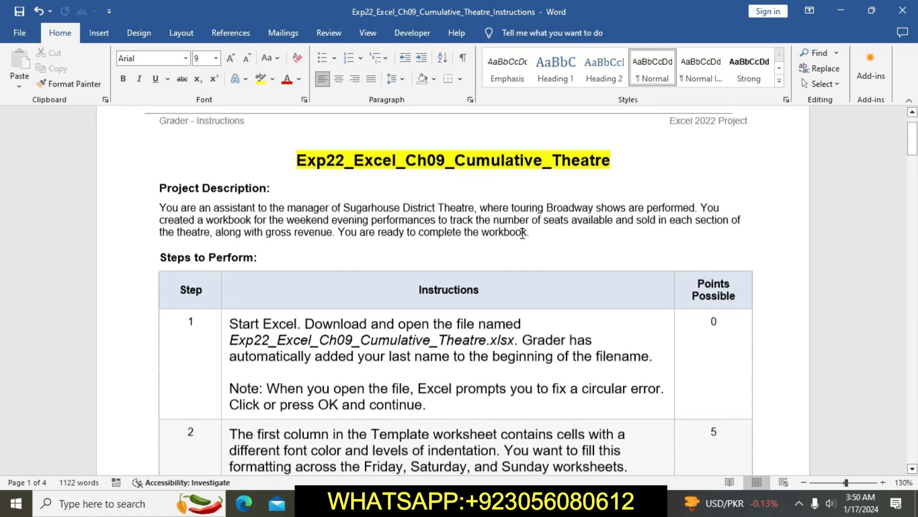
pyautogui.scroll(1, 523, 232)
pyautogui.scroll(-3, 523, 233)
pyautogui.scroll(-2, 522, 232)
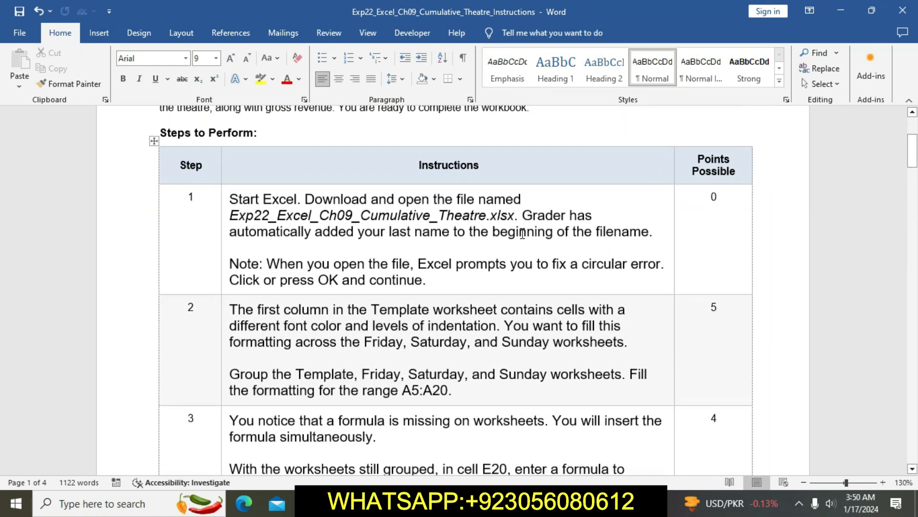
pyautogui.click(222, 199)
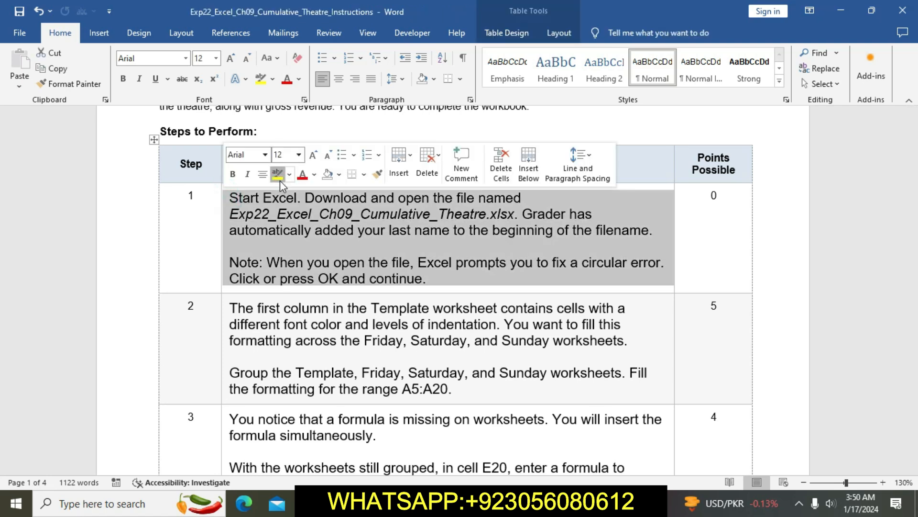
pyautogui.click(277, 175)
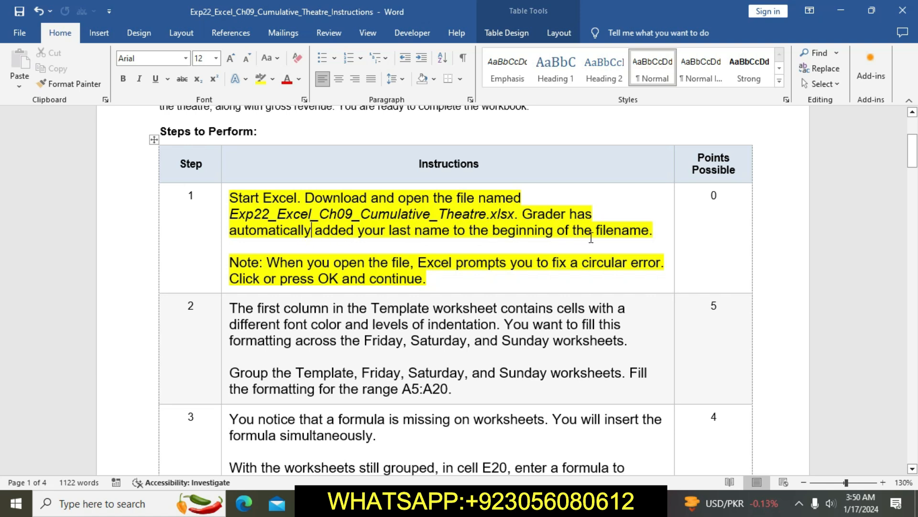
# Step: Check the Cumulative Theatre workbook in Excel, then return to the Word instructions and clear the yellow highlight from step 1
pyautogui.hotkey('alt', 'Tab')
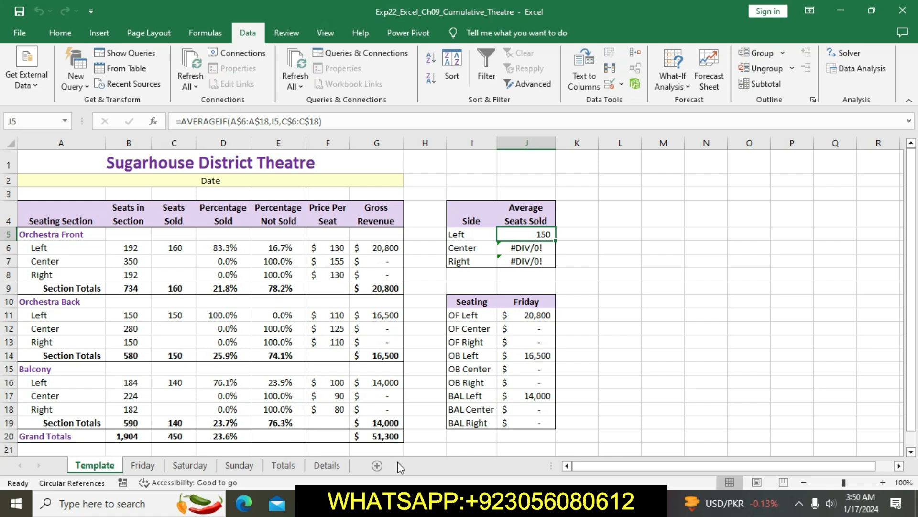
pyautogui.click(405, 503)
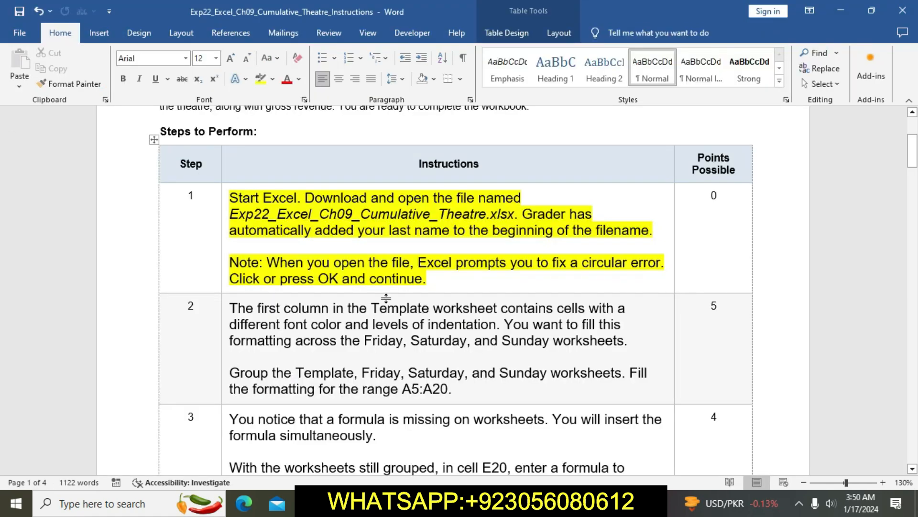
pyautogui.click(225, 200)
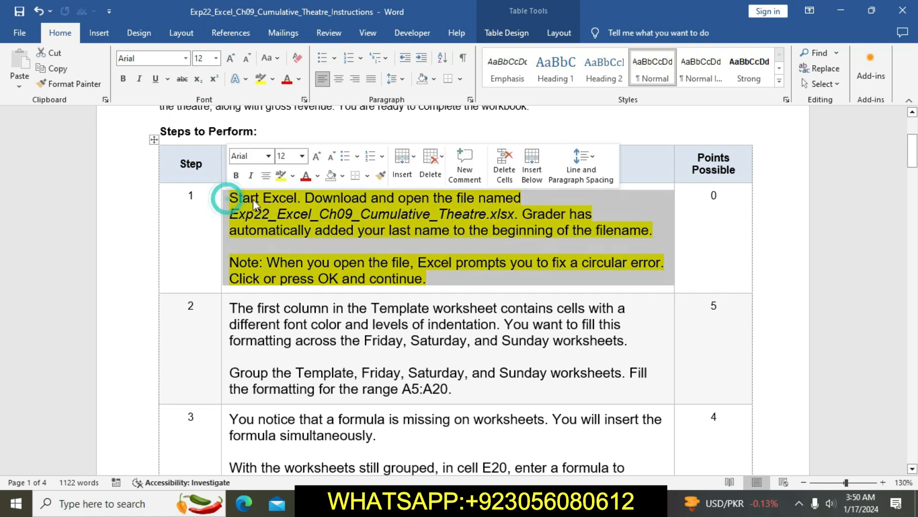
pyautogui.click(282, 178)
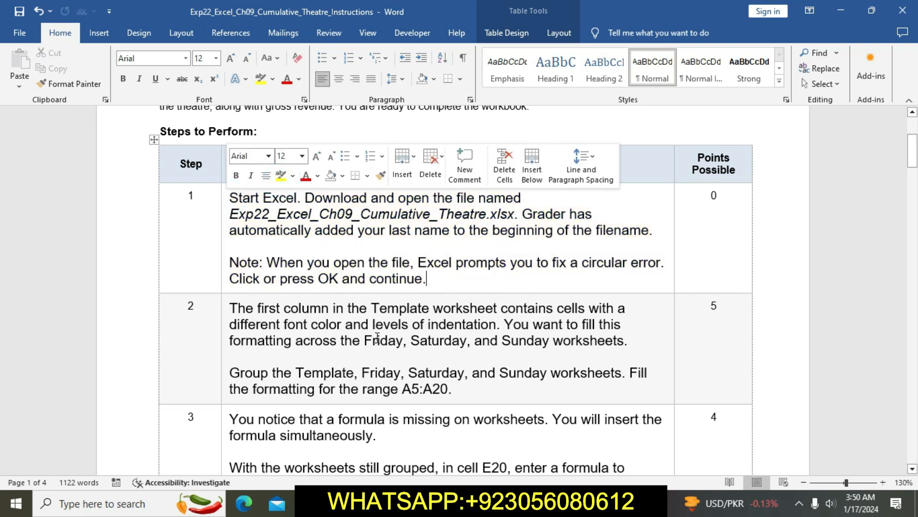
# Step: Highlight the step 2 instructions in yellow and select its sentence about grouping the worksheets
pyautogui.scroll(-3, 378, 338)
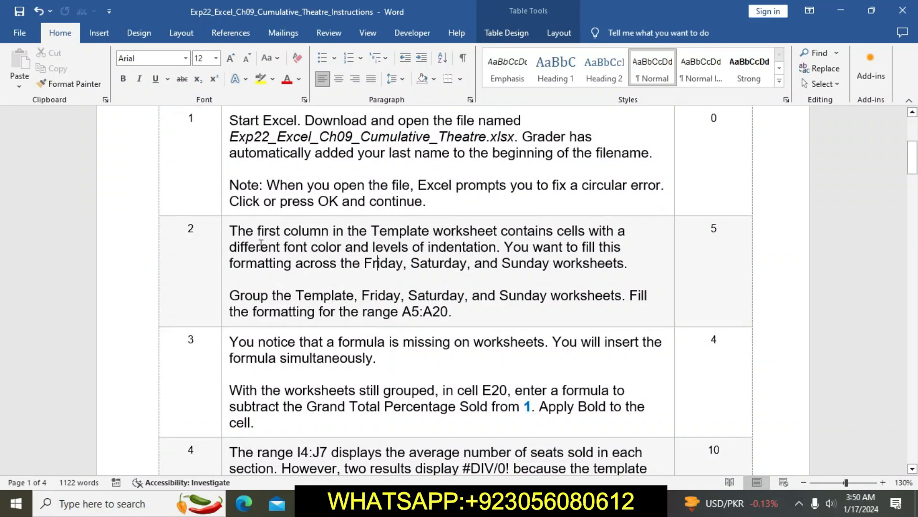
pyautogui.click(225, 232)
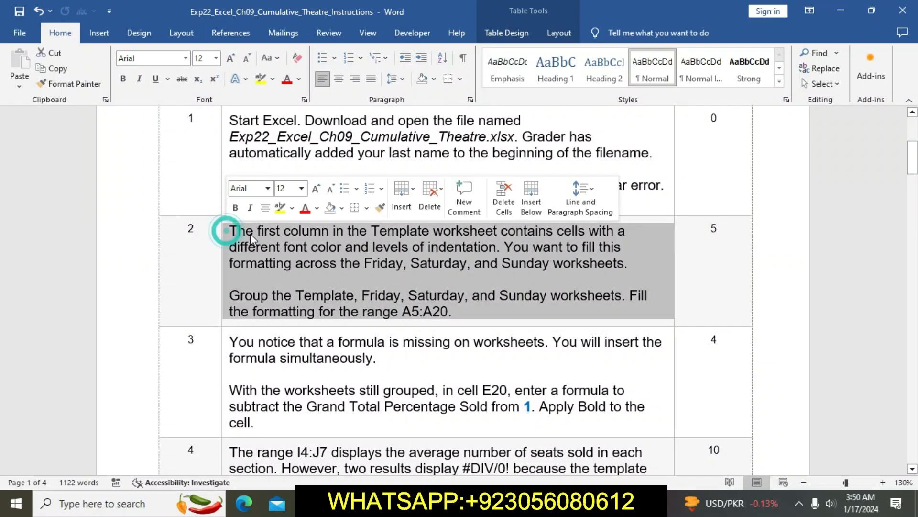
pyautogui.click(280, 208)
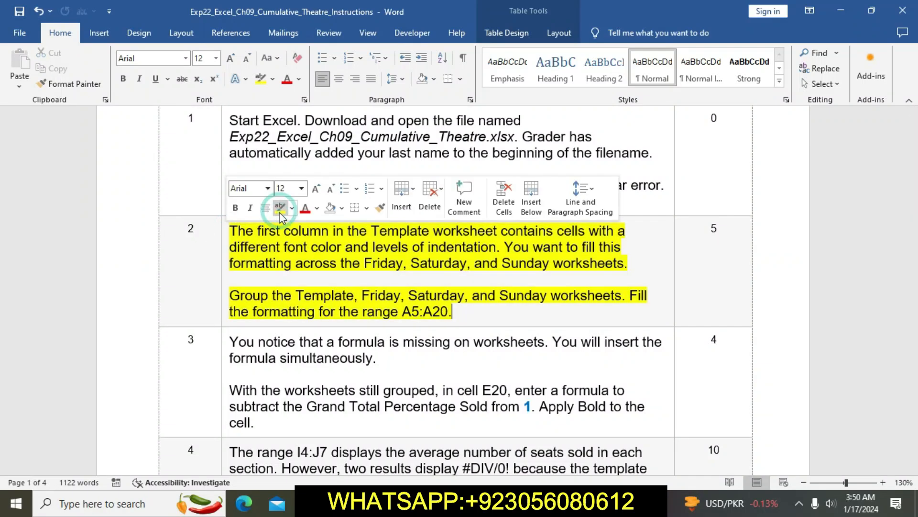
pyautogui.click(301, 280)
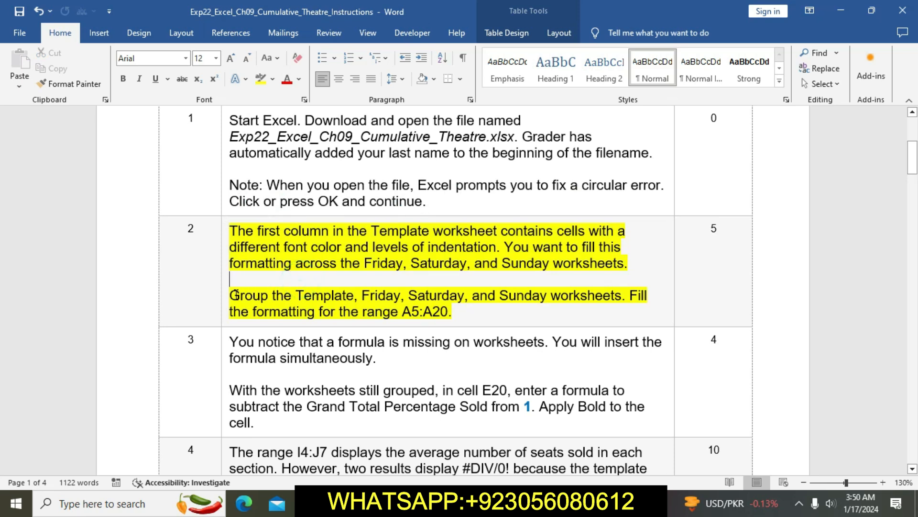
pyautogui.moveTo(231, 295); pyautogui.dragTo(628, 292)
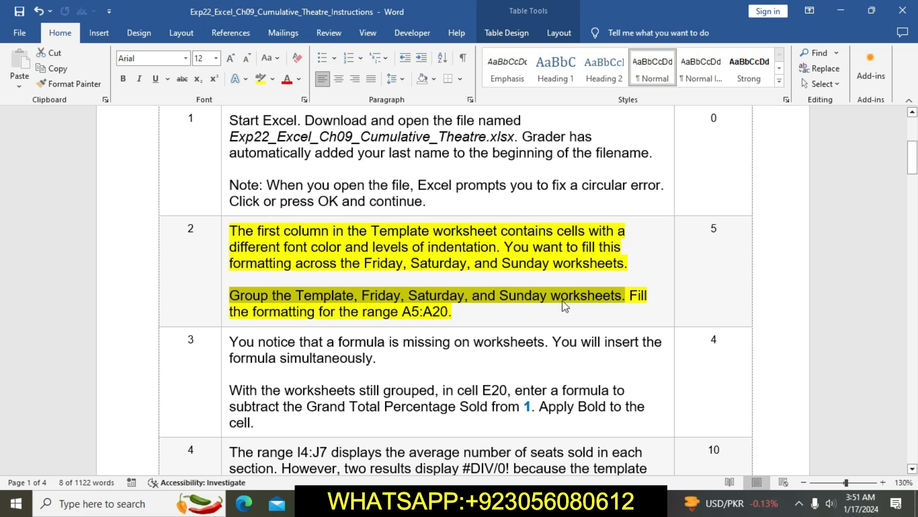
# Step: Switch to the Excel workbook and group the Template, Friday, Saturday and Sunday worksheets
pyautogui.hotkey('alt', 'Tab')
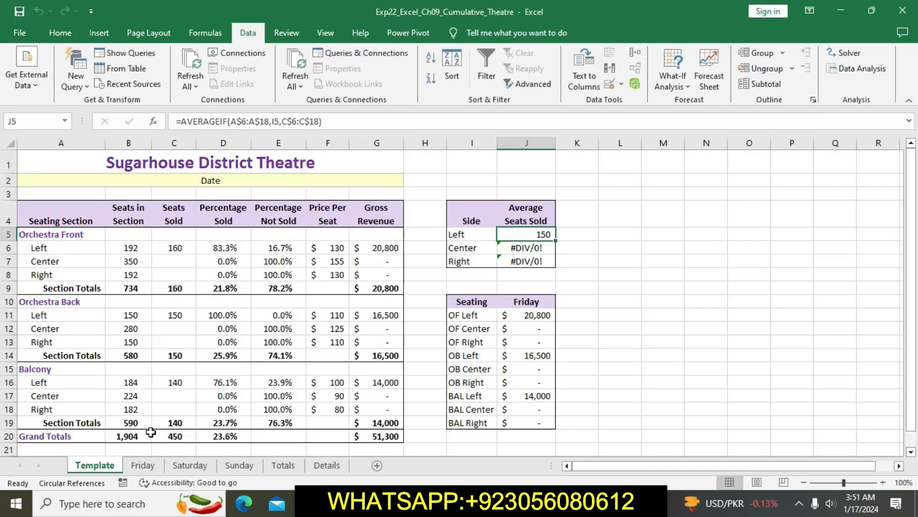
pyautogui.keyDown('ctrl'); pyautogui.click(145, 466); pyautogui.keyUp('ctrl')
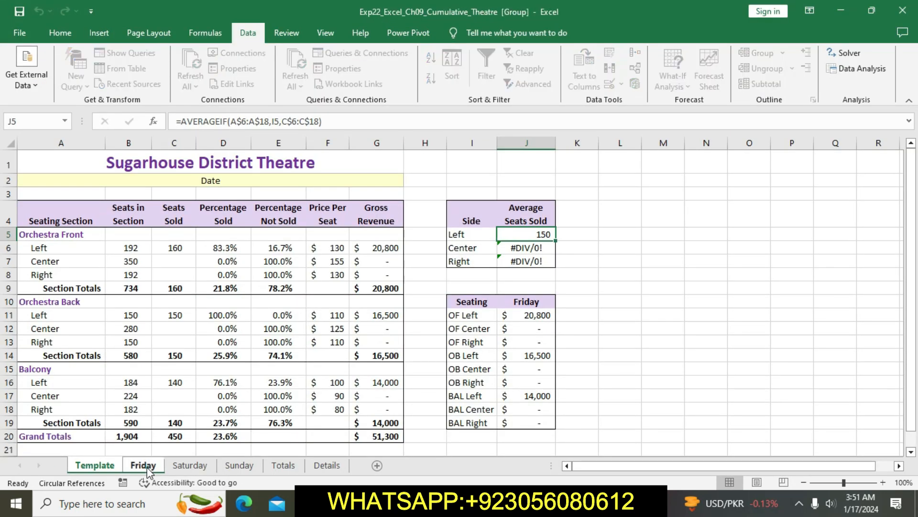
pyautogui.keyDown('ctrl'); pyautogui.click(174, 467); pyautogui.keyUp('ctrl')
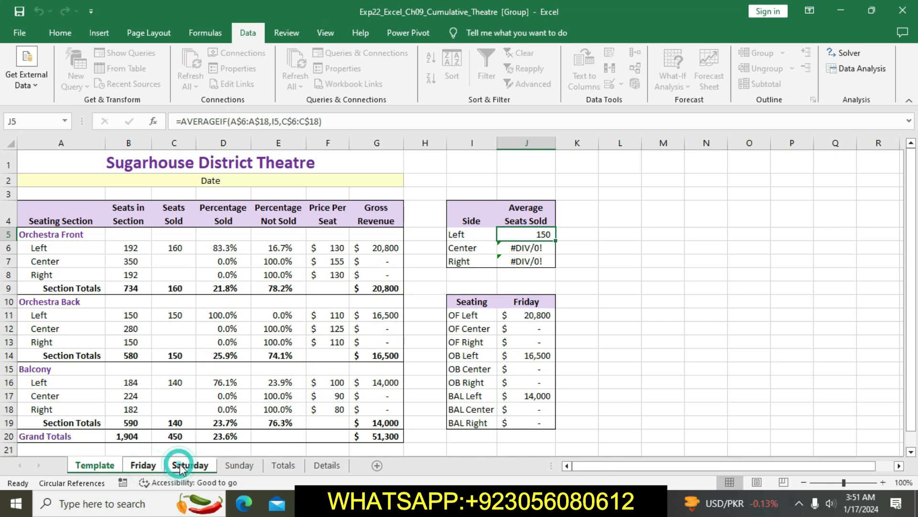
pyautogui.keyDown('ctrl'); pyautogui.click(237, 467); pyautogui.keyUp('ctrl')
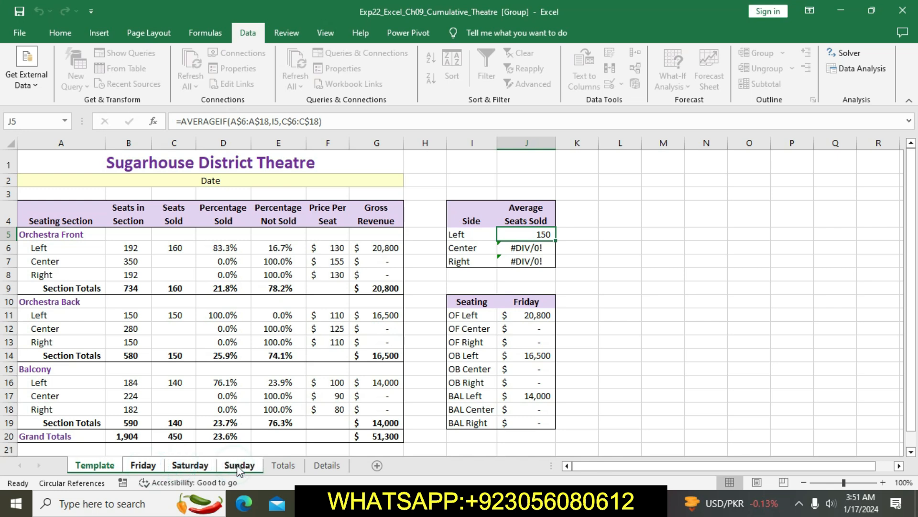
# Step: Check the fill instruction in Word, then in Excel fill only the formats of A5:A20 across the grouped worksheets
pyautogui.hotkey('alt', 'Tab')
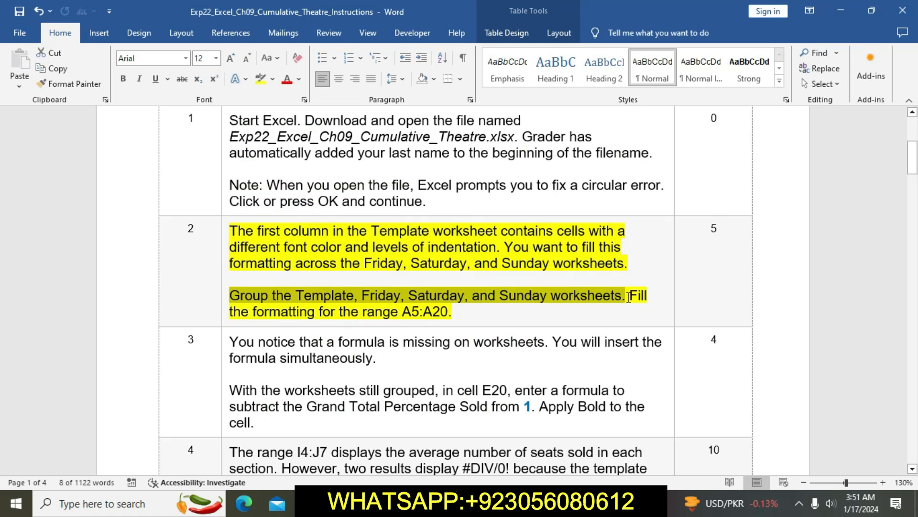
pyautogui.moveTo(629, 296); pyautogui.dragTo(452, 313)
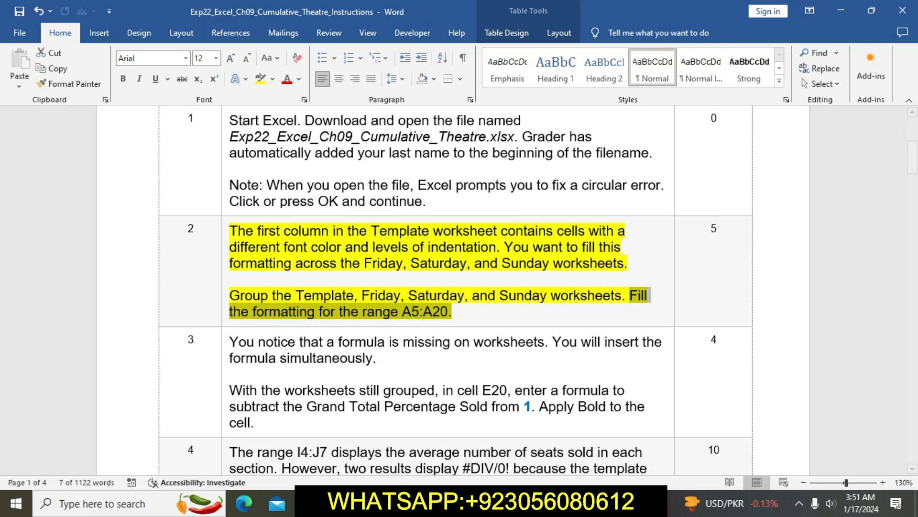
pyautogui.hotkey('alt', 'Tab')
pyautogui.moveTo(91, 236); pyautogui.dragTo(91, 427)
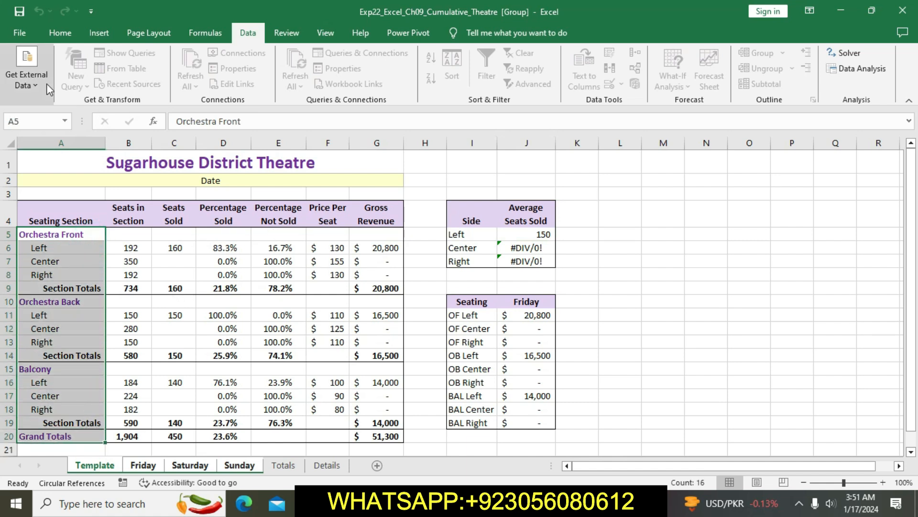
pyautogui.click(64, 37)
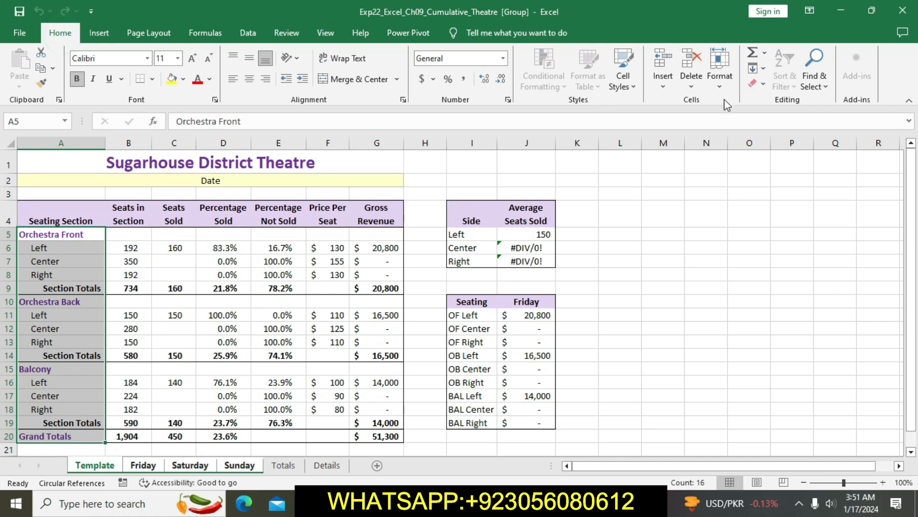
pyautogui.click(769, 70)
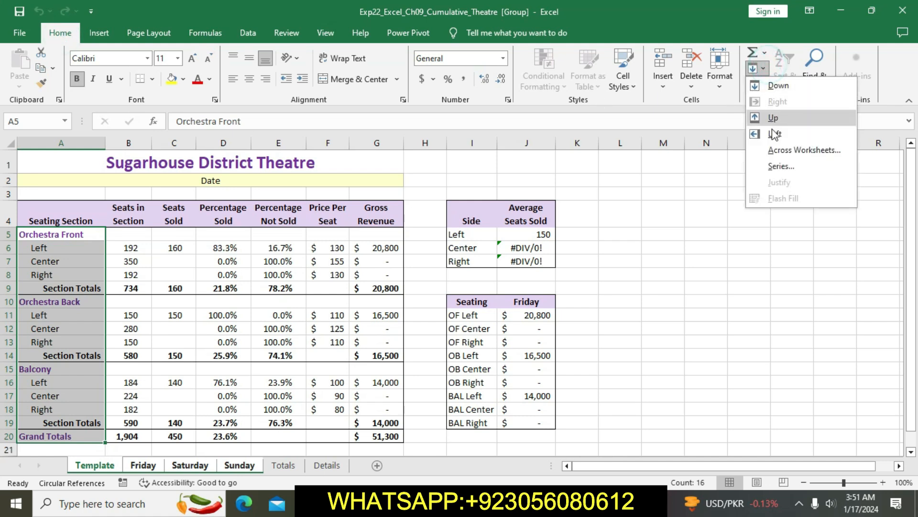
pyautogui.click(776, 151)
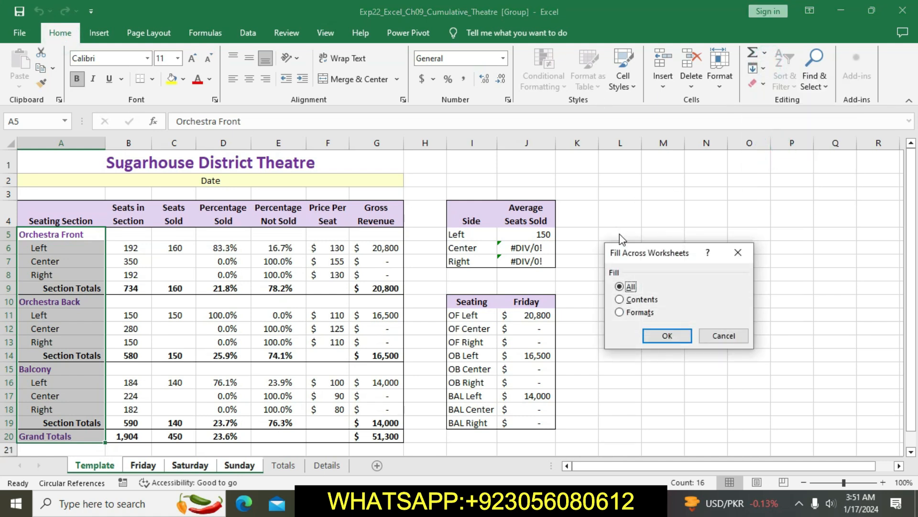
pyautogui.click(620, 312)
pyautogui.click(672, 336)
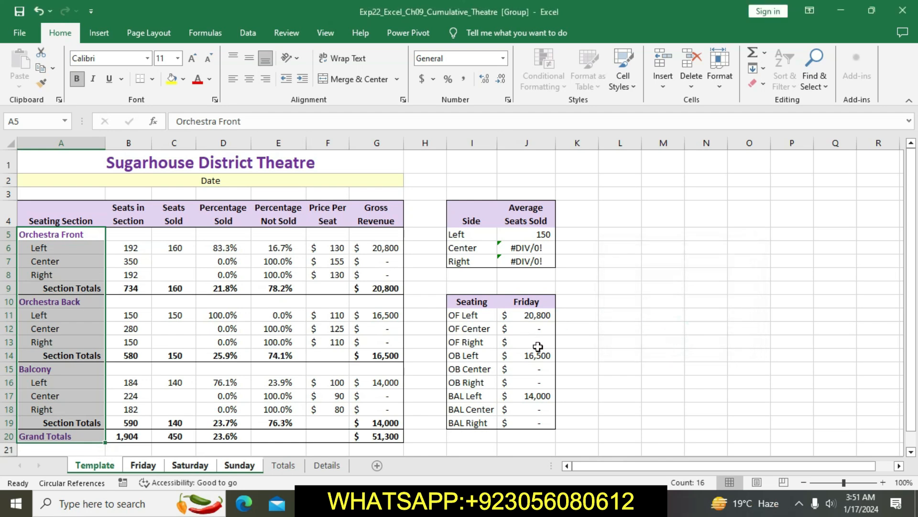
# Step: Return to the Word instructions and clear the yellow highlight from step 2
pyautogui.hotkey('alt', 'Tab')
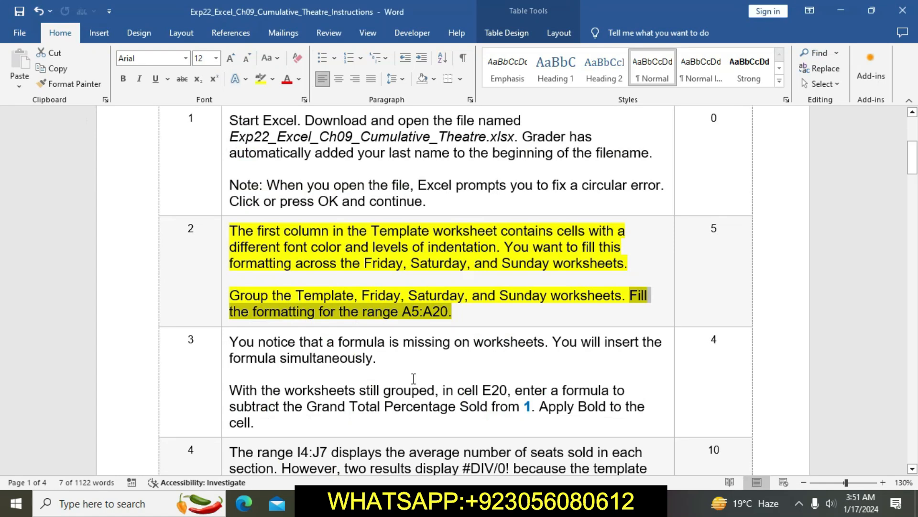
pyautogui.click(454, 319)
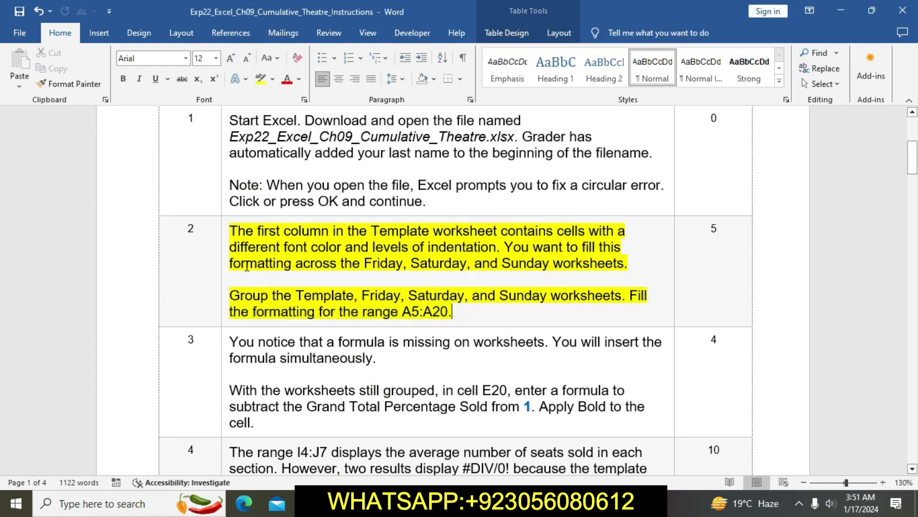
pyautogui.click(225, 235)
pyautogui.click(281, 210)
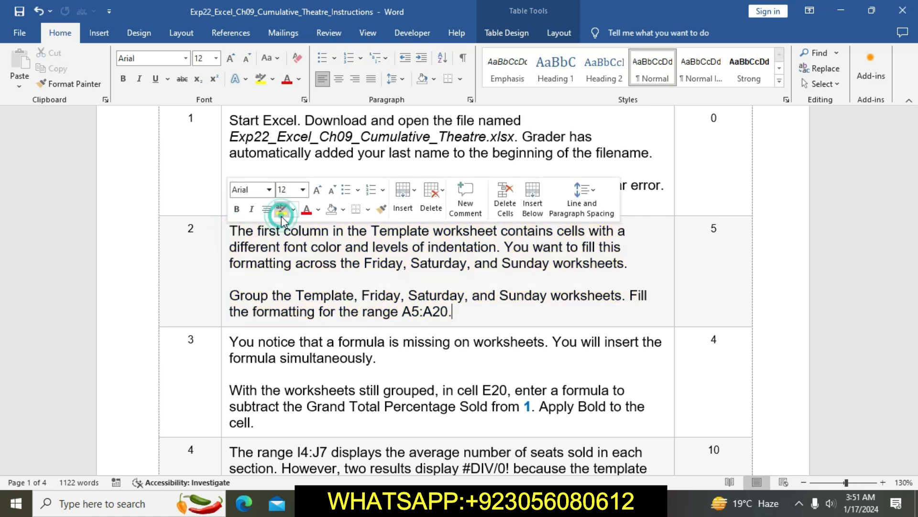
# Step: Highlight the step 3 instructions in yellow and select its sentence about the E20 formula
pyautogui.click(362, 355)
pyautogui.scroll(-3, 364, 356)
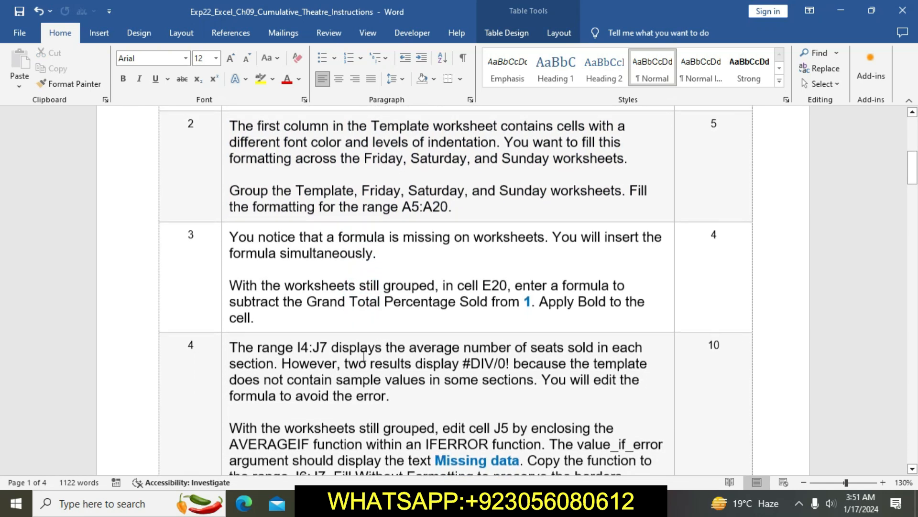
pyautogui.click(226, 242)
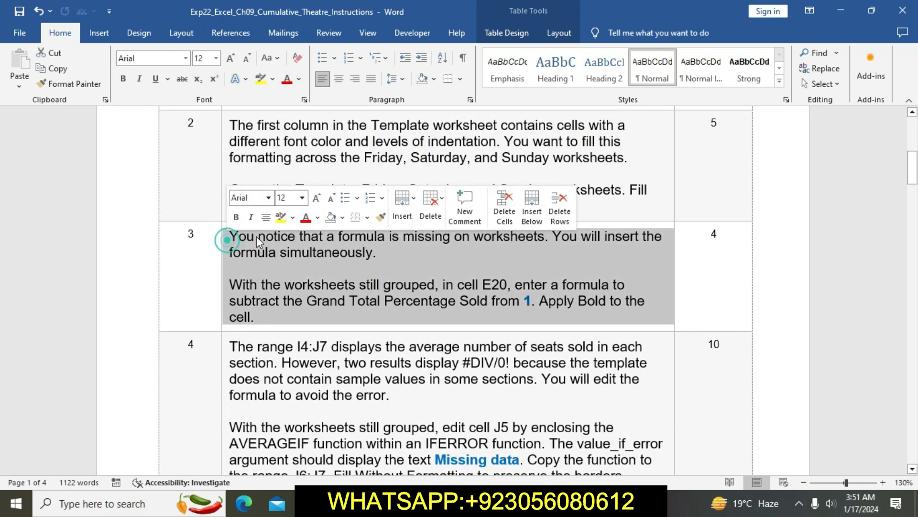
pyautogui.click(281, 216)
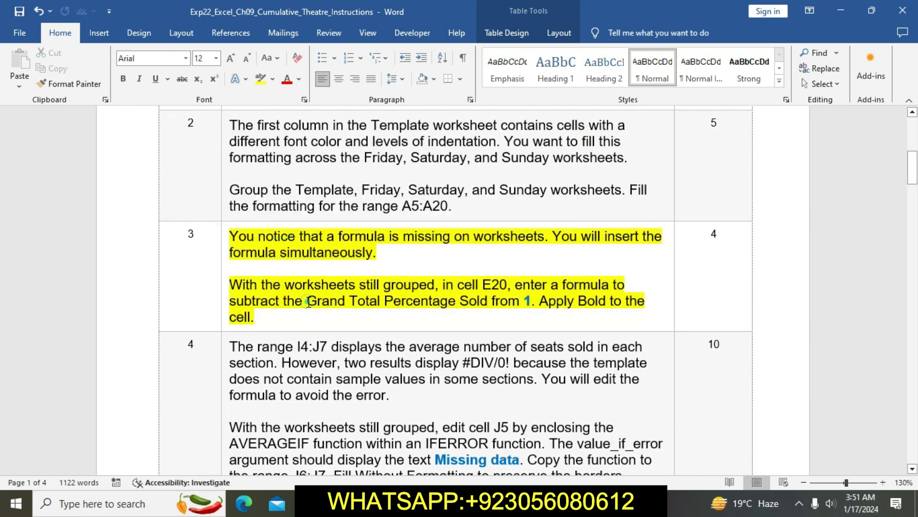
pyautogui.moveTo(232, 285); pyautogui.dragTo(537, 303)
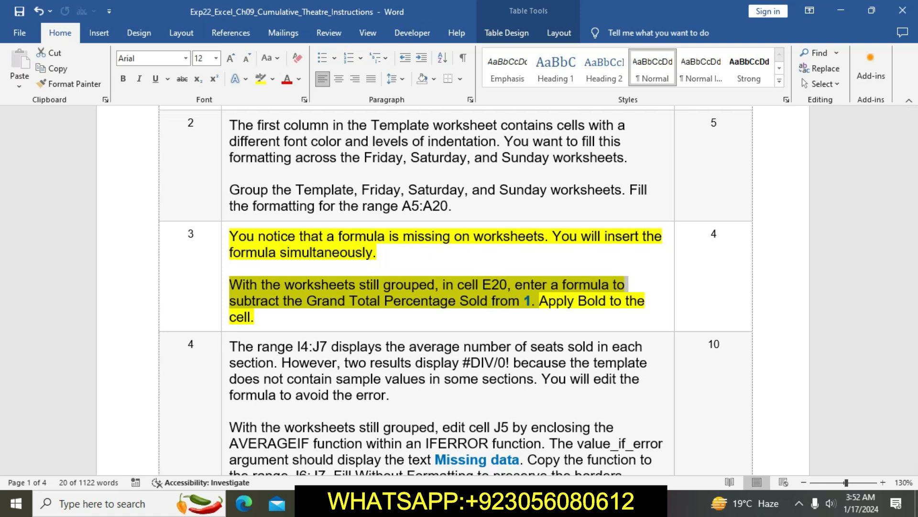
# Step: Switch to the Excel workbook and enter the formula =1-D20 in cell E20 of the grouped worksheets
pyautogui.click(422, 503)
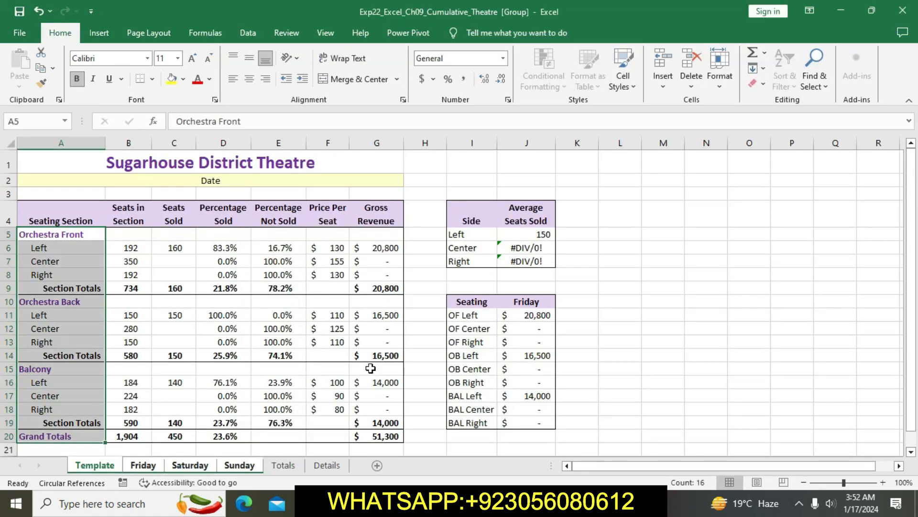
pyautogui.click(278, 442)
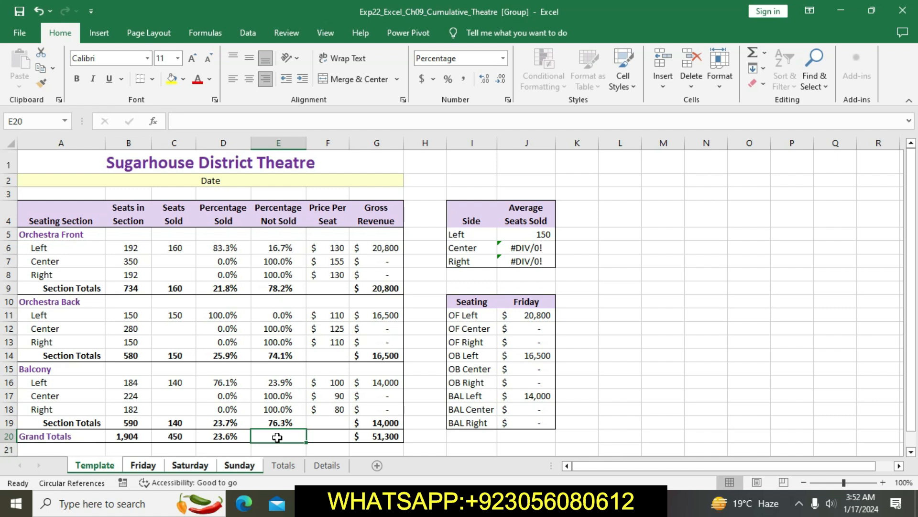
pyautogui.write('=1-')
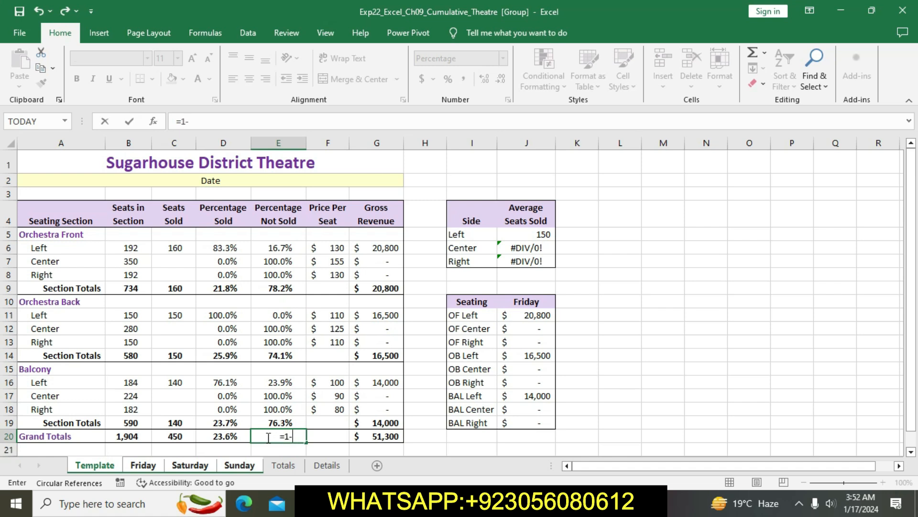
pyautogui.click(229, 436)
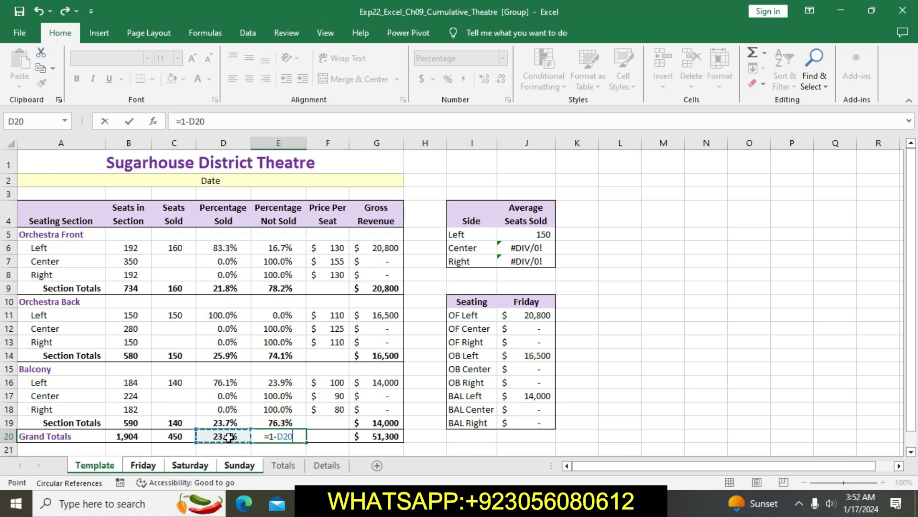
pyautogui.press('Return')
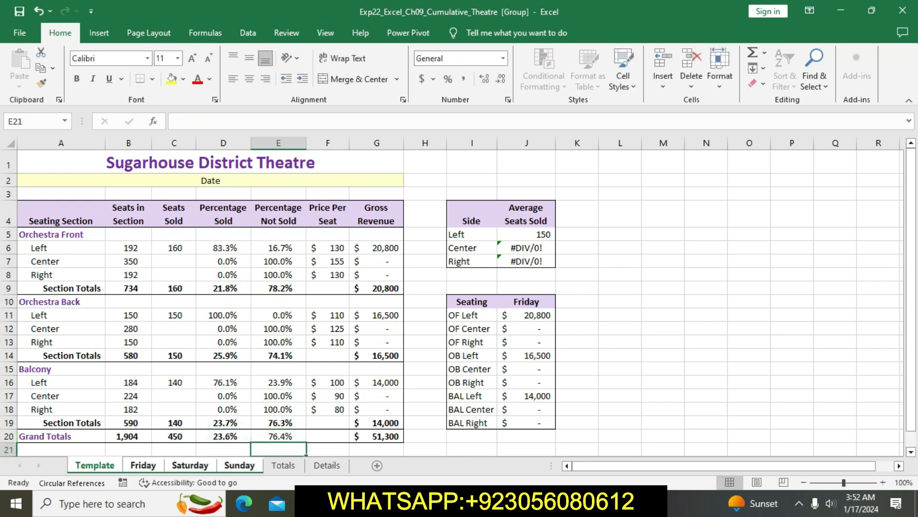
# Step: Check the remaining step 3 instruction in Word, then in Excel apply bold to cell E20 across the grouped worksheets
pyautogui.hotkey('alt', 'Tab')
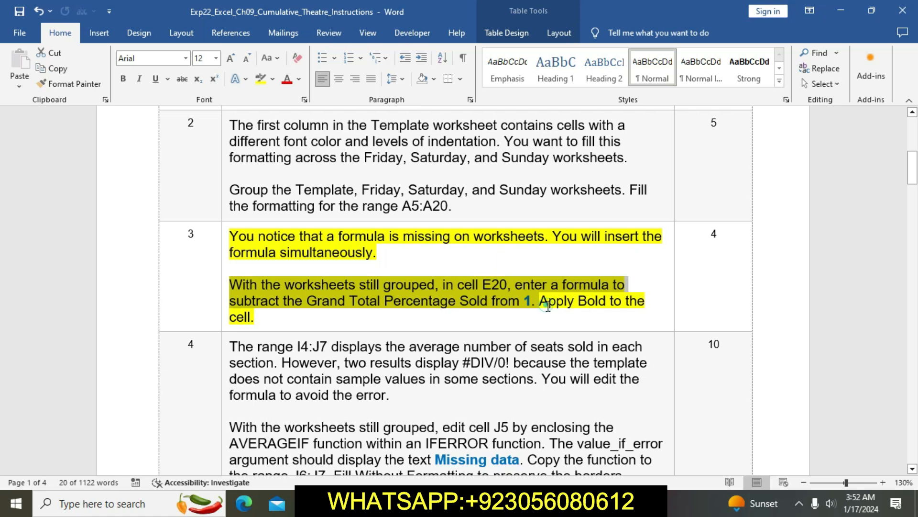
pyautogui.moveTo(548, 306); pyautogui.dragTo(573, 328)
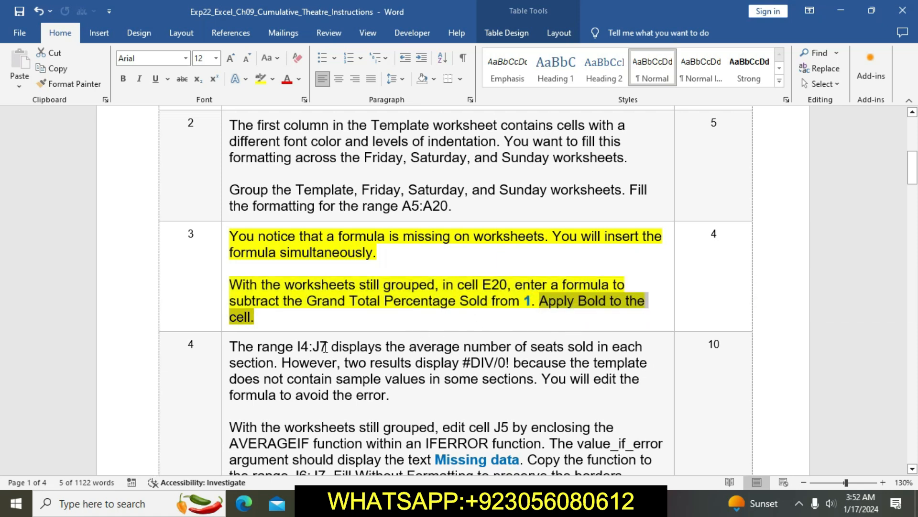
pyautogui.click(454, 503)
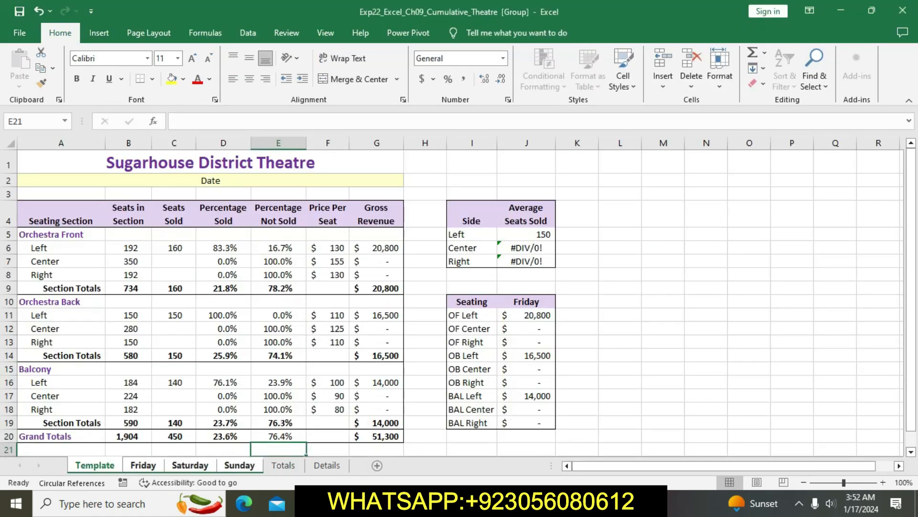
pyautogui.click(280, 436)
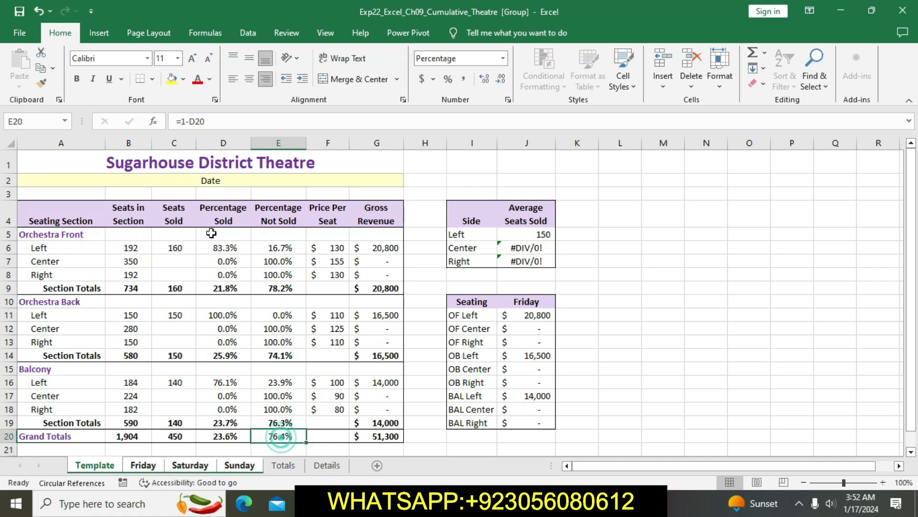
pyautogui.click(77, 78)
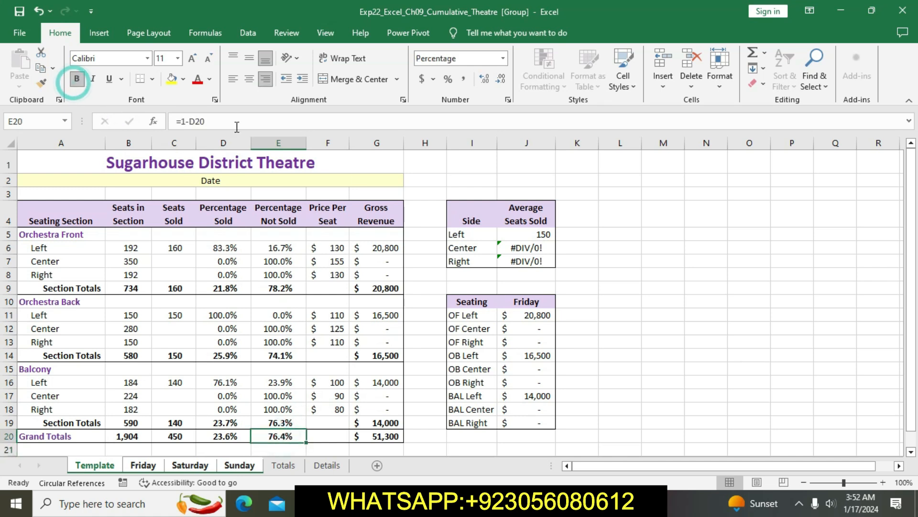
pyautogui.click(650, 330)
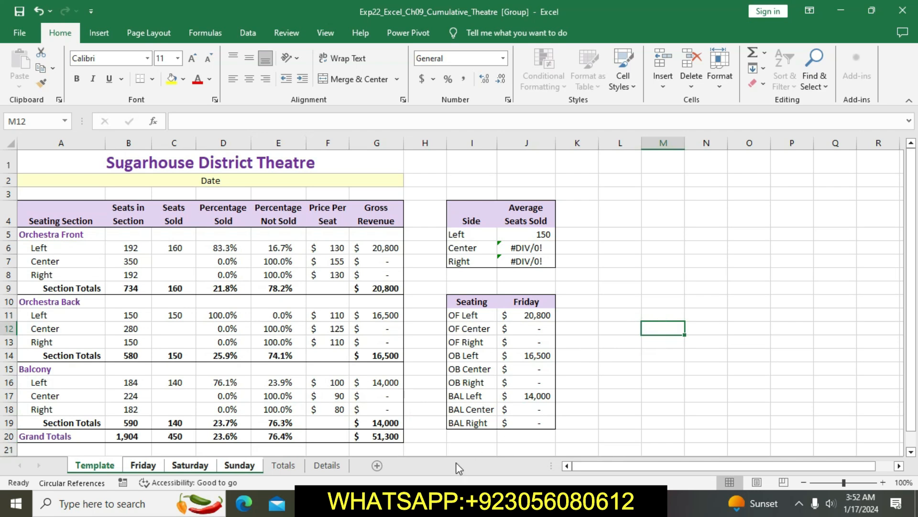
# Step: Return to the Word instructions and clear the yellow highlight from step 3
pyautogui.hotkey('alt', 'Tab')
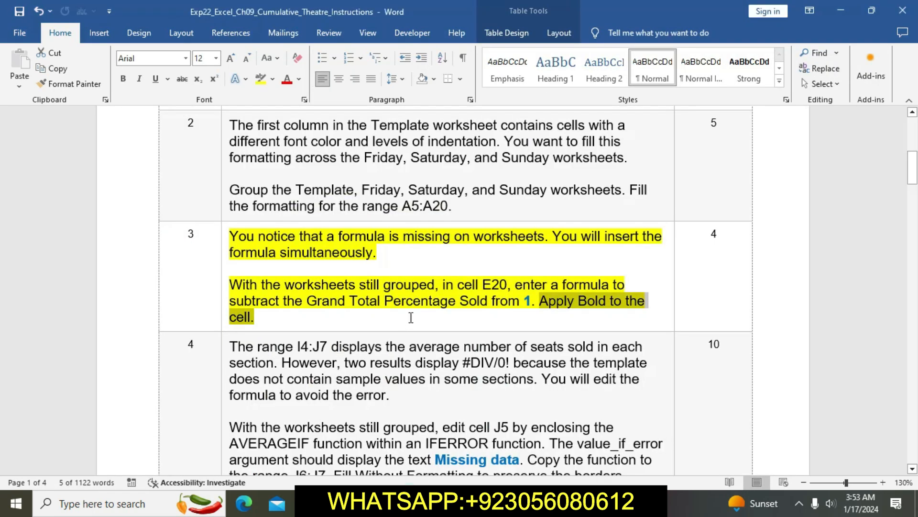
pyautogui.click(424, 310)
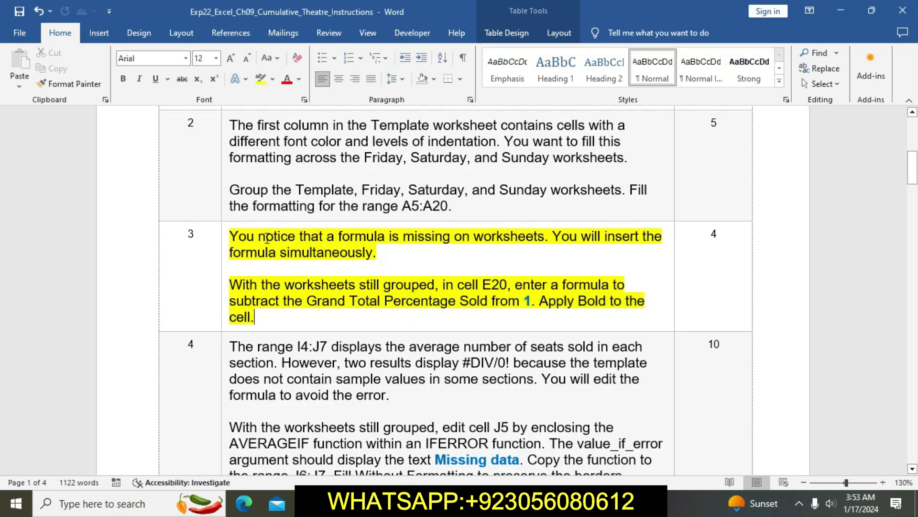
pyautogui.click(223, 239)
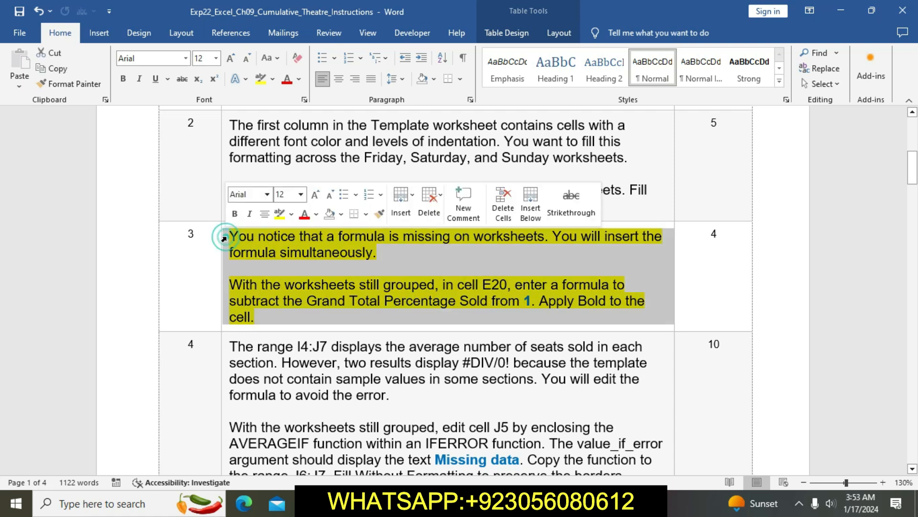
pyautogui.click(279, 220)
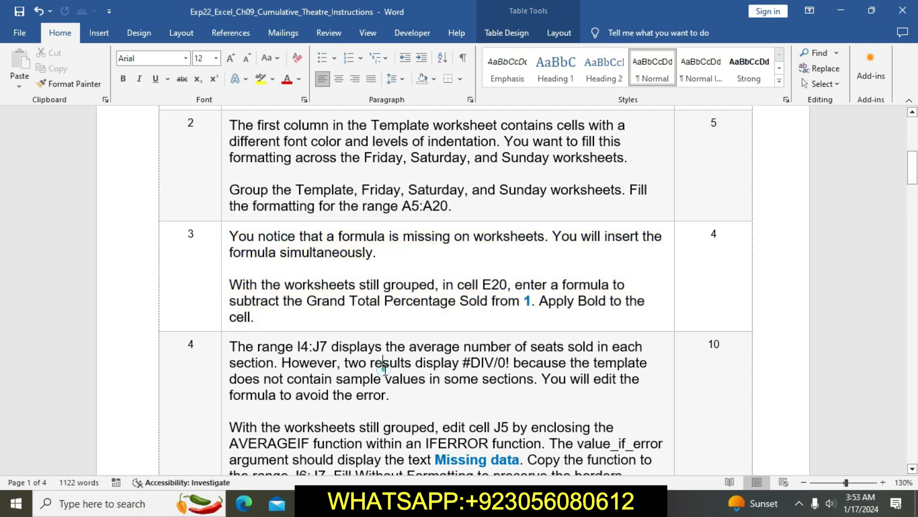
# Step: Highlight the step 4 instructions in yellow
pyautogui.scroll(-3, 386, 368)
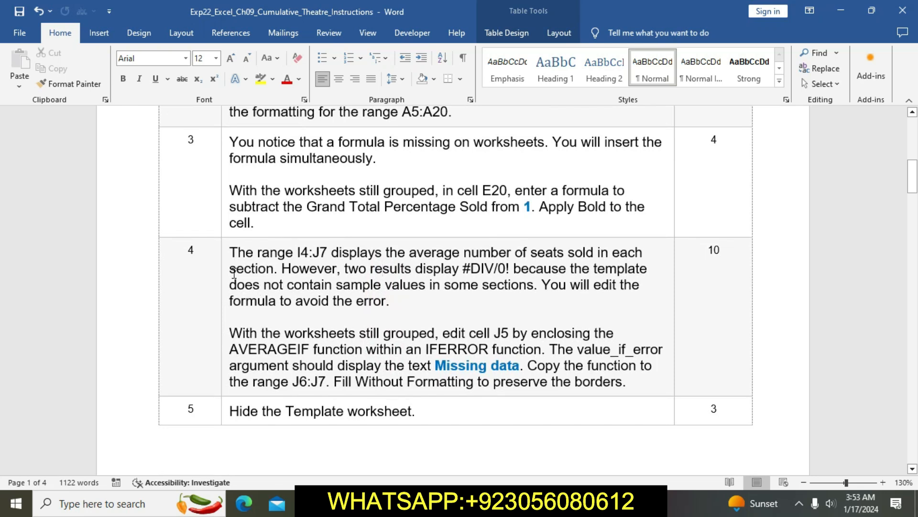
pyautogui.click(223, 255)
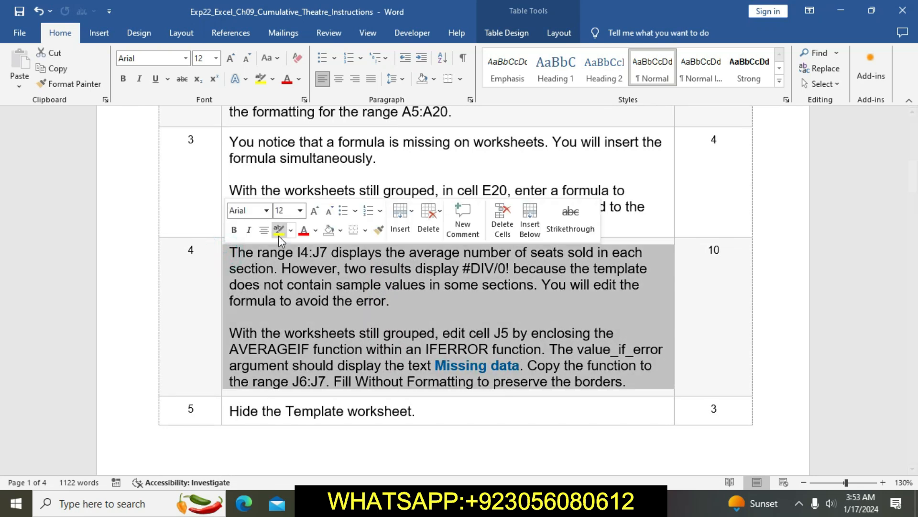
pyautogui.click(279, 235)
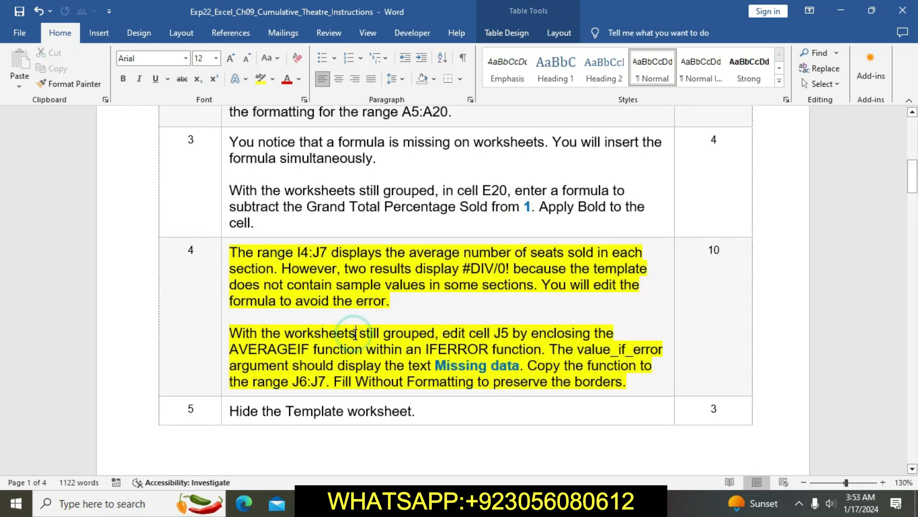
# Step: Read step 4 and select its sentences about enclosing J5's AVERAGEIF in IFERROR with the text Missing data
pyautogui.moveTo(230, 335); pyautogui.dragTo(550, 353)
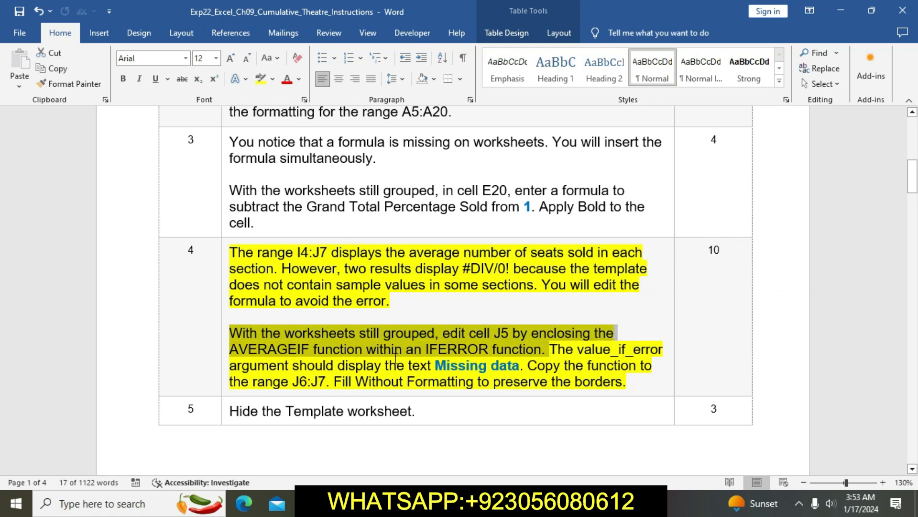
pyautogui.click(484, 359)
pyautogui.moveTo(229, 333); pyautogui.dragTo(322, 392)
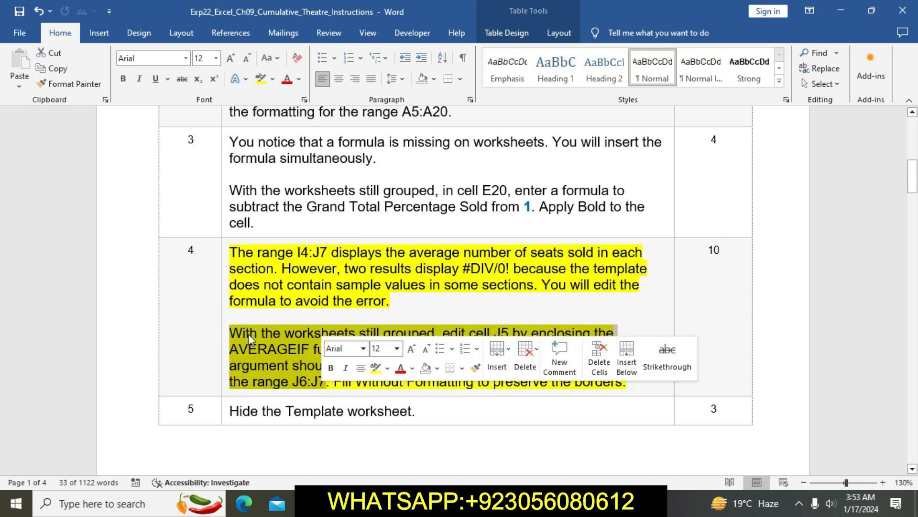
pyautogui.click(461, 361)
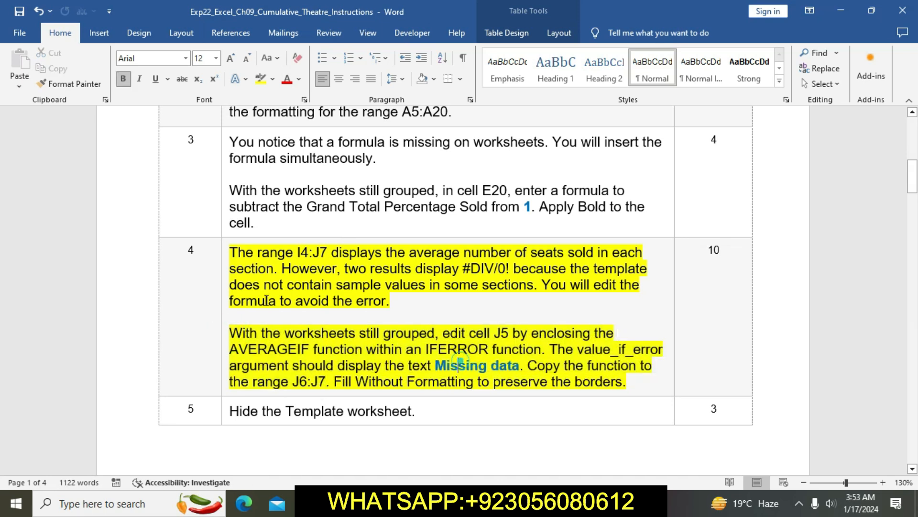
pyautogui.keyDown('shift'); pyautogui.click(242, 333); pyautogui.keyUp('shift')
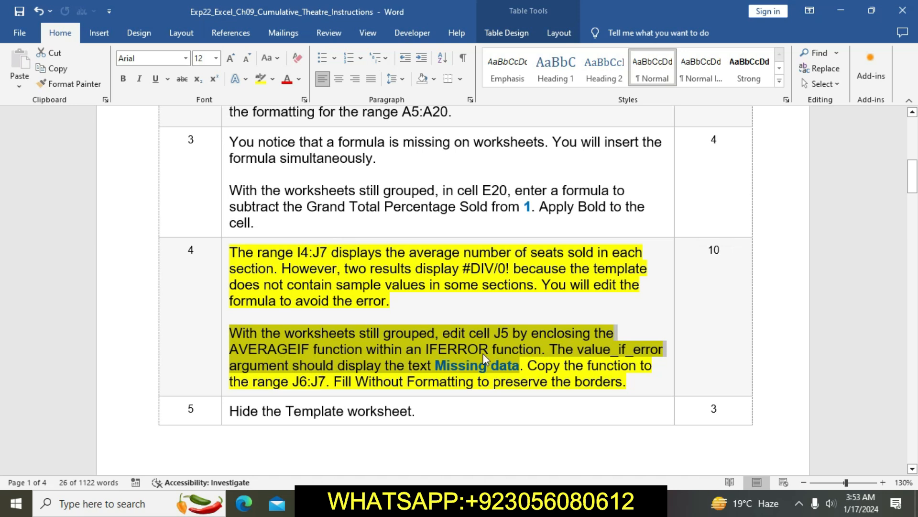
# Step: Switch to Excel and edit the grouped sheets' J5 formula to =IFERROR(AVERAGEIF(A$6:A$18,I5,C$6:C$18),"Missing data")
pyautogui.click(434, 502)
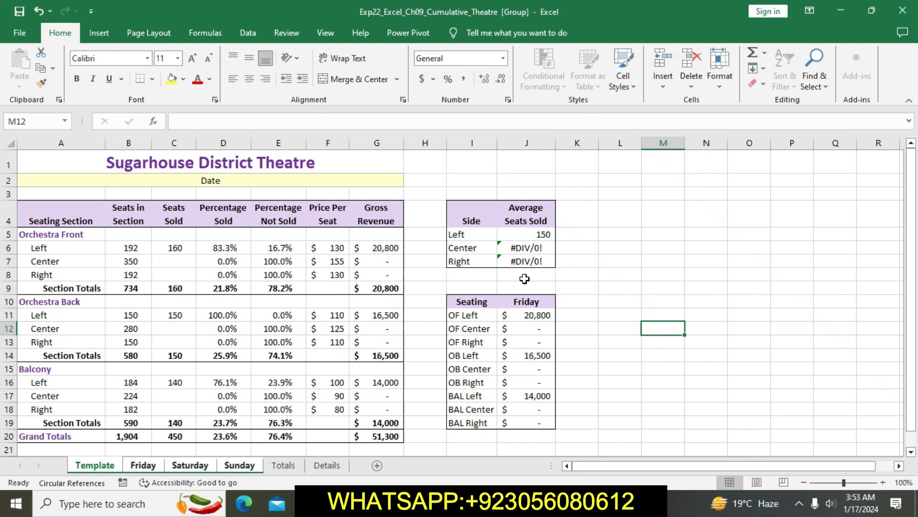
pyautogui.click(522, 237)
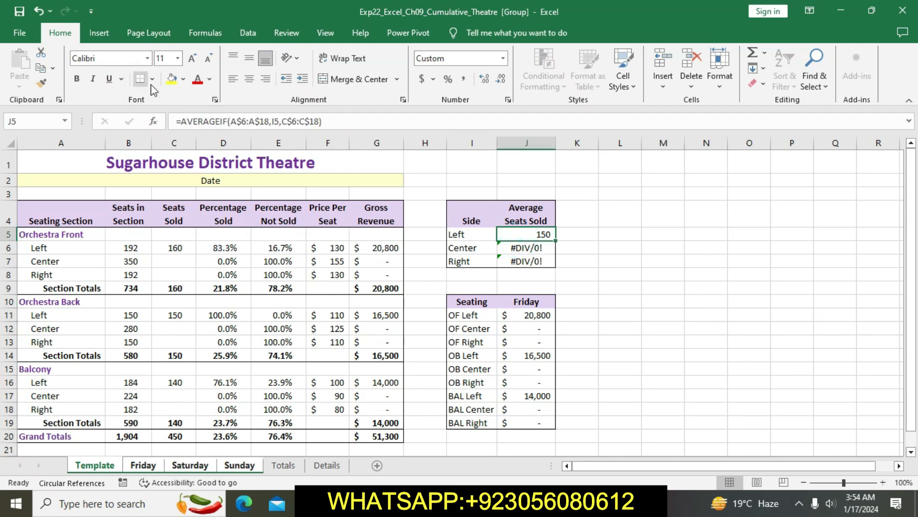
pyautogui.click(180, 122)
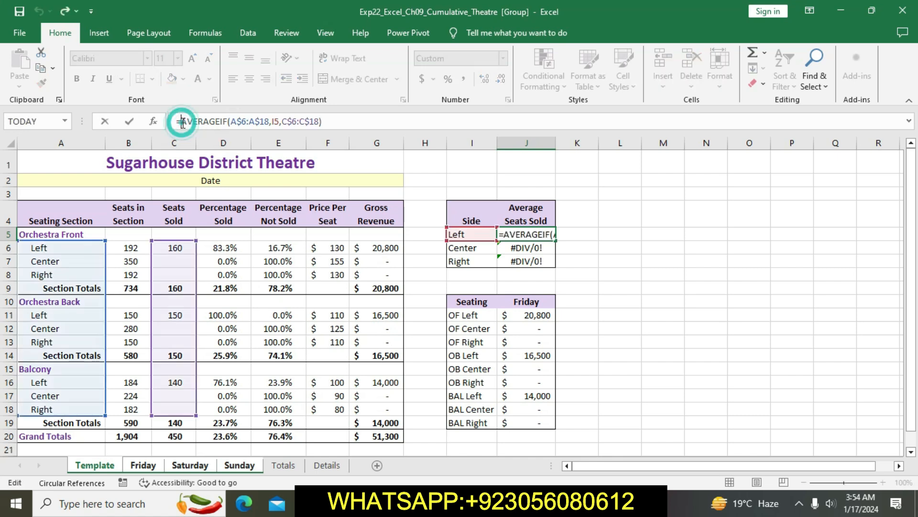
pyautogui.write('I')
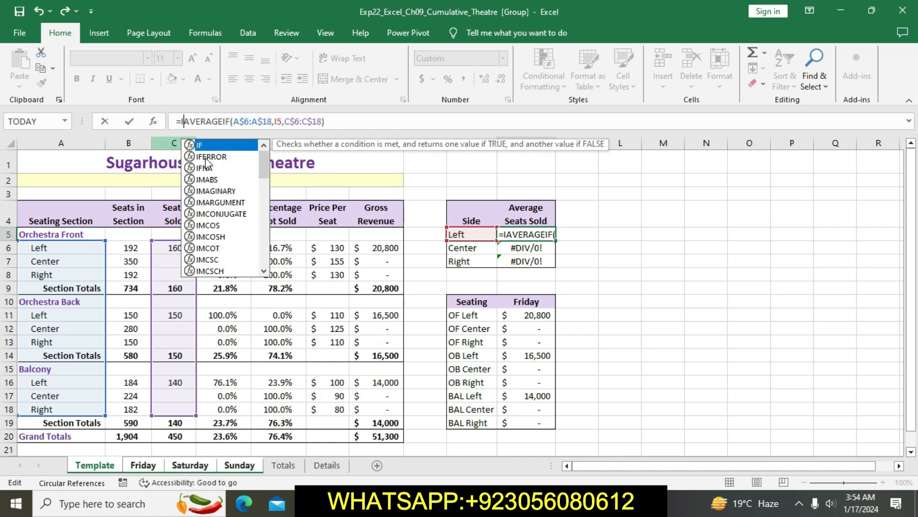
pyautogui.doubleClick(206, 157)
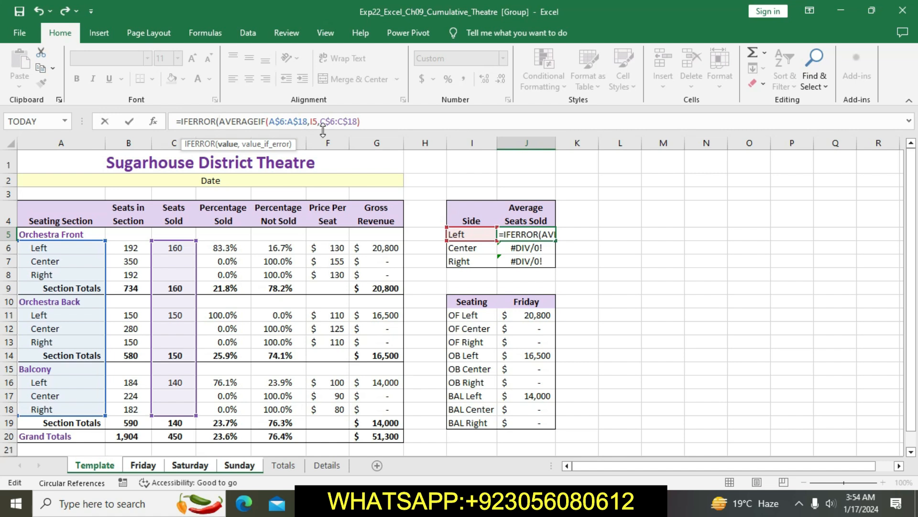
pyautogui.click(372, 120)
pyautogui.write(',')
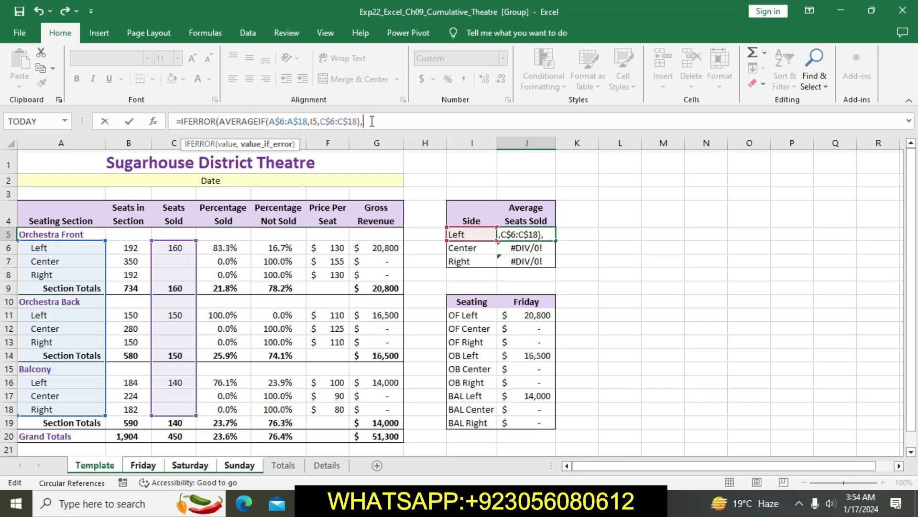
pyautogui.write('"Missing data')
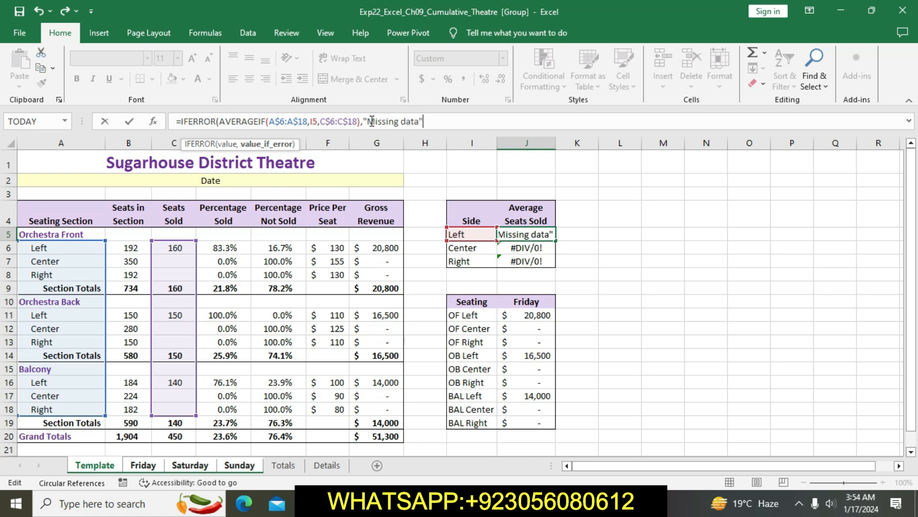
pyautogui.write('")')
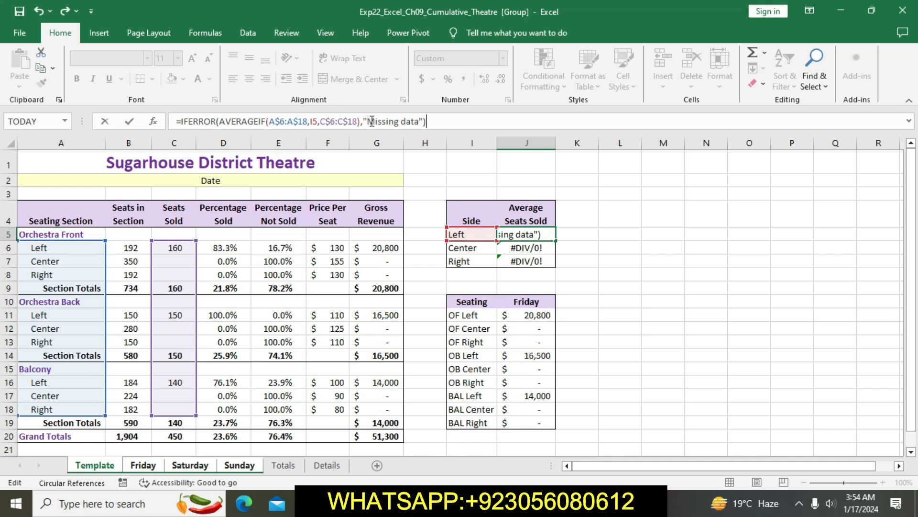
pyautogui.press('Return')
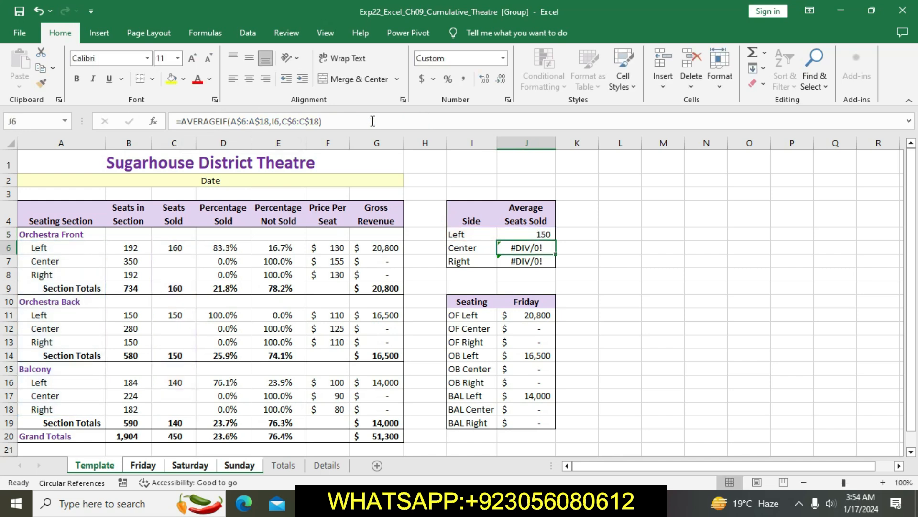
# Step: Read the Word instructions' sentence on copying the function to J6:J7 without formatting, and inspect J5:J7 in Excel
pyautogui.click(407, 502)
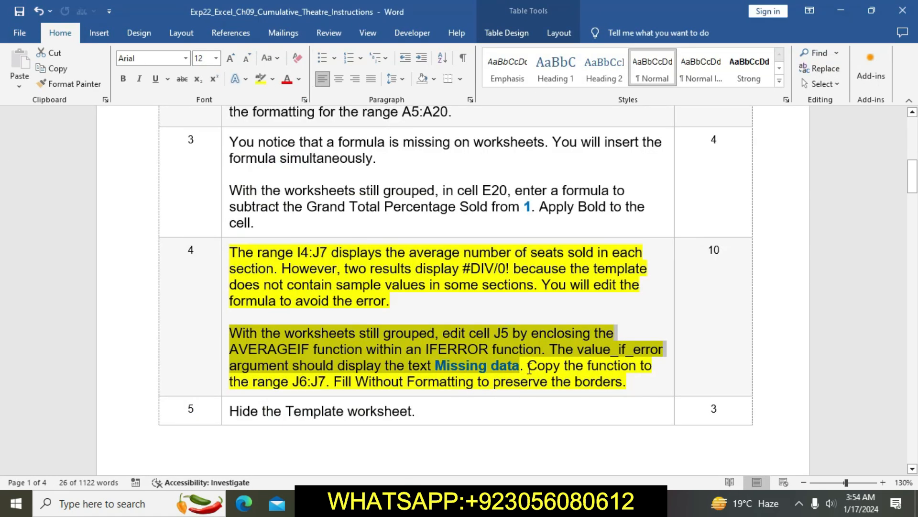
pyautogui.moveTo(528, 369); pyautogui.dragTo(625, 381)
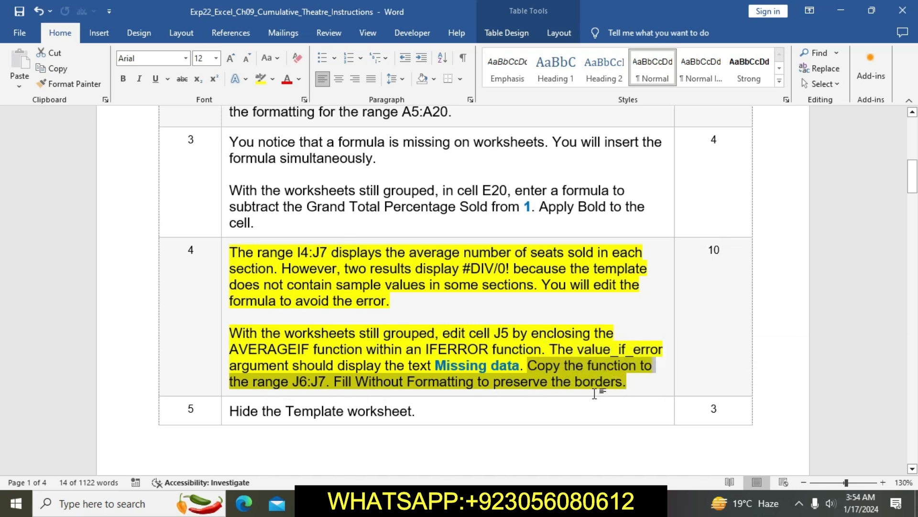
pyautogui.hotkey('alt', 'Tab')
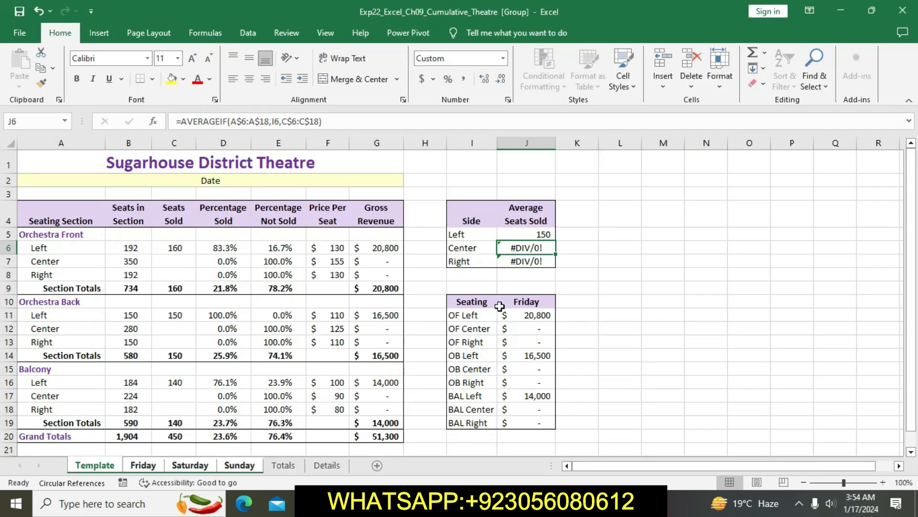
pyautogui.moveTo(516, 234); pyautogui.dragTo(542, 262)
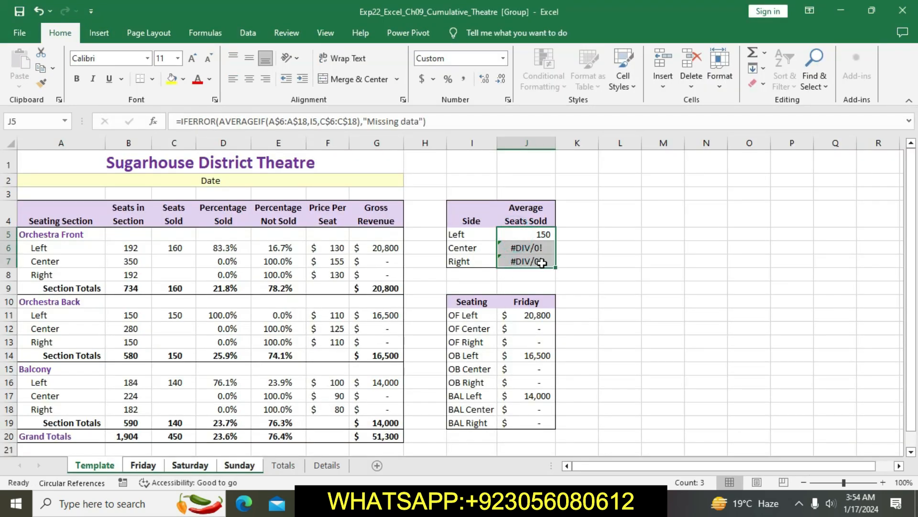
pyautogui.click(572, 270)
pyautogui.click(442, 503)
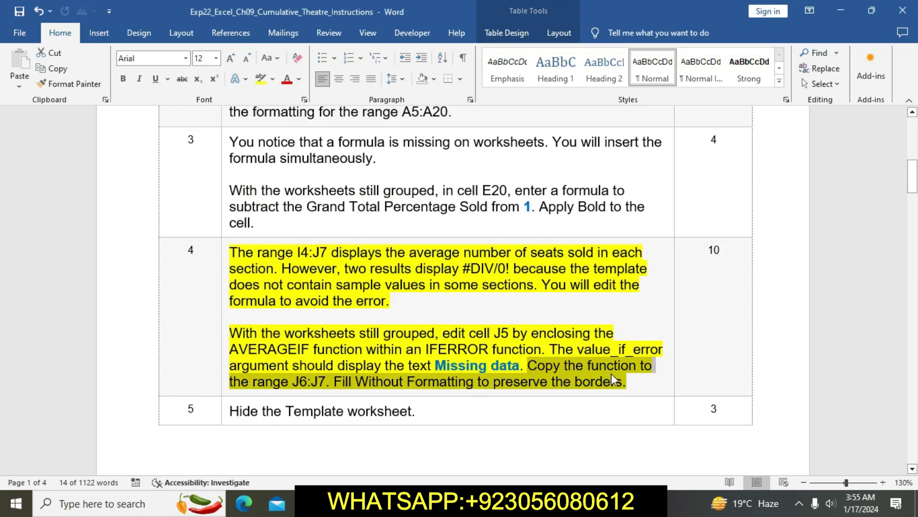
pyautogui.click(435, 502)
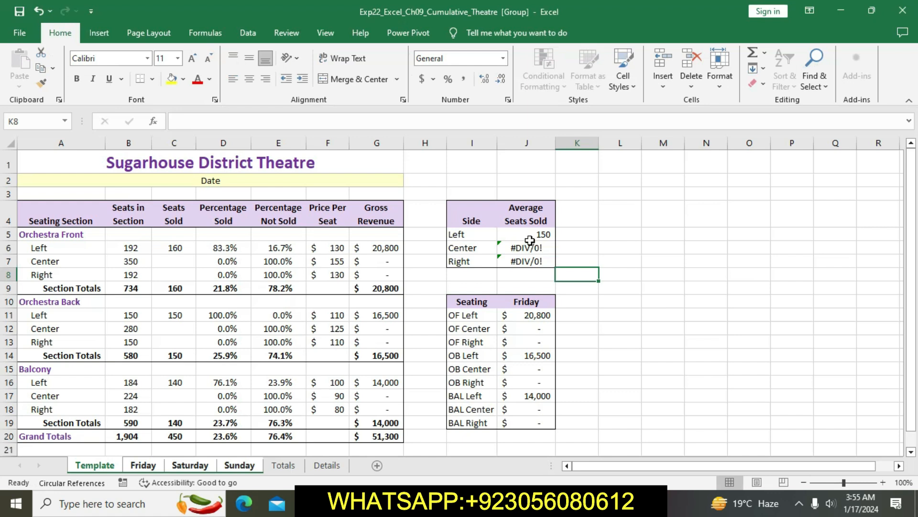
# Step: Fill the IFERROR formula from J5 down through J6:J7 on the grouped sheets
pyautogui.click(529, 240)
pyautogui.moveTo(558, 241); pyautogui.dragTo(557, 264)
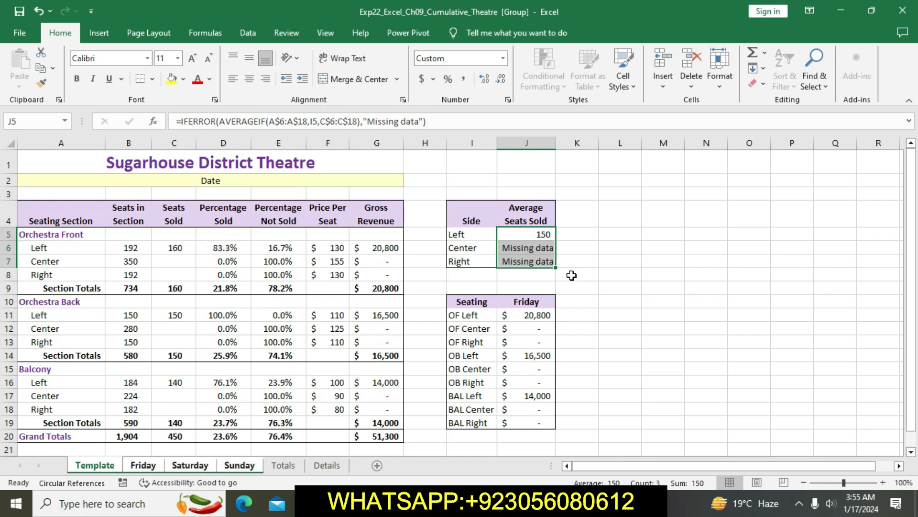
pyautogui.click(538, 250)
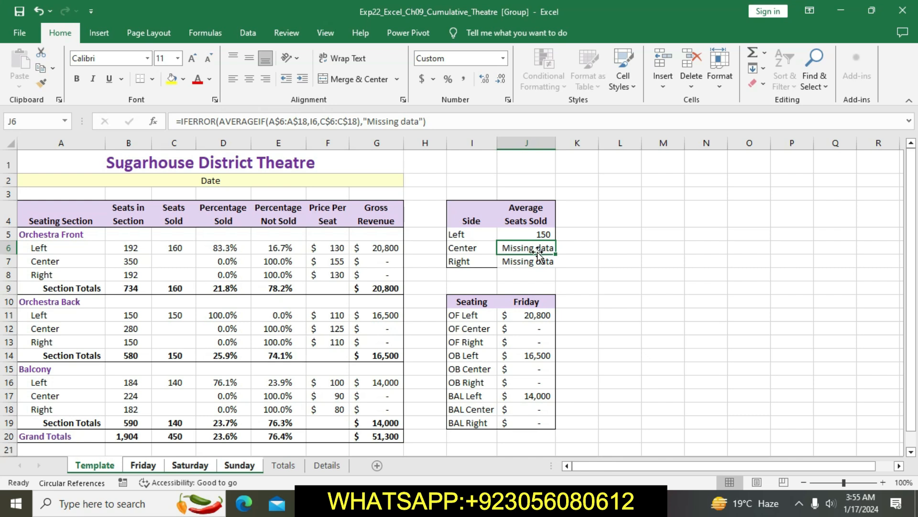
pyautogui.click(611, 266)
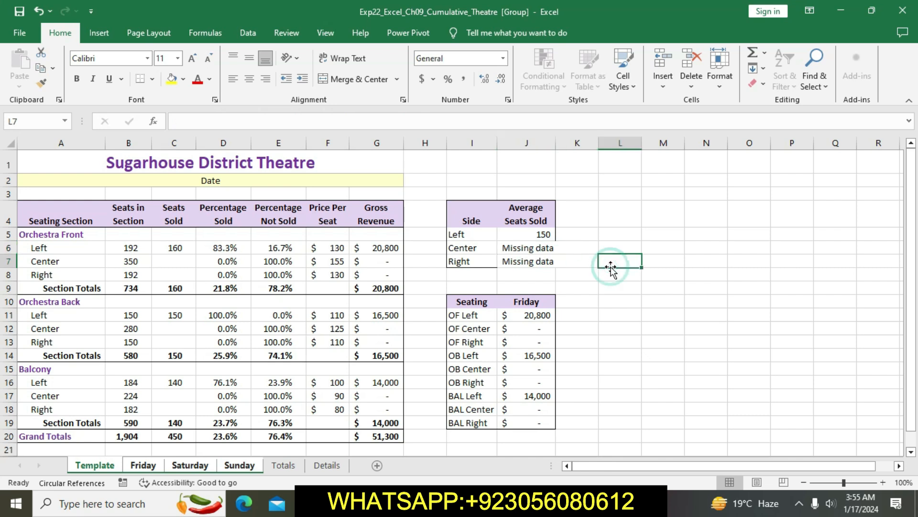
pyautogui.moveTo(541, 239); pyautogui.dragTo(540, 262)
pyautogui.click(584, 274)
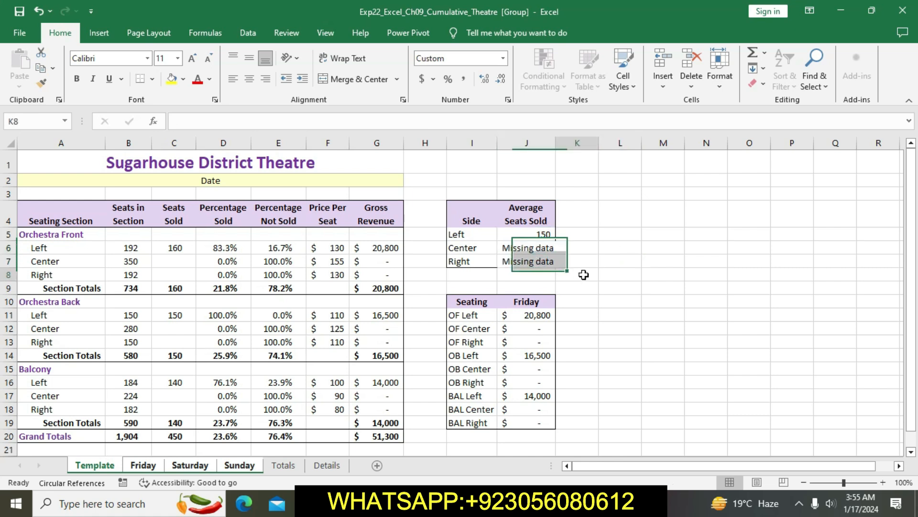
pyautogui.click(543, 234)
pyautogui.moveTo(556, 240); pyautogui.dragTo(554, 263)
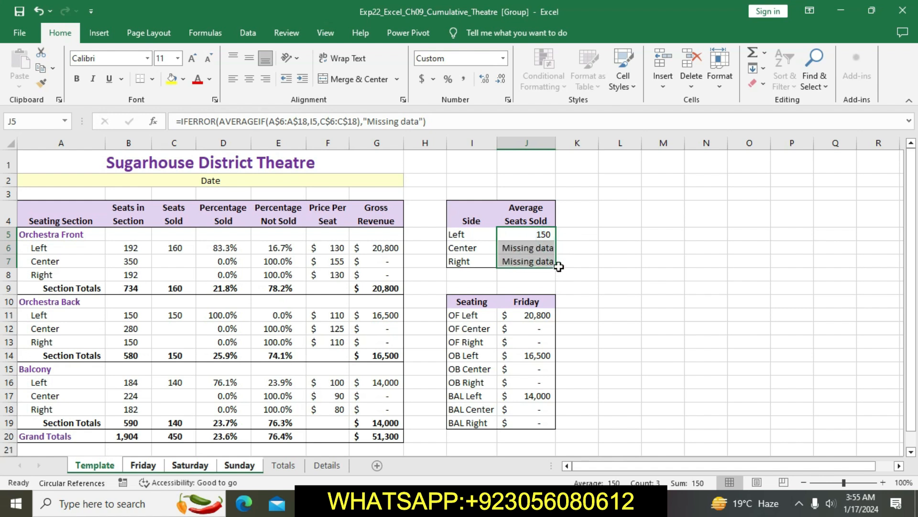
pyautogui.rightClick(559, 267)
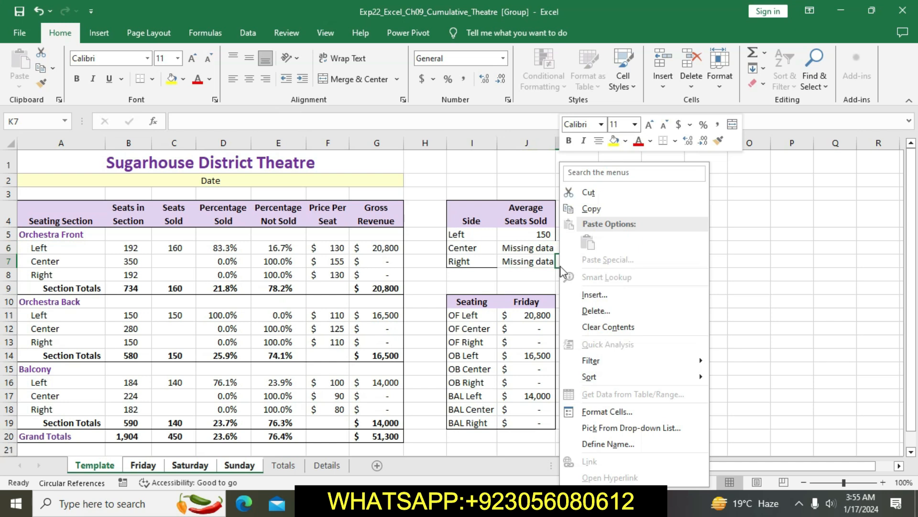
pyautogui.press('Escape')
pyautogui.click(755, 274)
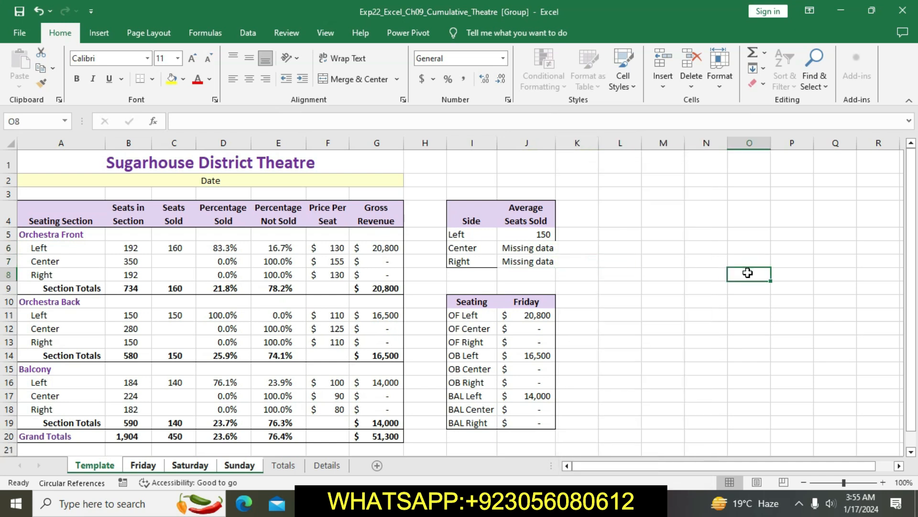
# Step: Return to the Word instructions and clear the yellow highlight from the step 4 text
pyautogui.hotkey('alt', 'Tab')
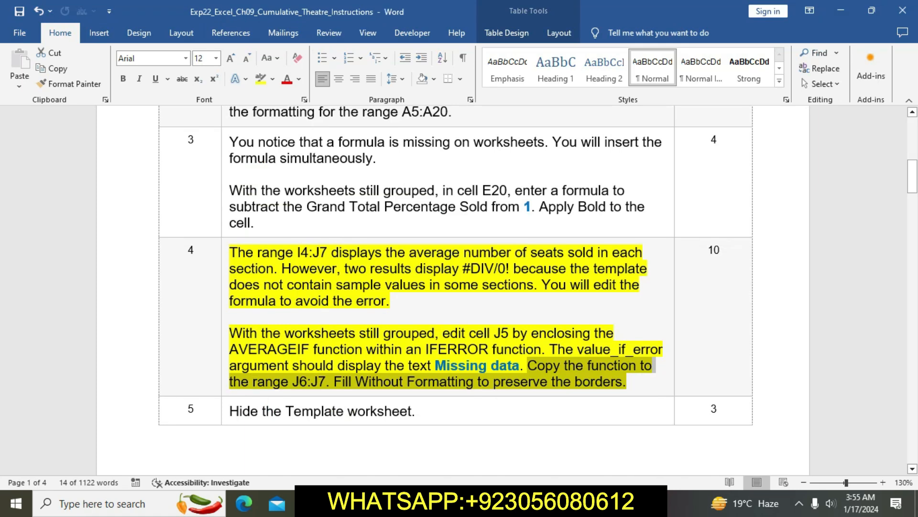
pyautogui.click(373, 386)
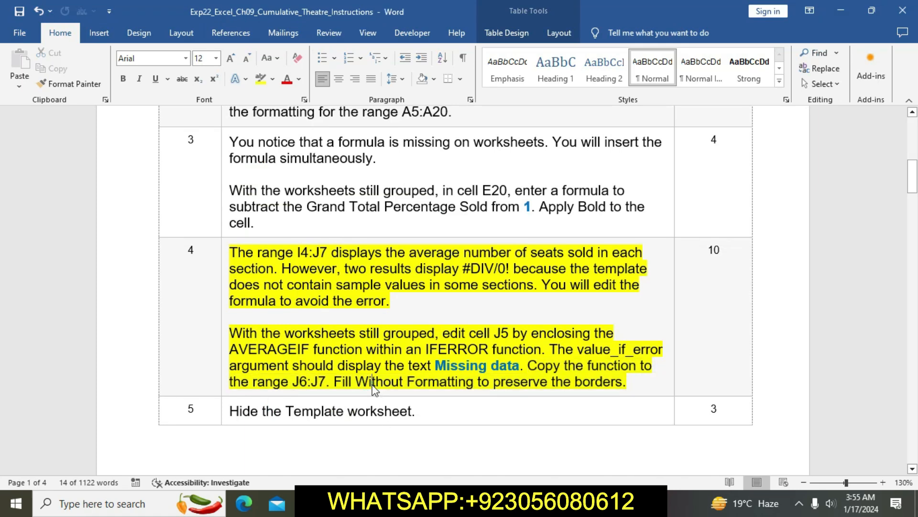
pyautogui.click(225, 257)
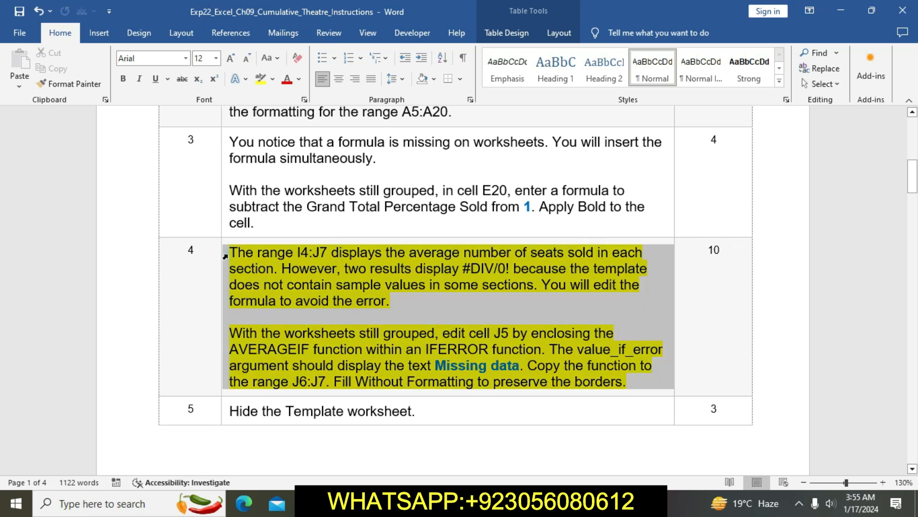
pyautogui.click(283, 237)
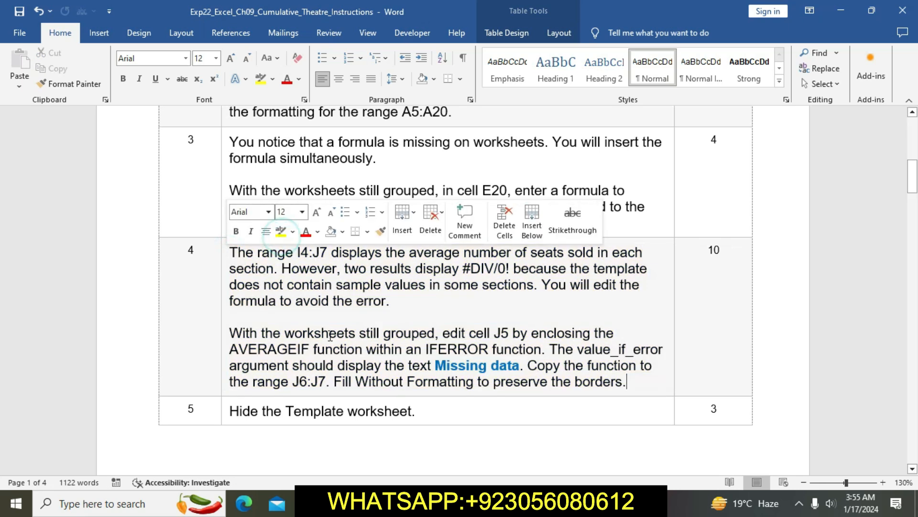
# Step: Highlight the step 5 instruction in yellow and select its text about hiding the Template worksheet
pyautogui.scroll(-3, 328, 332)
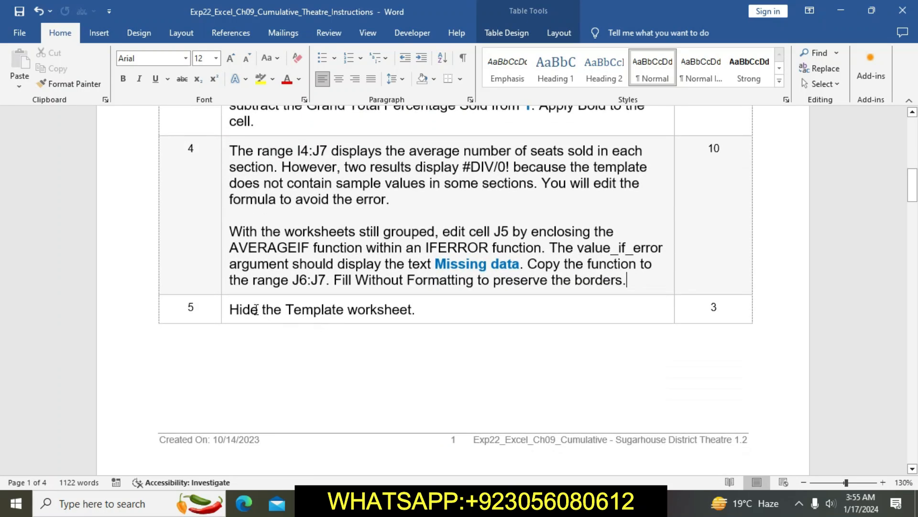
pyautogui.click(221, 313)
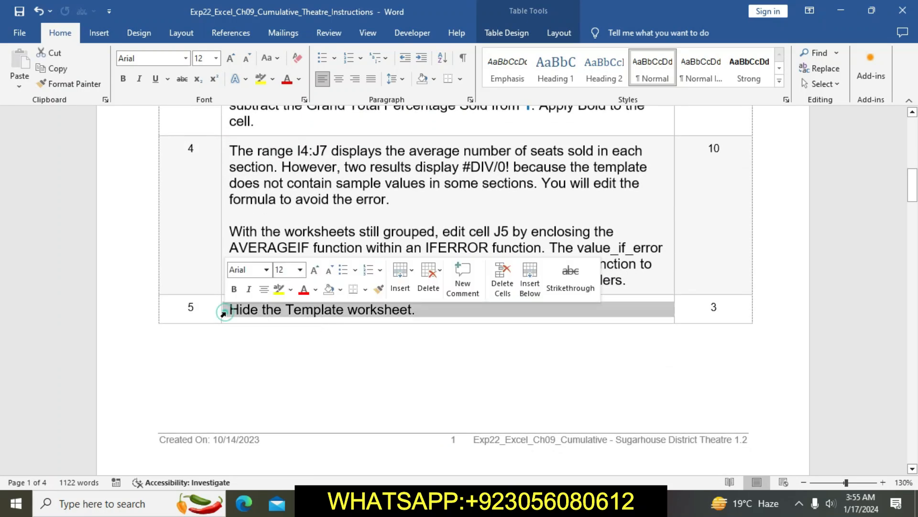
pyautogui.click(279, 290)
pyautogui.click(282, 310)
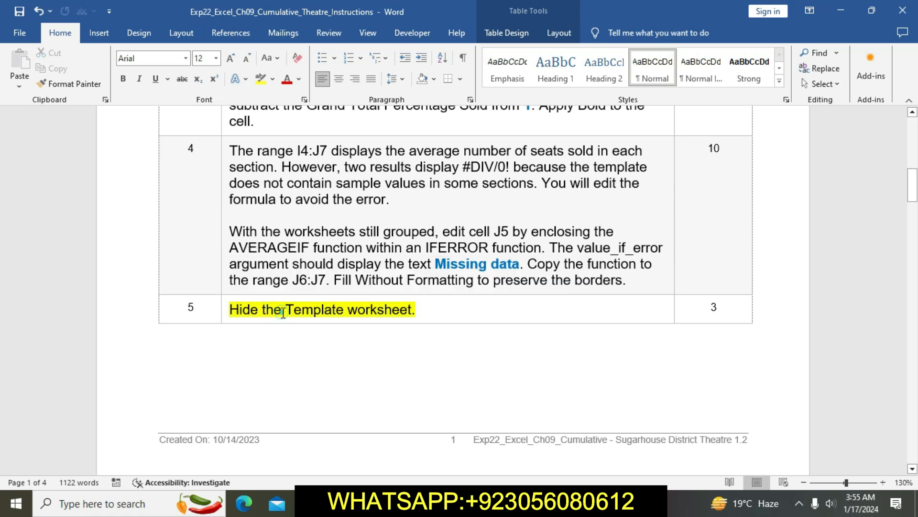
pyautogui.moveTo(229, 310); pyautogui.dragTo(408, 314)
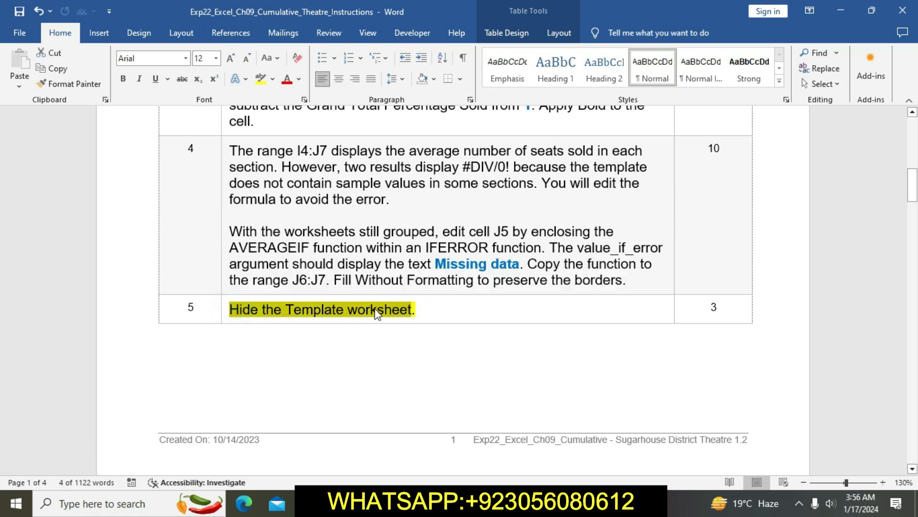
# Step: Switch to Excel and try to hide the Template worksheet while the sheets are still grouped
pyautogui.click(446, 502)
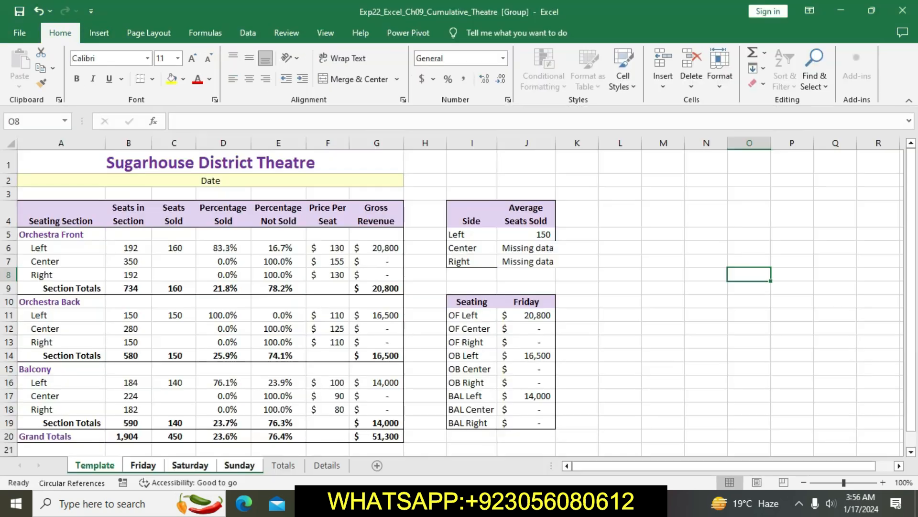
pyautogui.rightClick(106, 470)
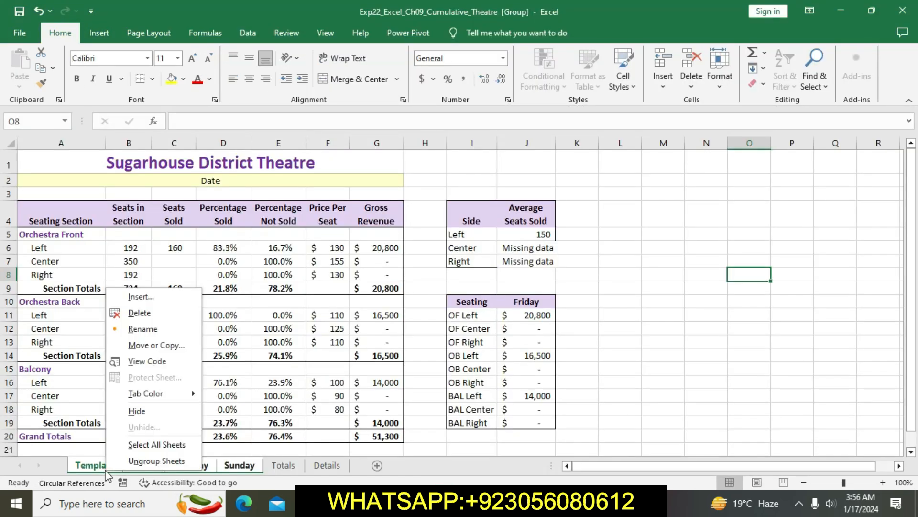
pyautogui.click(137, 411)
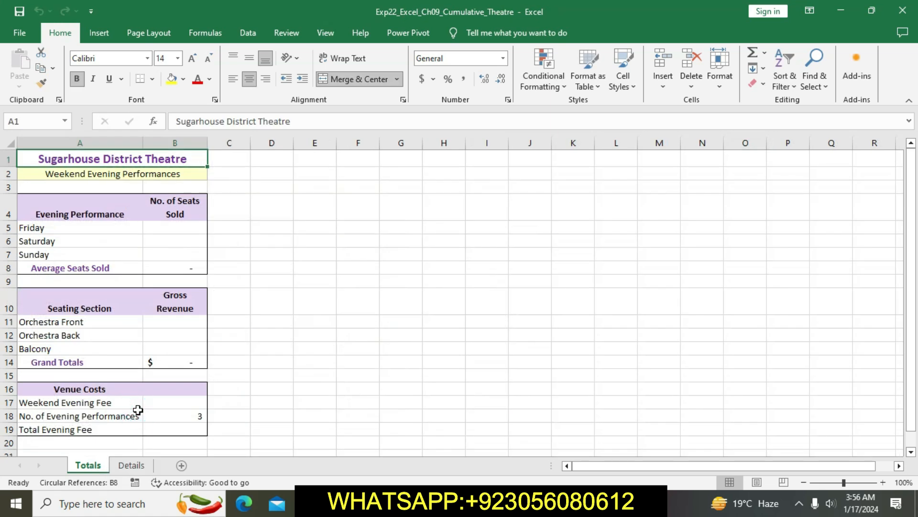
# Step: Unhide the Template worksheet
pyautogui.rightClick(103, 471)
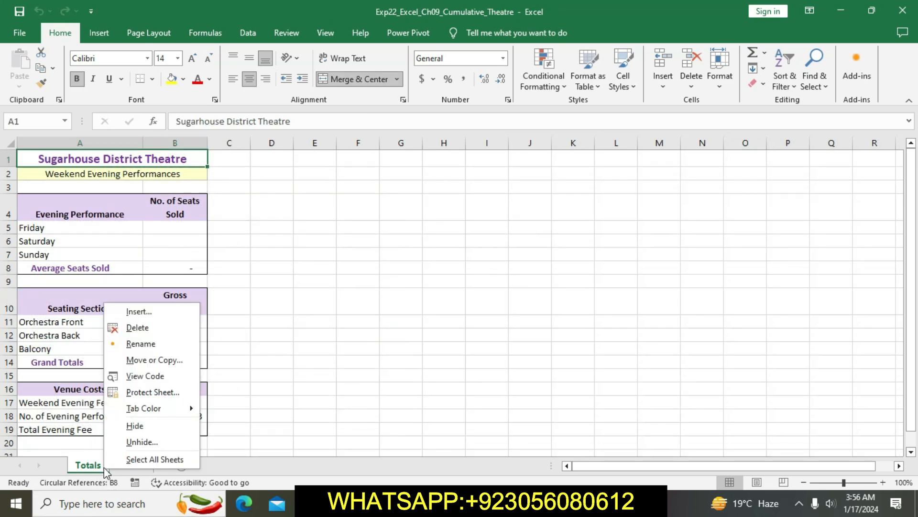
pyautogui.click(127, 442)
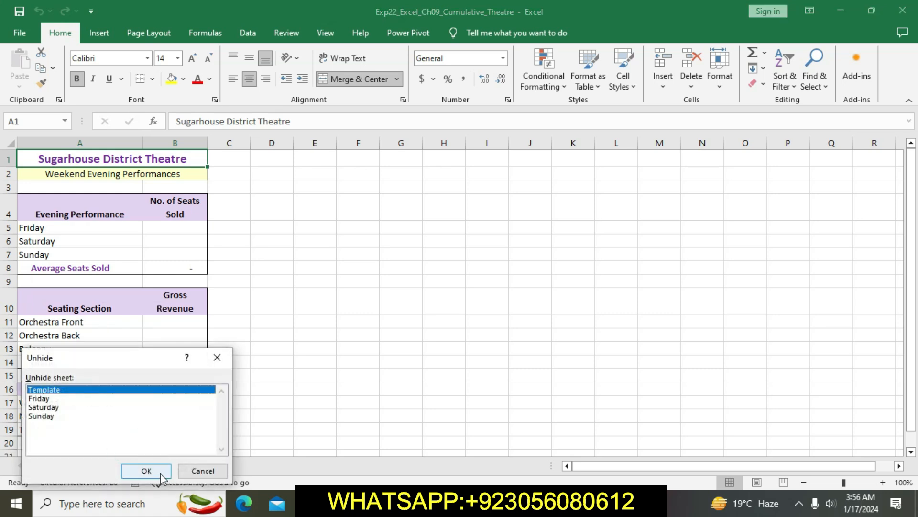
pyautogui.click(108, 399)
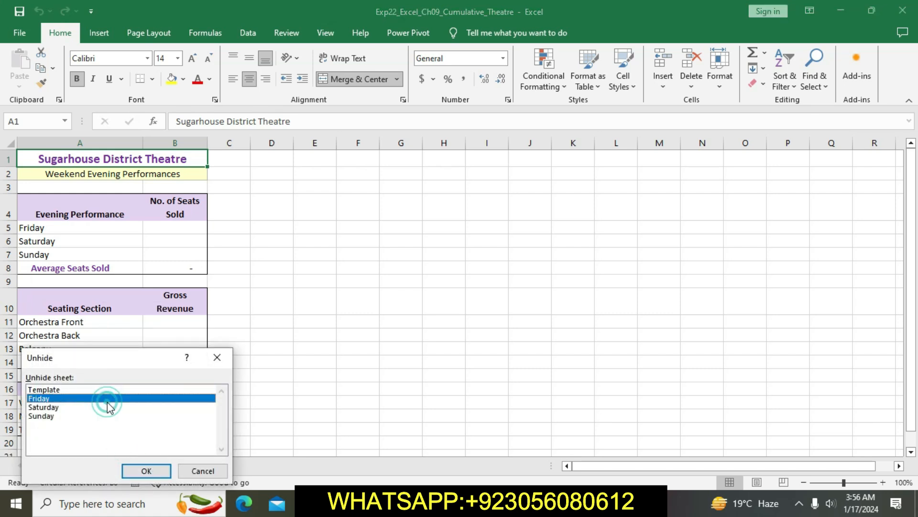
pyautogui.click(101, 391)
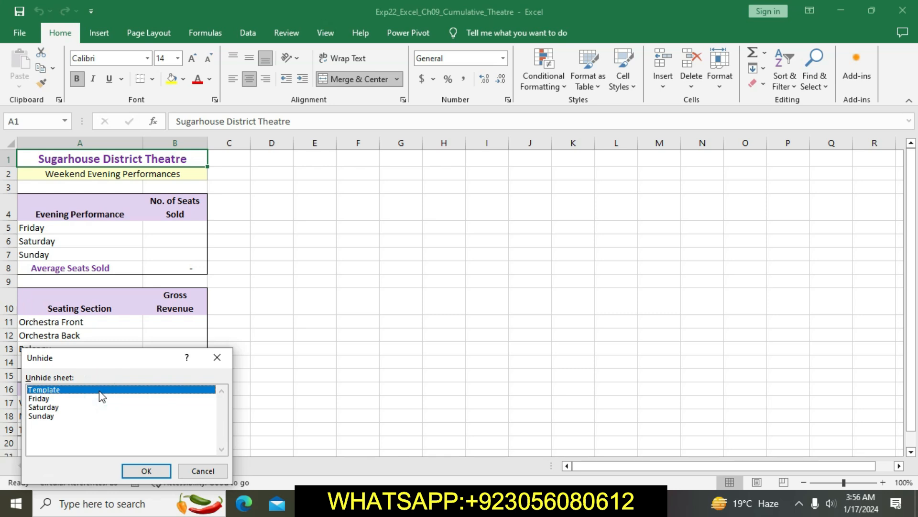
pyautogui.click(96, 400)
pyautogui.click(90, 390)
pyautogui.doubleClick(89, 393)
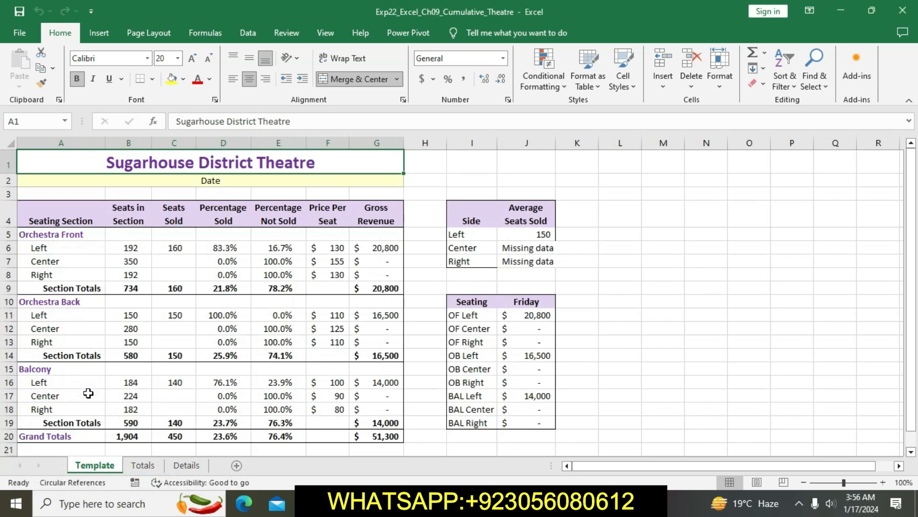
# Step: Unhide the Friday, Saturday and Sunday worksheets one after another
pyautogui.rightClick(115, 476)
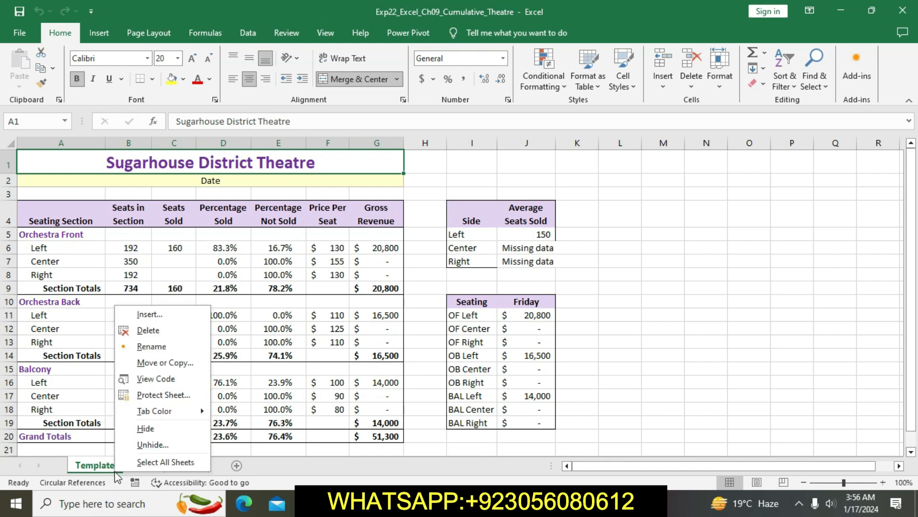
pyautogui.click(140, 441)
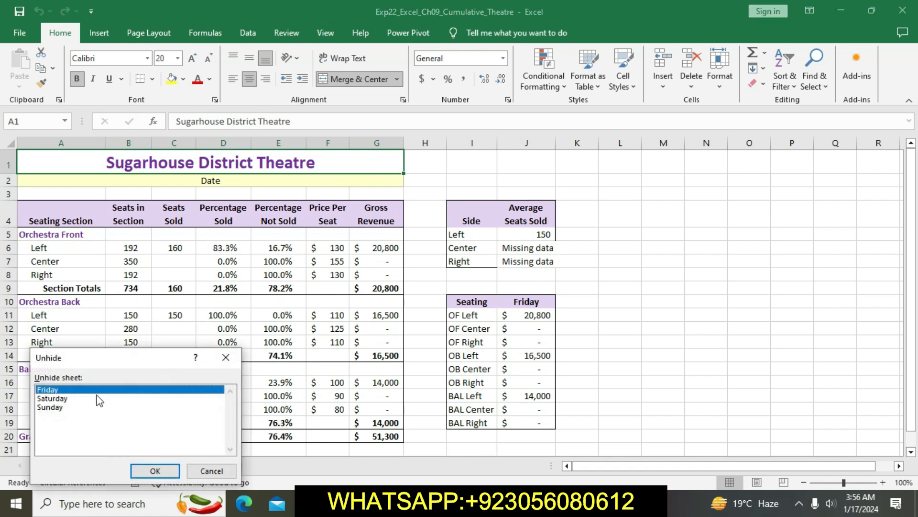
pyautogui.click(147, 470)
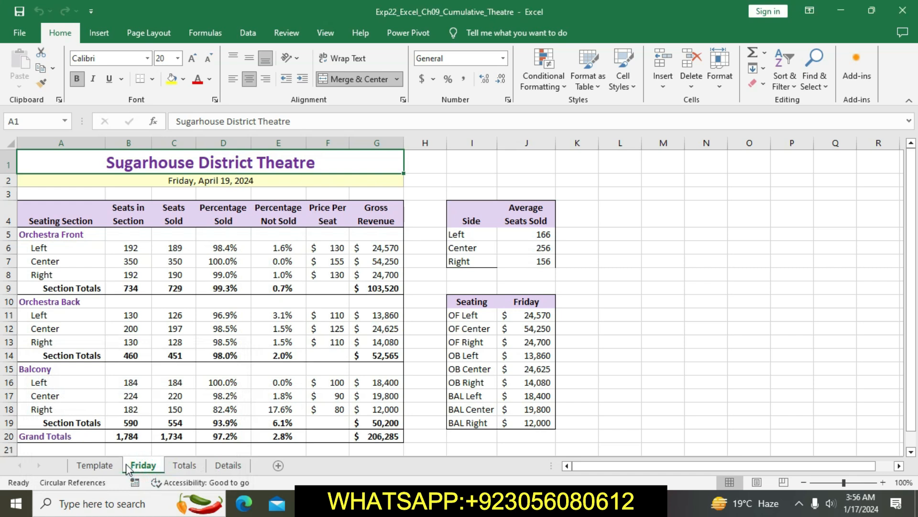
pyautogui.rightClick(125, 464)
pyautogui.click(171, 435)
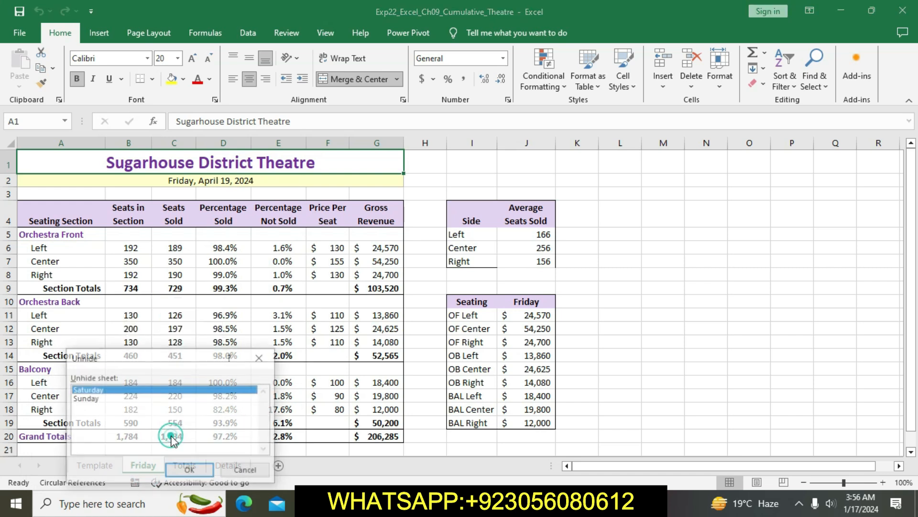
pyautogui.click(185, 469)
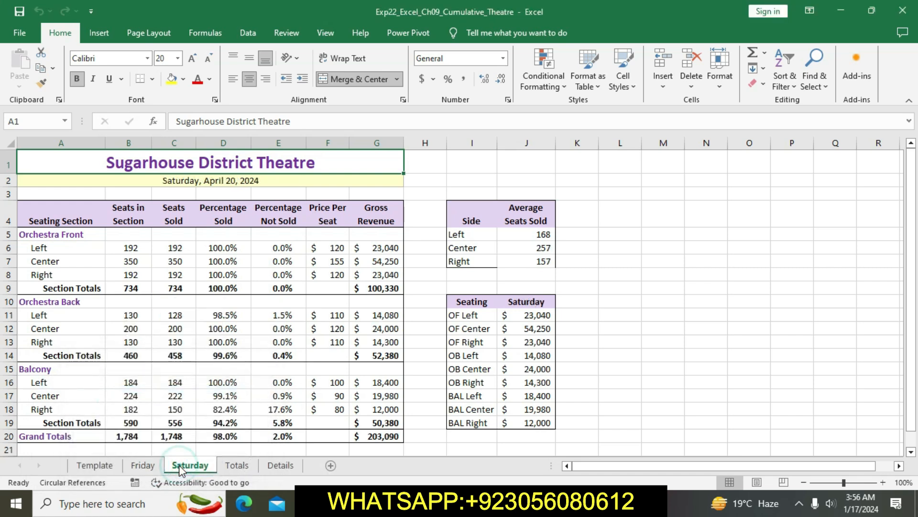
pyautogui.rightClick(181, 471)
pyautogui.click(191, 439)
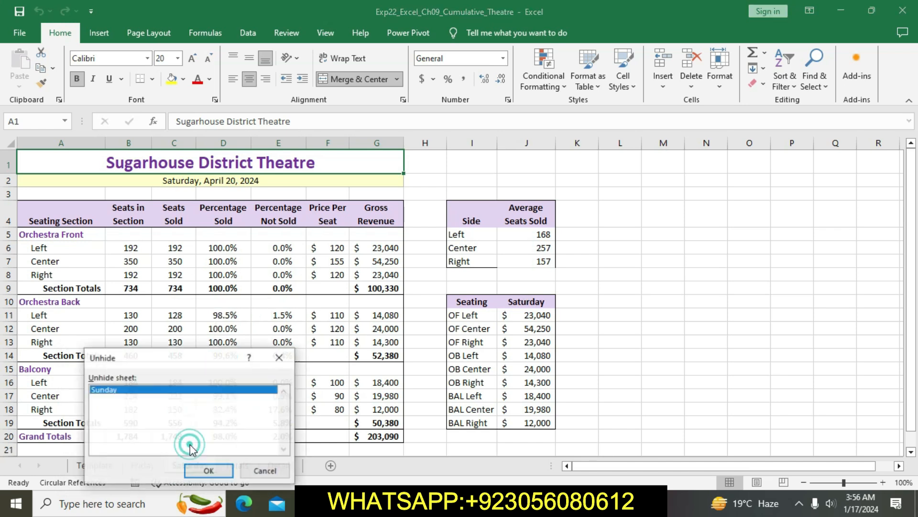
pyautogui.click(206, 470)
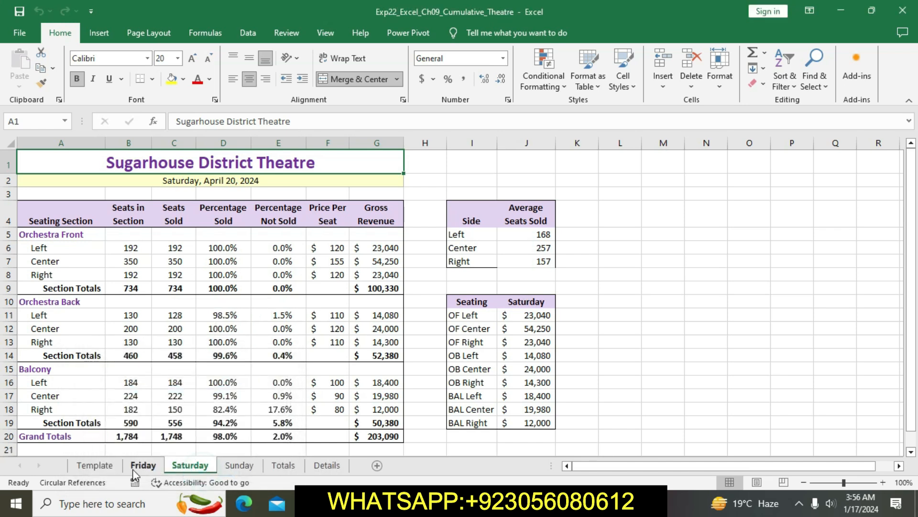
# Step: Hide only the Template worksheet
pyautogui.click(95, 465)
pyautogui.rightClick(113, 465)
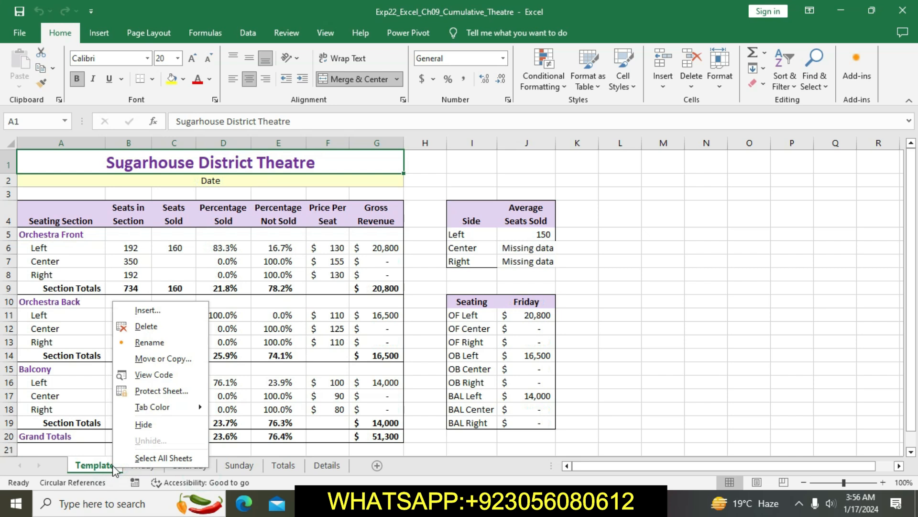
pyautogui.click(143, 424)
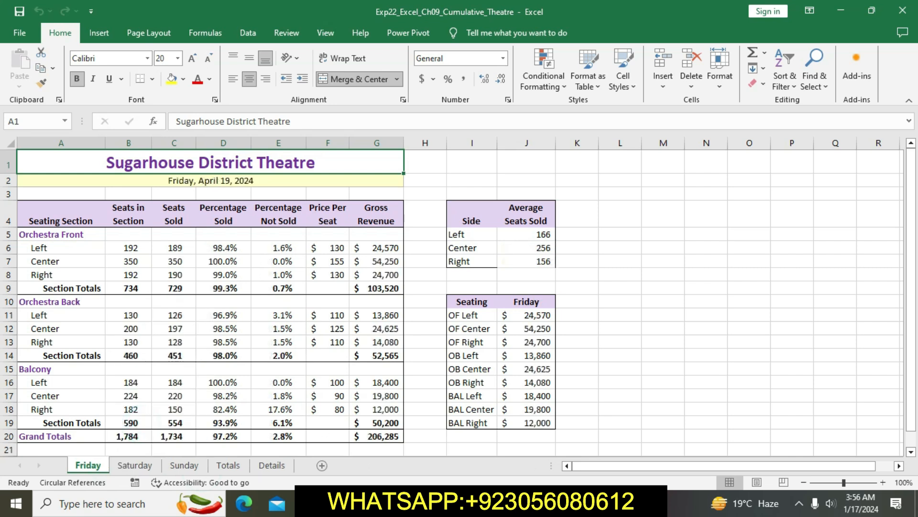
# Step: Switch to the Word instructions and clear the yellow highlight from the step 5 text
pyautogui.hotkey('alt', 'Tab')
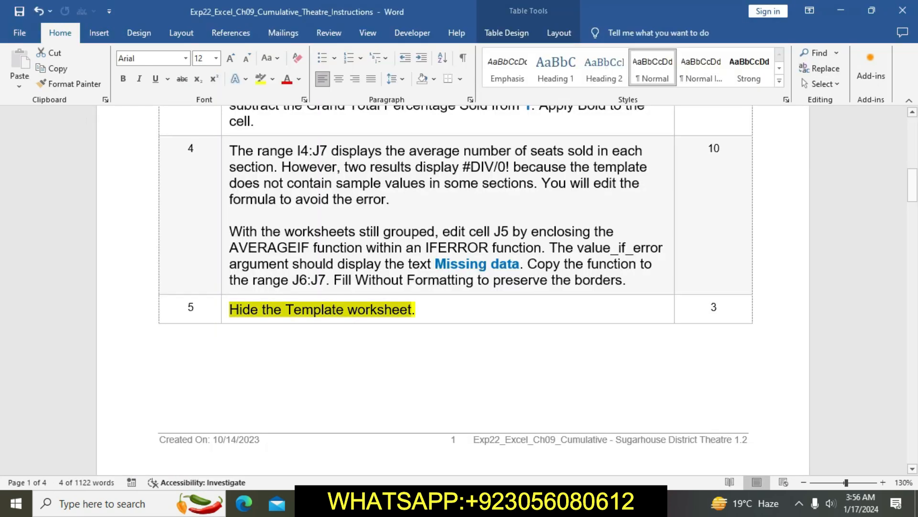
pyautogui.click(416, 309)
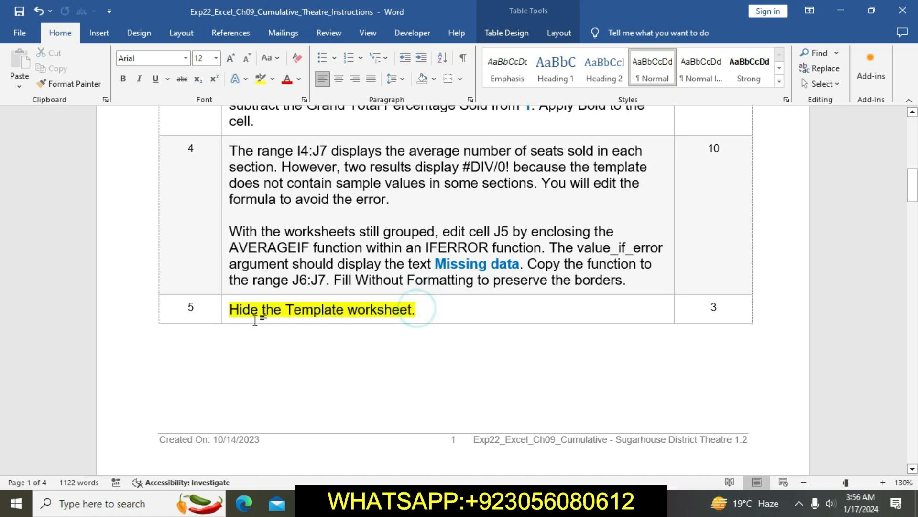
pyautogui.click(223, 314)
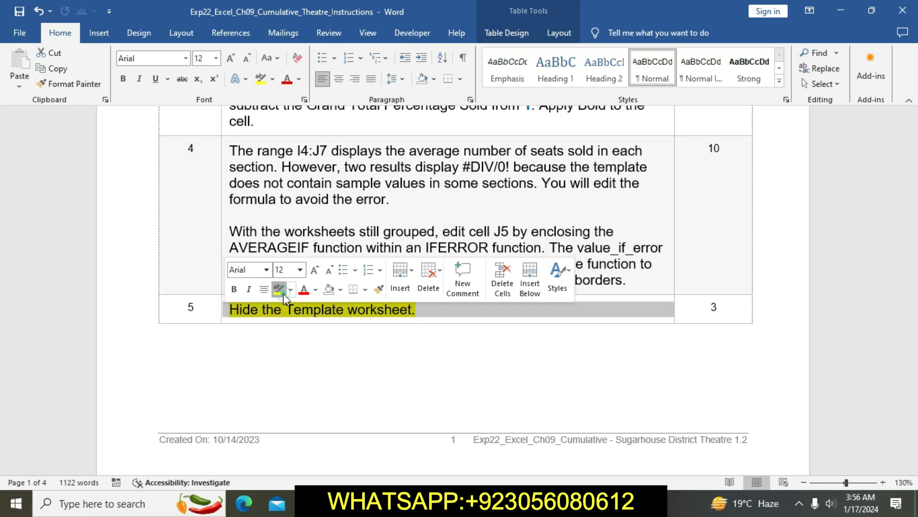
pyautogui.click(283, 294)
pyautogui.click(338, 334)
# Step: Highlight the whole step 6 instruction about the Totals worksheet hyperlinks in yellow
pyautogui.scroll(-10, 338, 334)
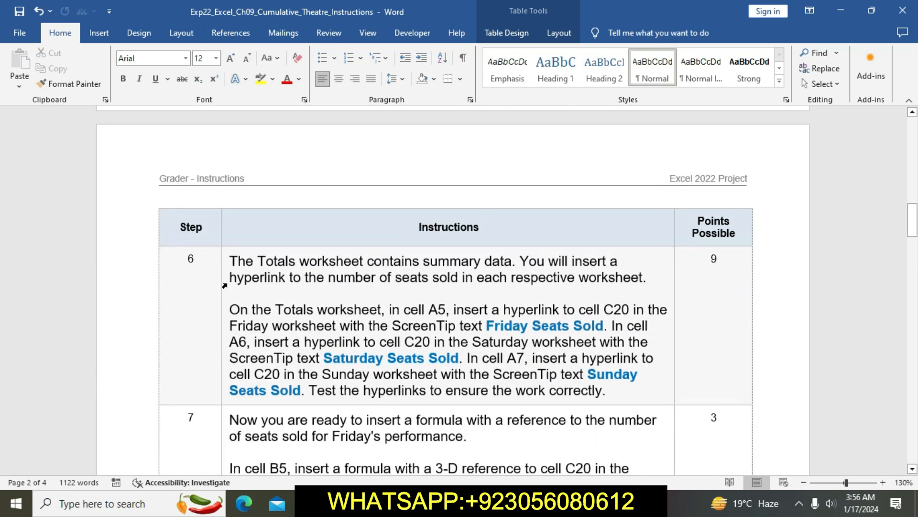
pyautogui.click(224, 286)
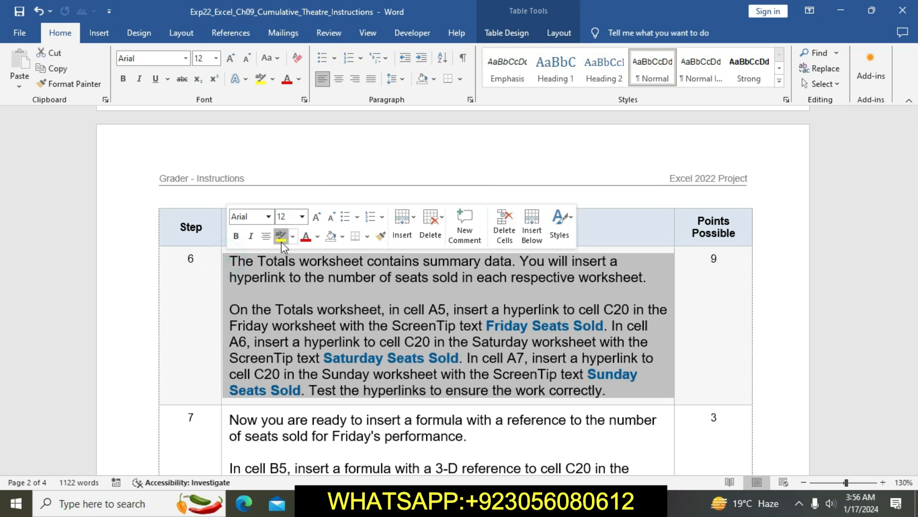
pyautogui.click(281, 237)
pyautogui.click(346, 343)
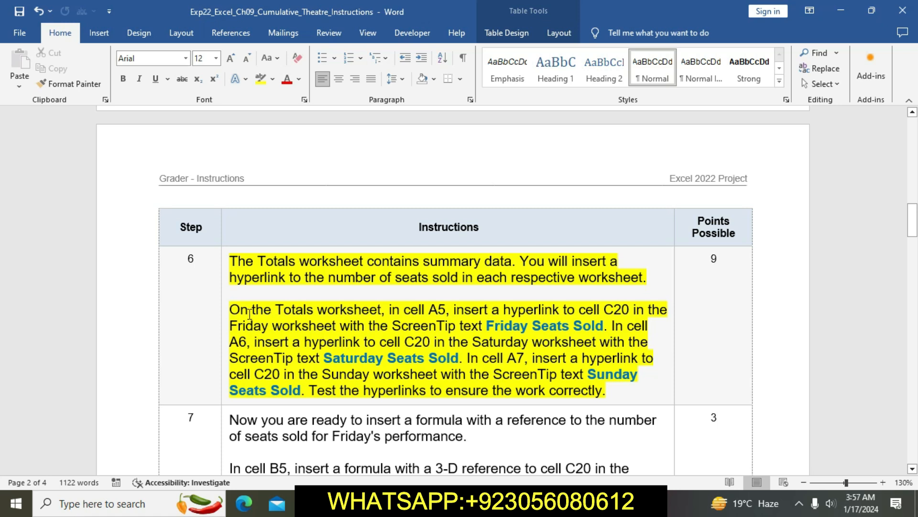
# Step: Mark the phrase "On the Totals worksheet" in step 6, and open the Totals sheet in Excel
pyautogui.moveTo(235, 309); pyautogui.dragTo(380, 311)
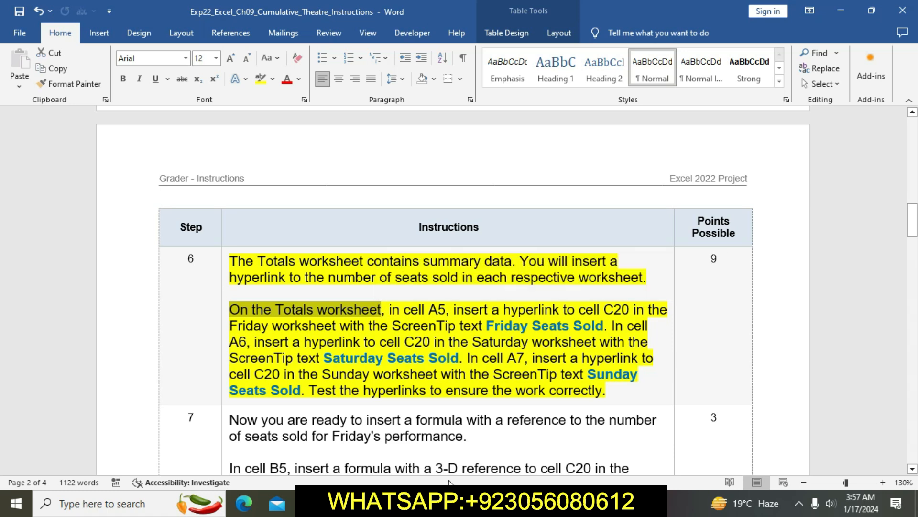
pyautogui.hotkey('alt', 'Tab')
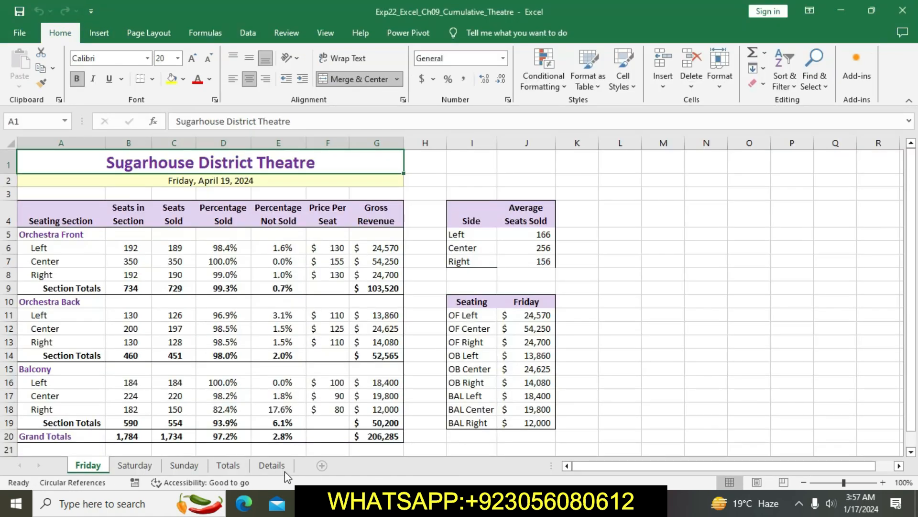
pyautogui.click(228, 465)
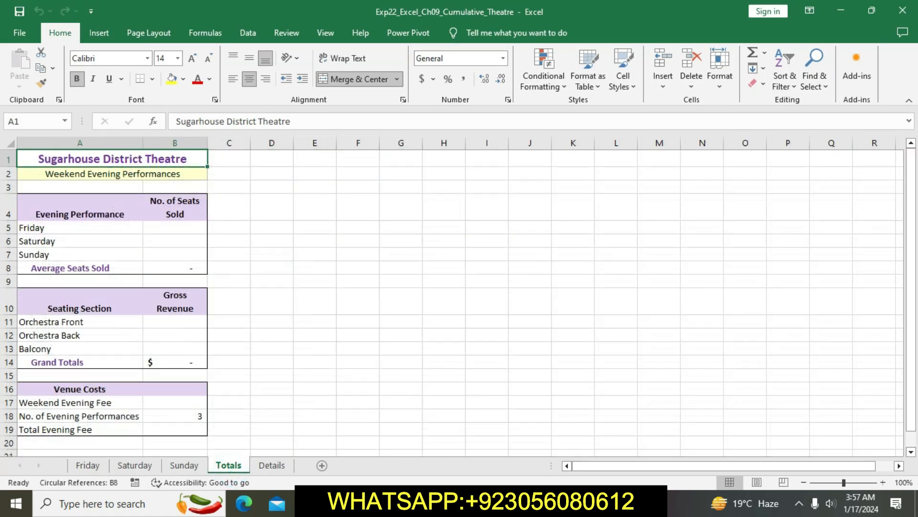
# Step: Return to Word, review the cell A5 hyperlink instruction, and copy the ScreenTip text "Friday Seats Sold"
pyautogui.hotkey('alt', 'Tab')
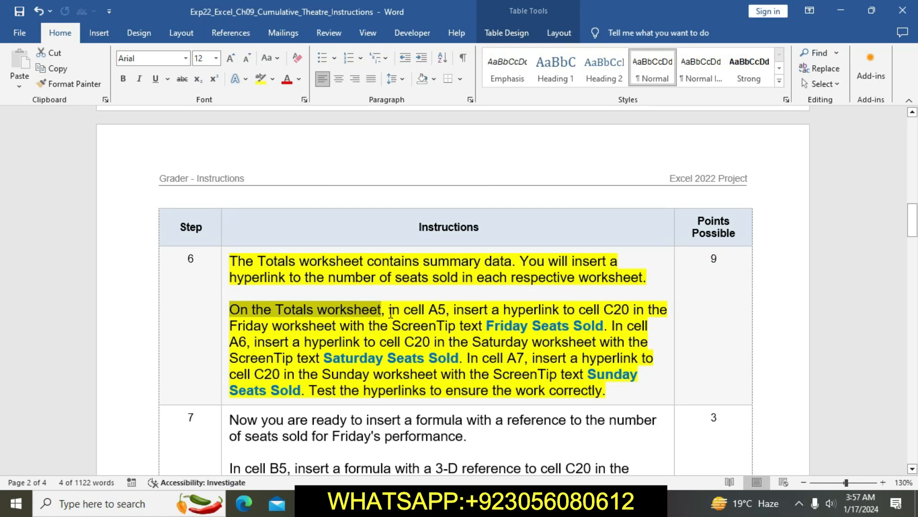
pyautogui.moveTo(390, 309); pyautogui.dragTo(607, 327)
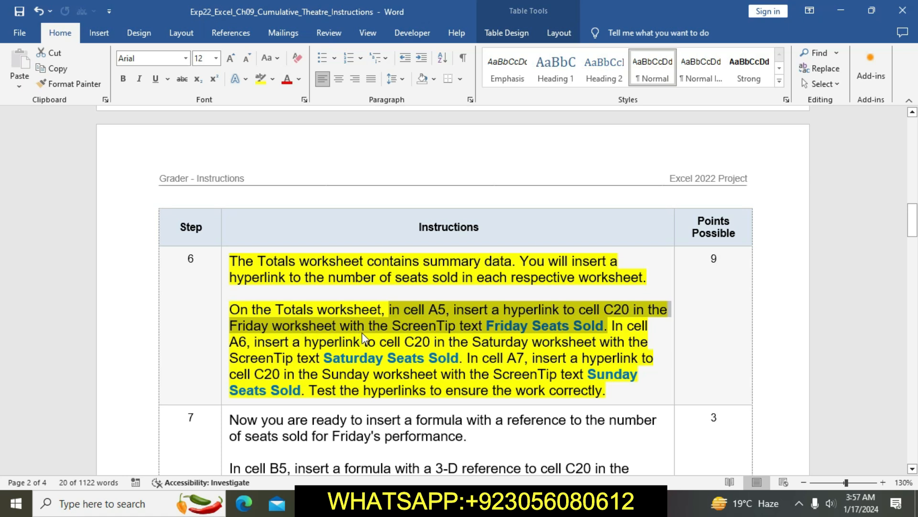
pyautogui.click(490, 326)
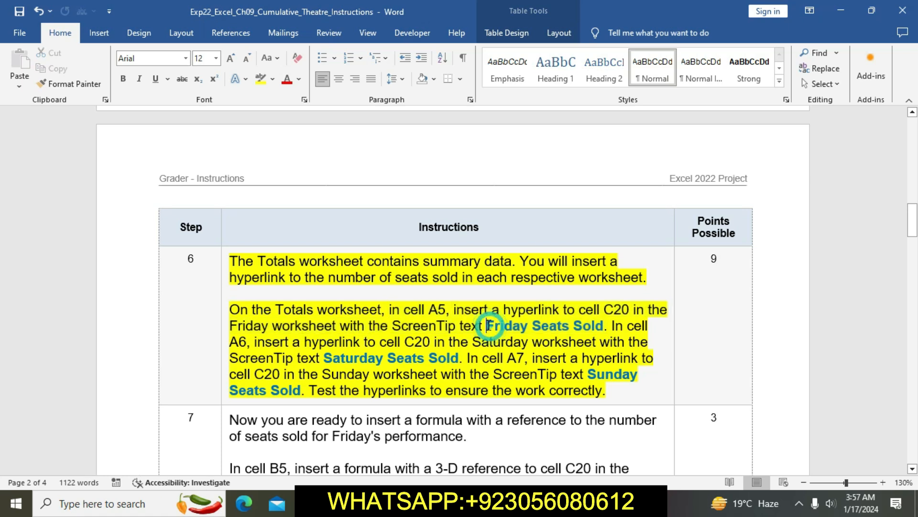
pyautogui.moveTo(487, 325); pyautogui.dragTo(605, 325)
pyautogui.hotkey('ctrl', 'c')
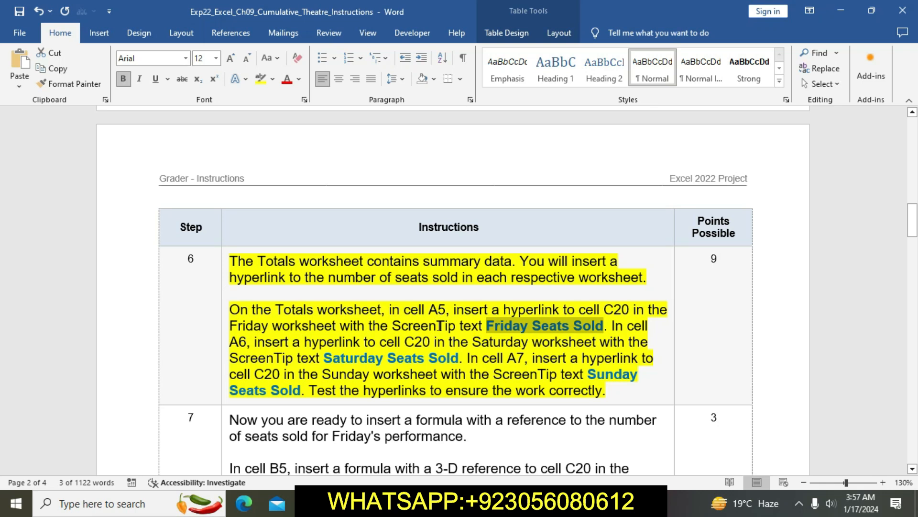
# Step: Switch to Excel and start a hyperlink in cell A5 of the Totals sheet that links to a place in this document
pyautogui.hotkey('alt', 'Tab')
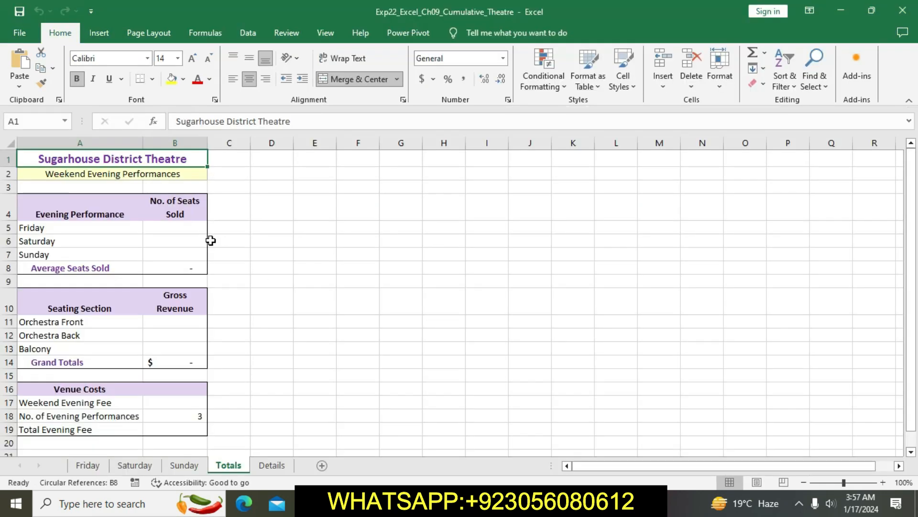
pyautogui.click(124, 232)
pyautogui.rightClick(117, 228)
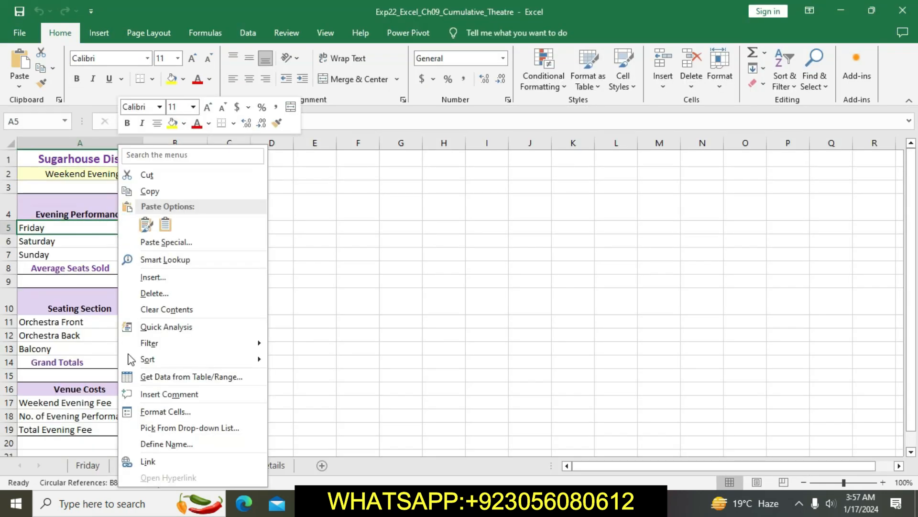
pyautogui.click(157, 462)
pyautogui.click(36, 453)
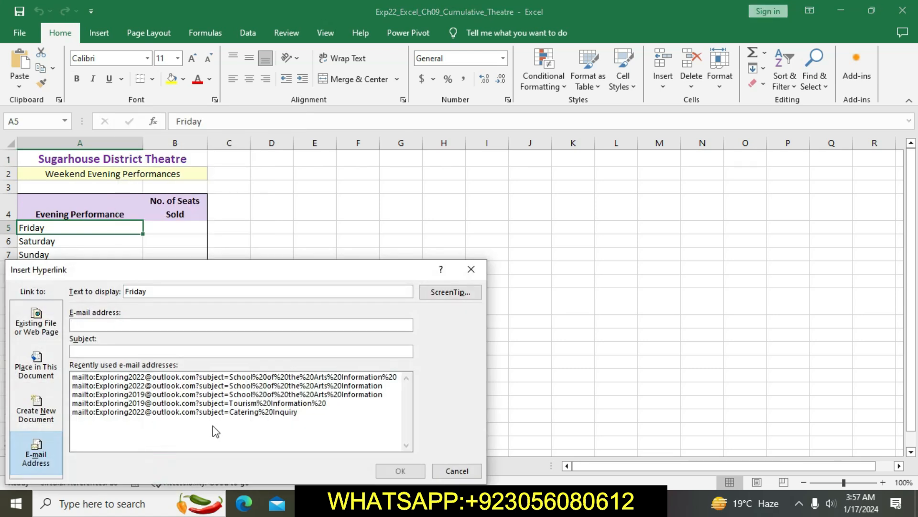
pyautogui.click(37, 368)
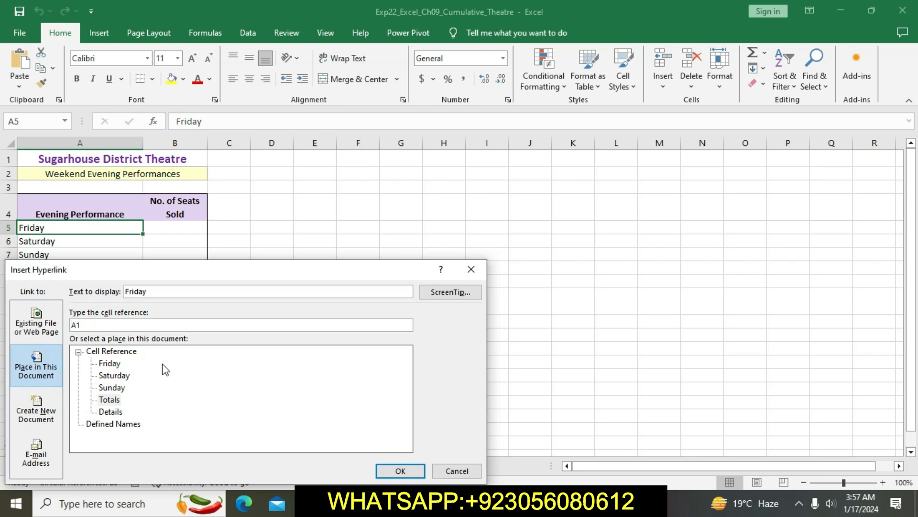
# Step: Check the target in the Word instructions and point the hyperlink to cell C20 on the Friday worksheet
pyautogui.click(410, 502)
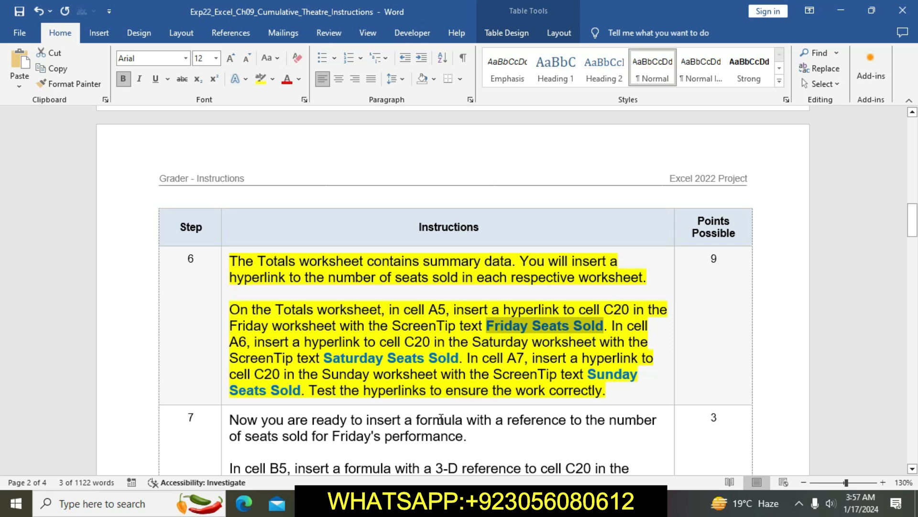
pyautogui.click(421, 502)
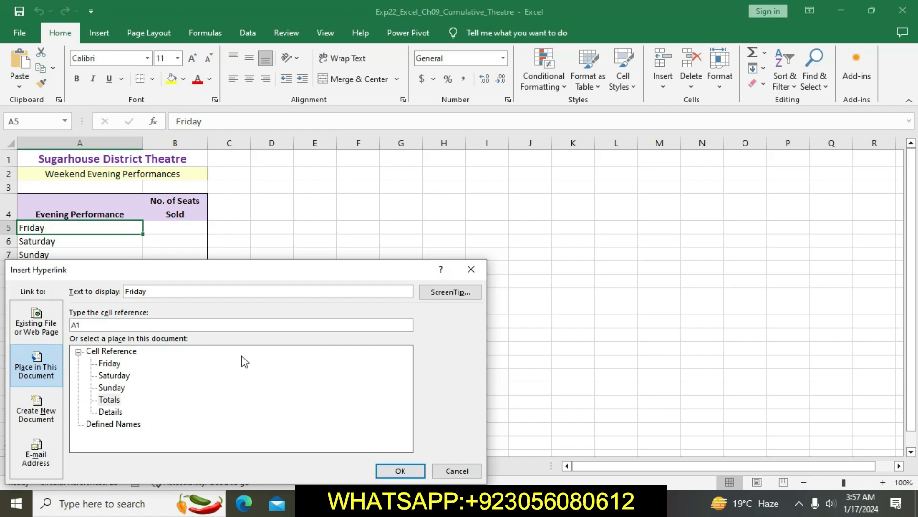
pyautogui.click(154, 323)
pyautogui.press('BackSpace')
pyautogui.press('BackSpace')
pyautogui.click(115, 365)
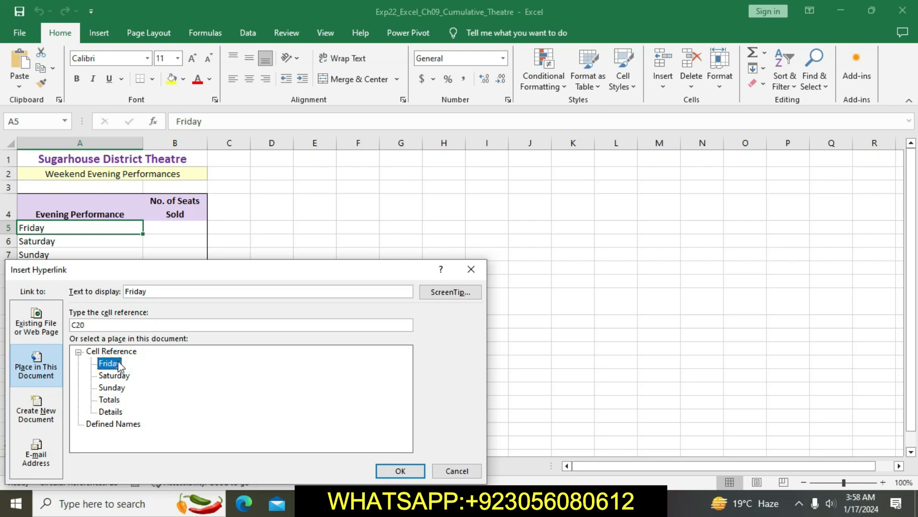
pyautogui.click(400, 471)
# Step: Recheck the instructions, set the hyperlink's ScreenTip to "Friday Seats Sold", and insert the link in cell A5
pyautogui.click(421, 502)
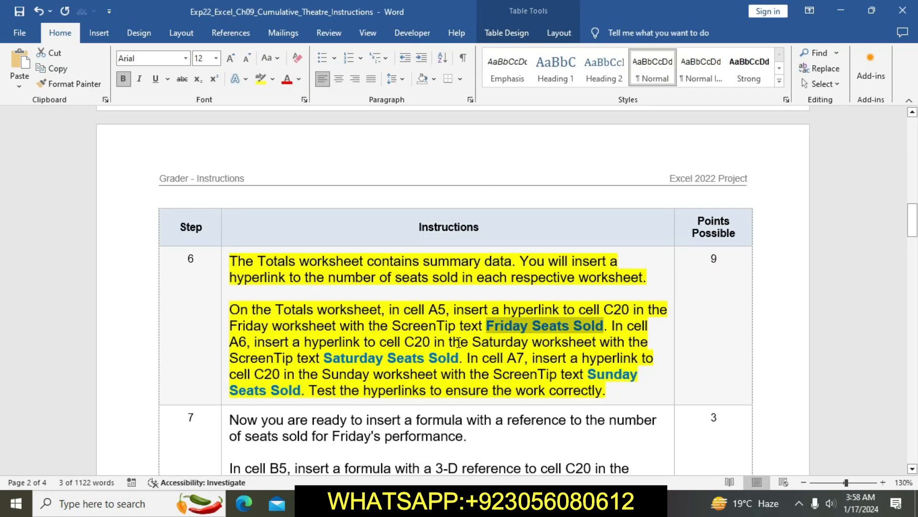
pyautogui.hotkey('alt', 'Tab')
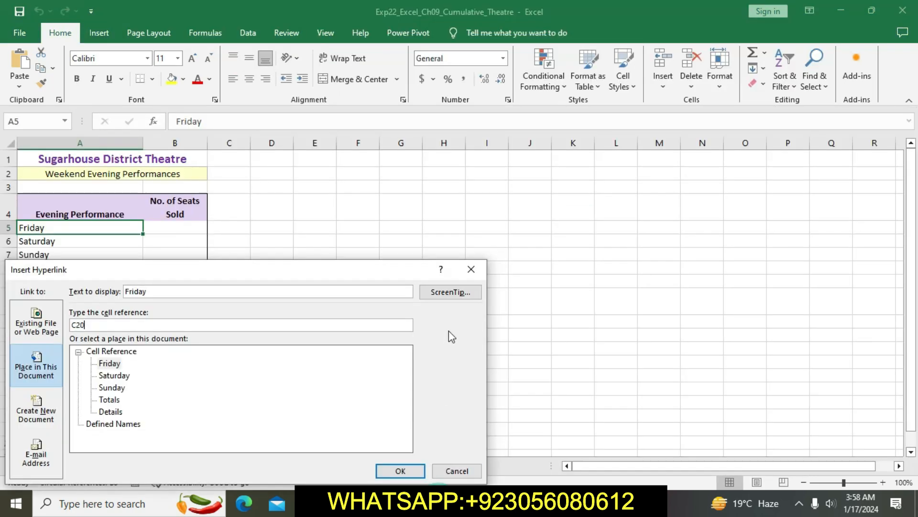
pyautogui.click(450, 292)
pyautogui.hotkey('ctrl', 'v')
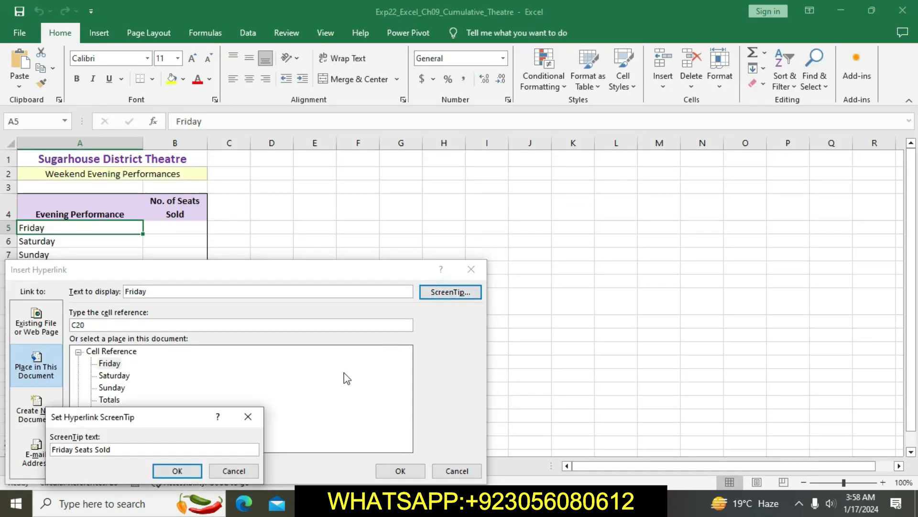
pyautogui.click(177, 471)
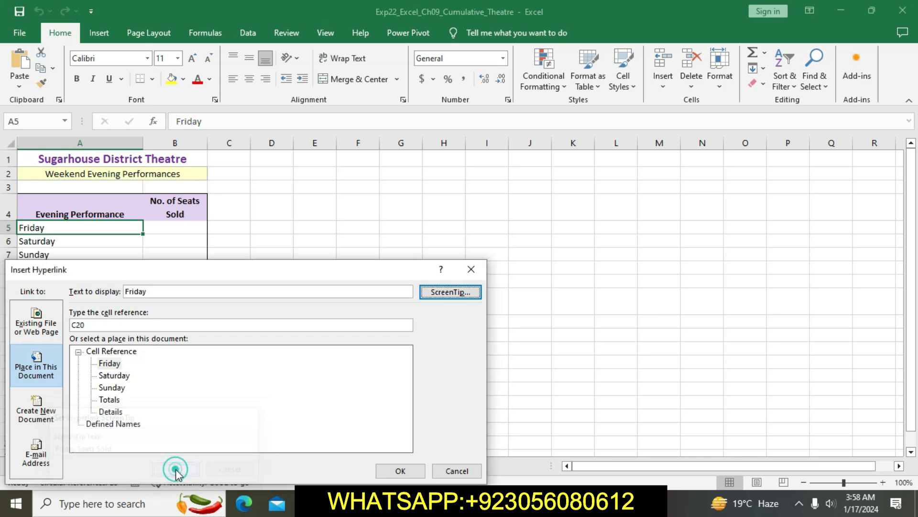
pyautogui.click(401, 471)
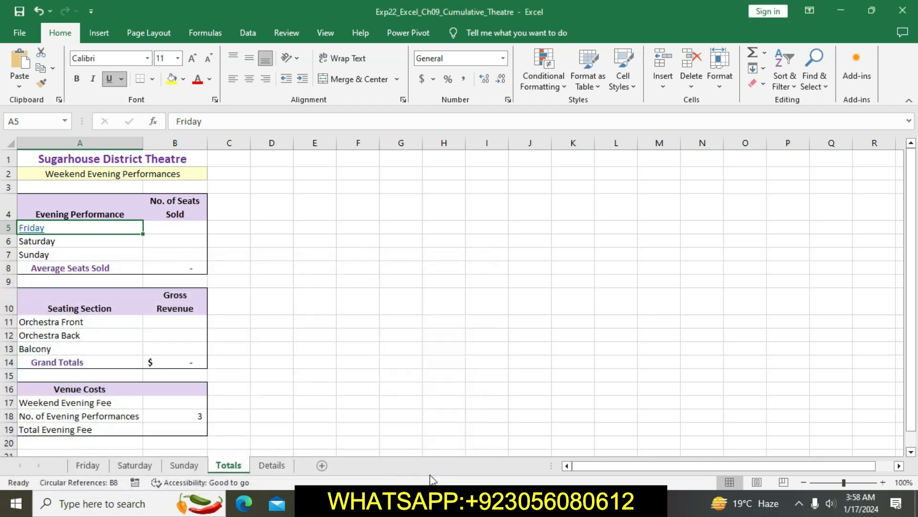
# Step: Switch to the Word instructions and copy the ScreenTip text "Saturday Seats Sold" from step 6
pyautogui.hotkey('alt', 'Tab')
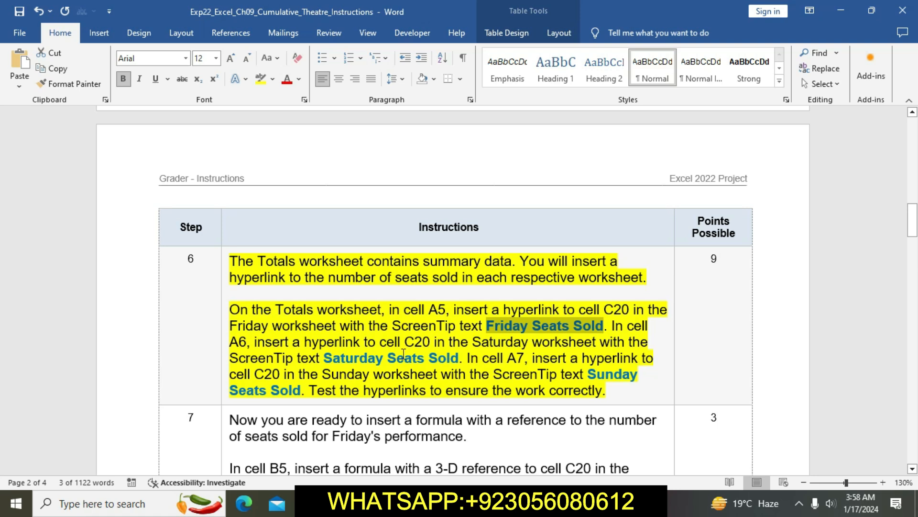
pyautogui.scroll(-1, 325, 364)
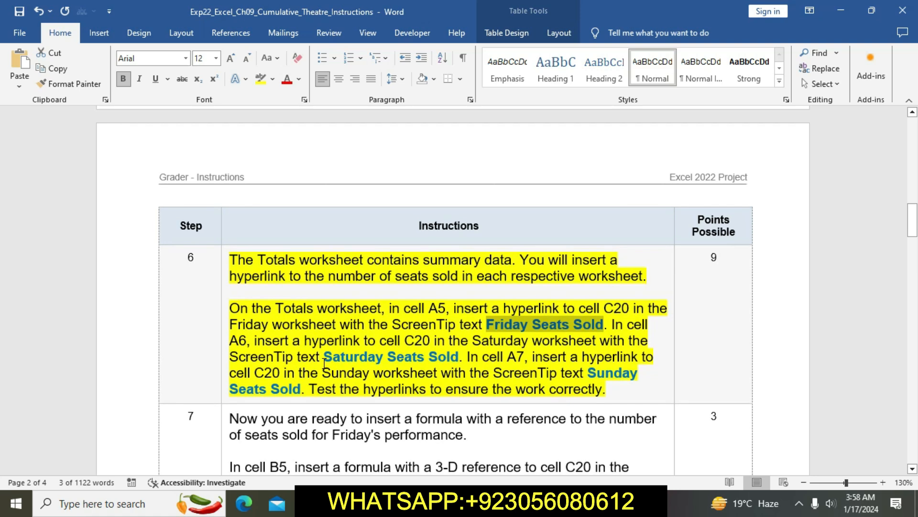
pyautogui.moveTo(325, 356); pyautogui.dragTo(459, 354)
pyautogui.hotkey('ctrl', 'c')
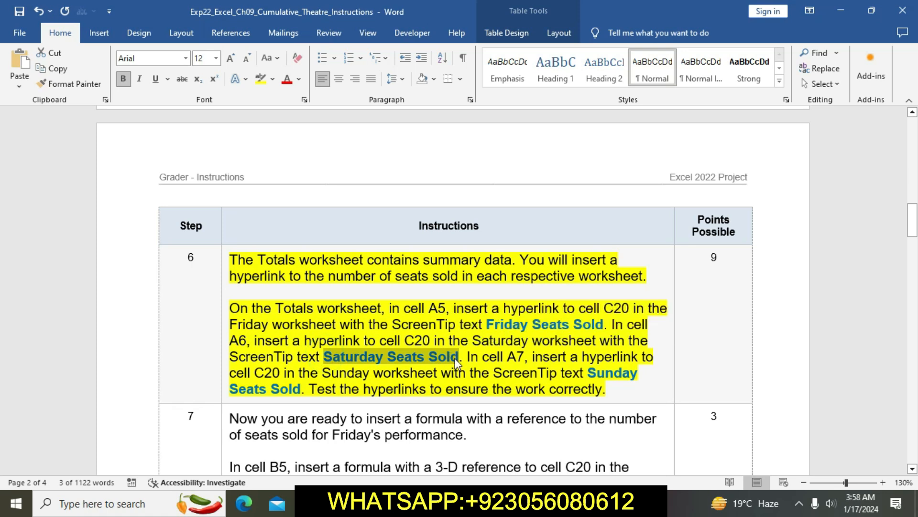
# Step: Switch to Excel and start a hyperlink in cell A6 of the Totals sheet that points to cell C20 on the Saturday worksheet
pyautogui.hotkey('alt', 'Tab')
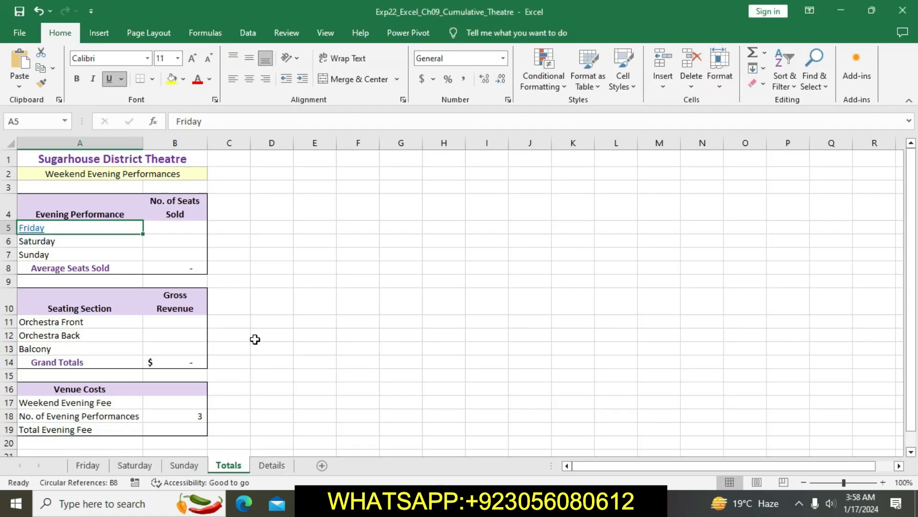
pyautogui.click(93, 244)
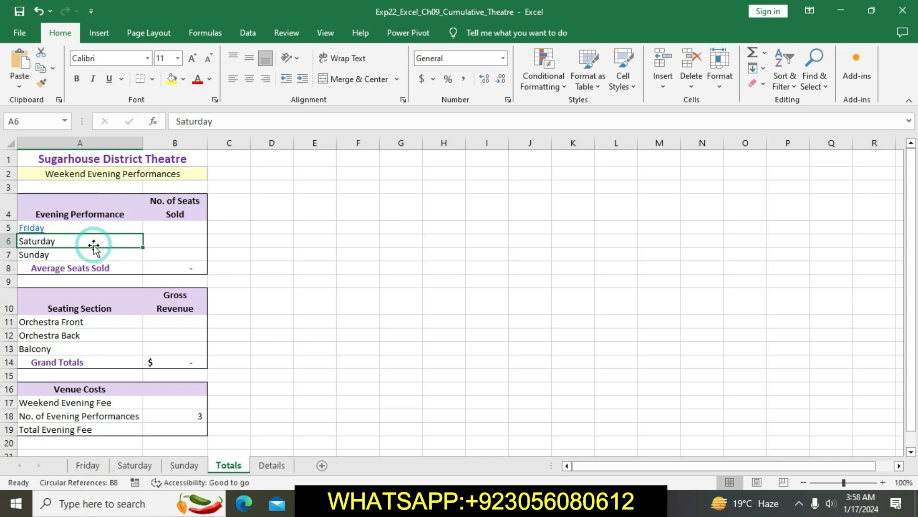
pyautogui.rightClick(89, 242)
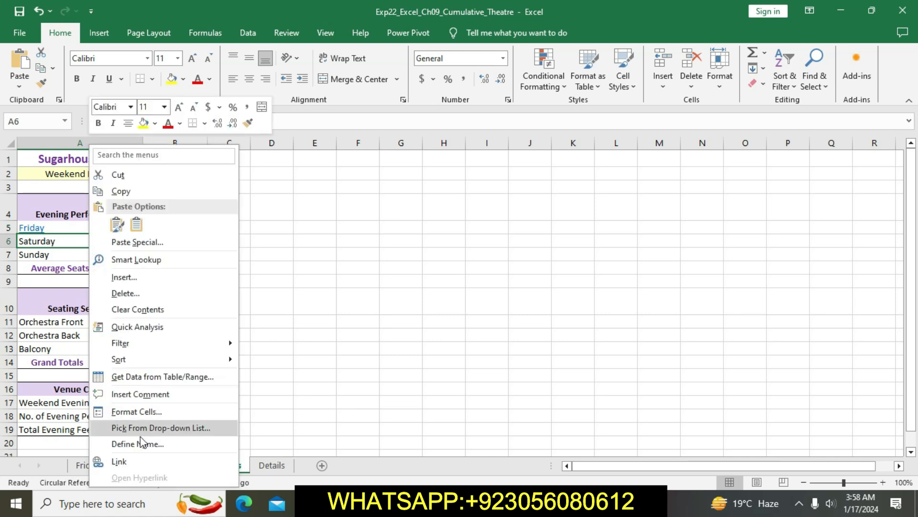
pyautogui.click(145, 462)
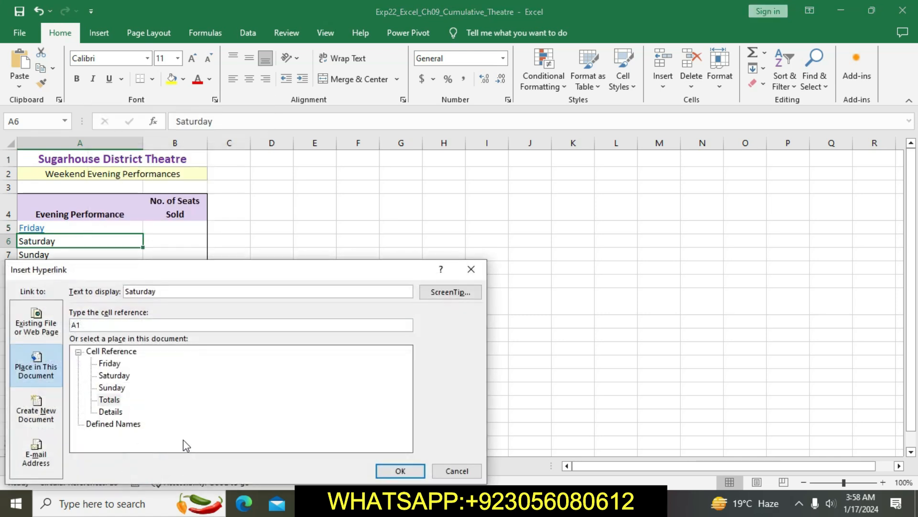
pyautogui.click(109, 323)
pyautogui.press('BackSpace')
pyautogui.press('BackSpace')
pyautogui.click(114, 375)
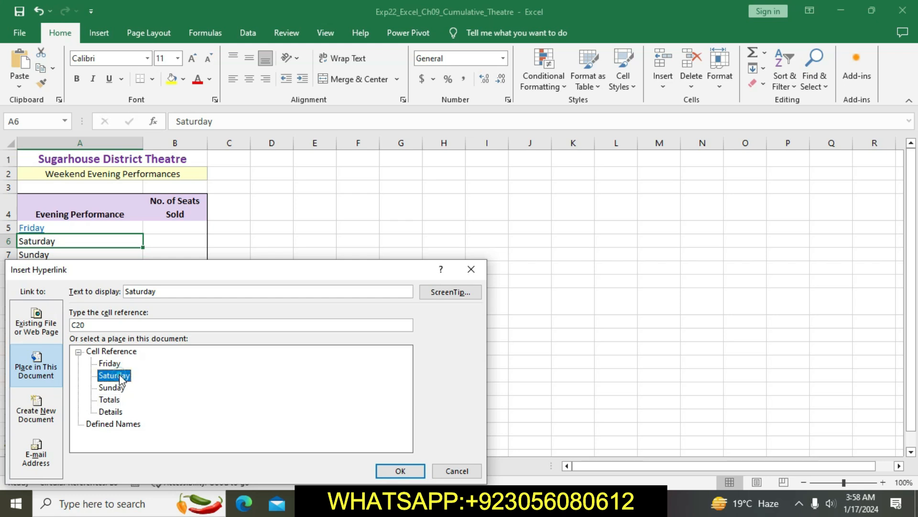
# Step: Set the hyperlink's ScreenTip to "Saturday Seats Sold" and insert the link in cell A6
pyautogui.click(401, 470)
pyautogui.hotkey('alt', 'Tab')
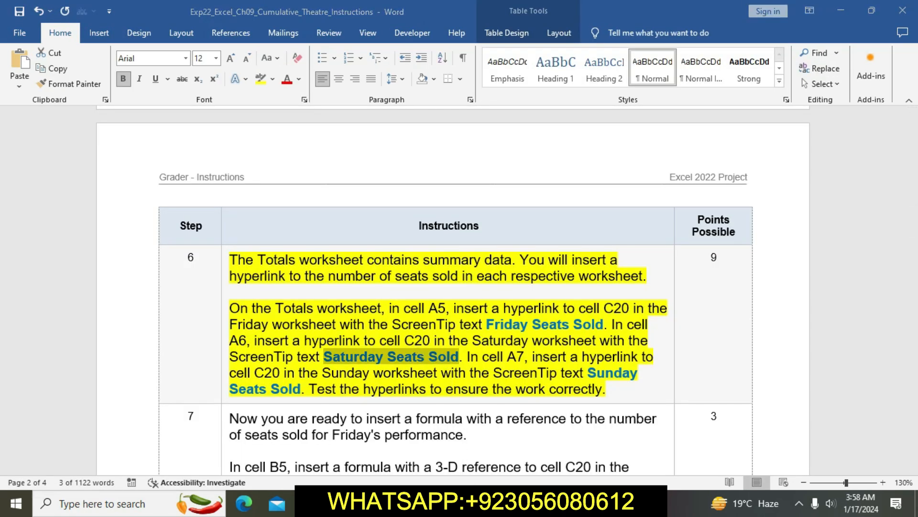
pyautogui.hotkey('alt', 'Tab')
pyautogui.click(446, 294)
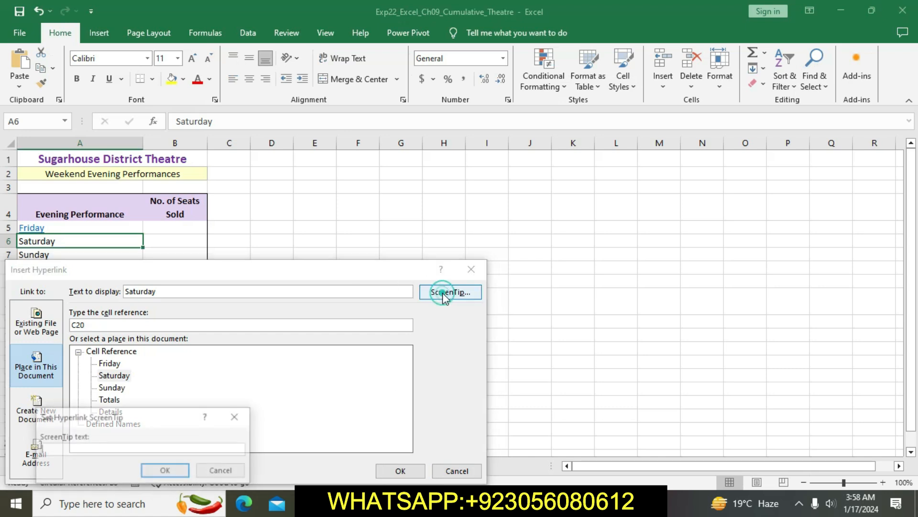
pyautogui.hotkey('ctrl', 'v')
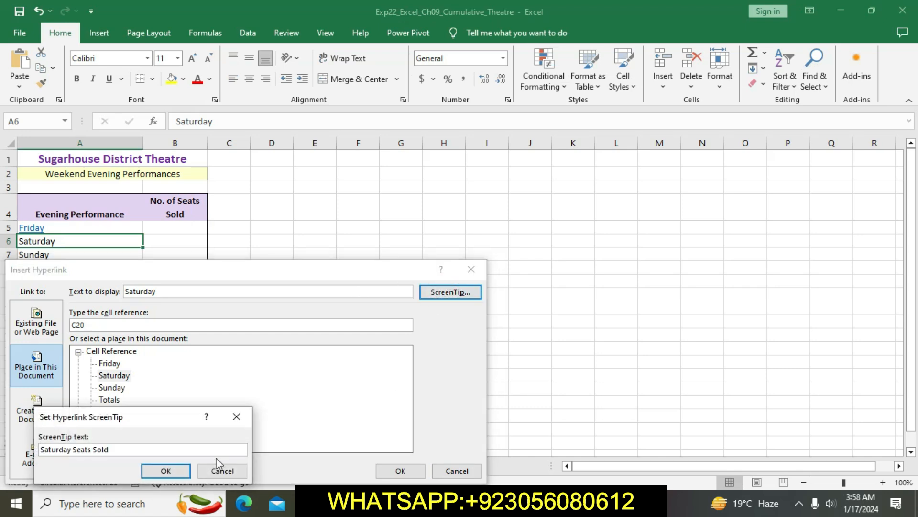
pyautogui.click(183, 470)
pyautogui.click(386, 473)
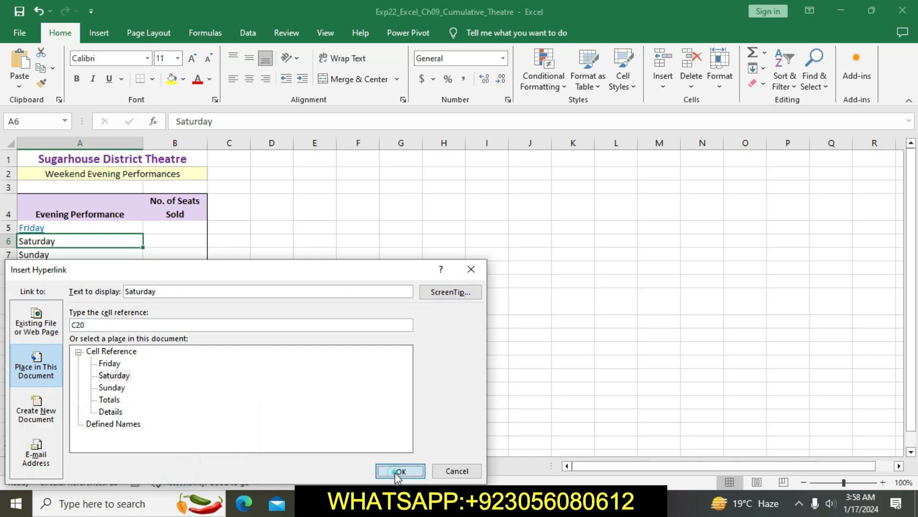
# Step: Return to Word and copy the ScreenTip text "Sunday Seats Sold" from the step 6 instructions
pyautogui.click(409, 502)
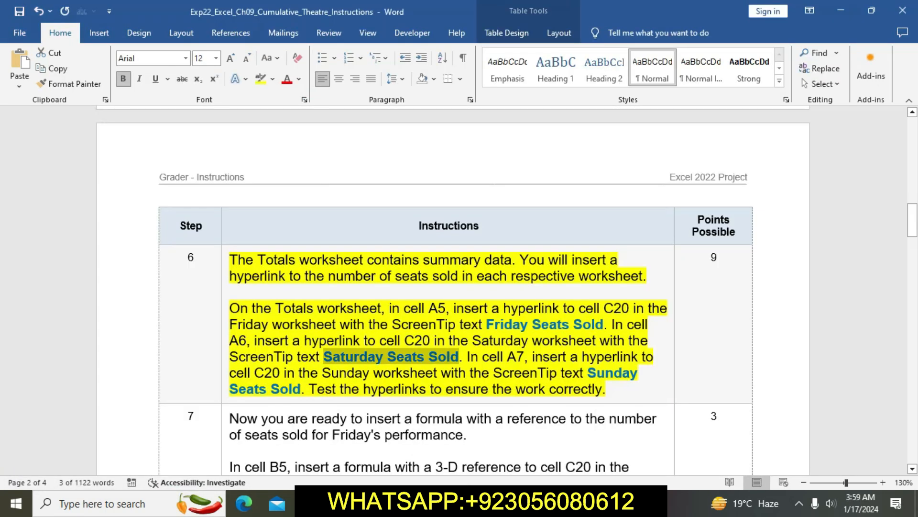
pyautogui.moveTo(587, 372); pyautogui.dragTo(300, 389)
pyautogui.hotkey('ctrl', 'c')
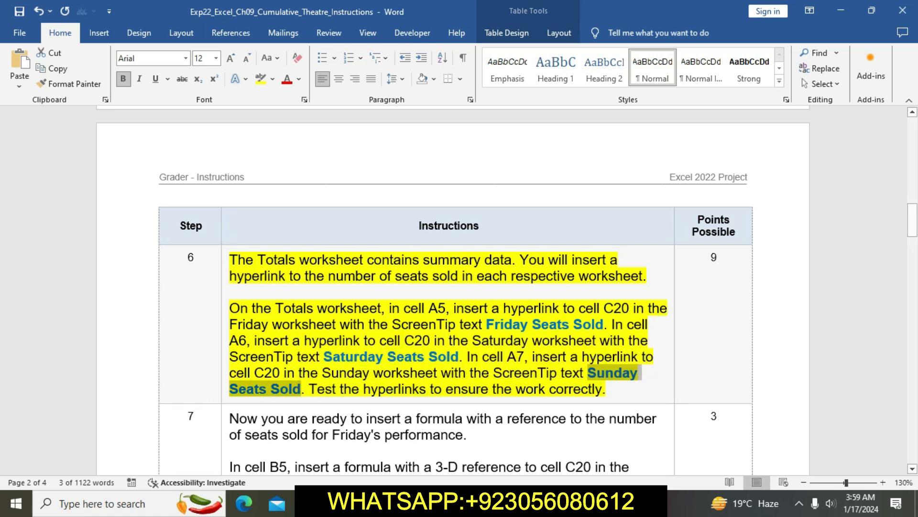
# Step: Switch to Excel and start a hyperlink in cell A7 of the Totals sheet that points to cell C20 on the Sunday worksheet
pyautogui.hotkey('alt', 'Tab')
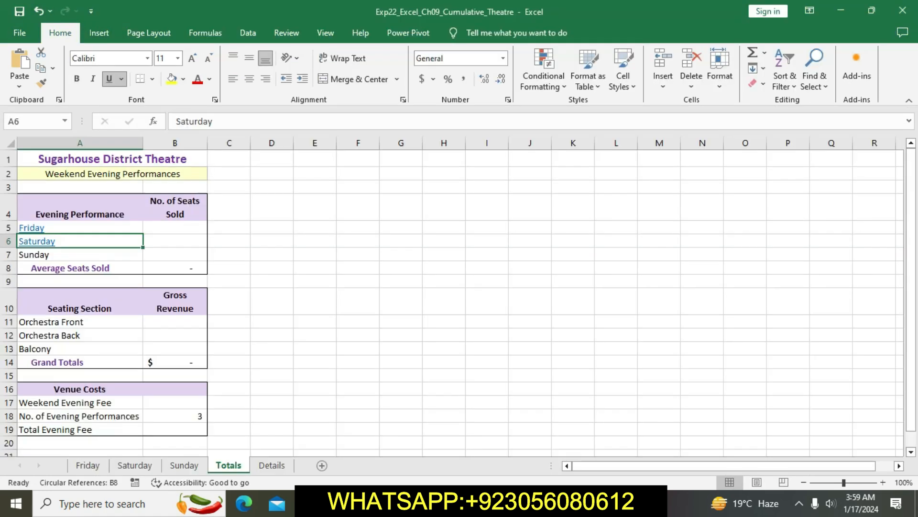
pyautogui.click(67, 256)
pyautogui.rightClick(67, 258)
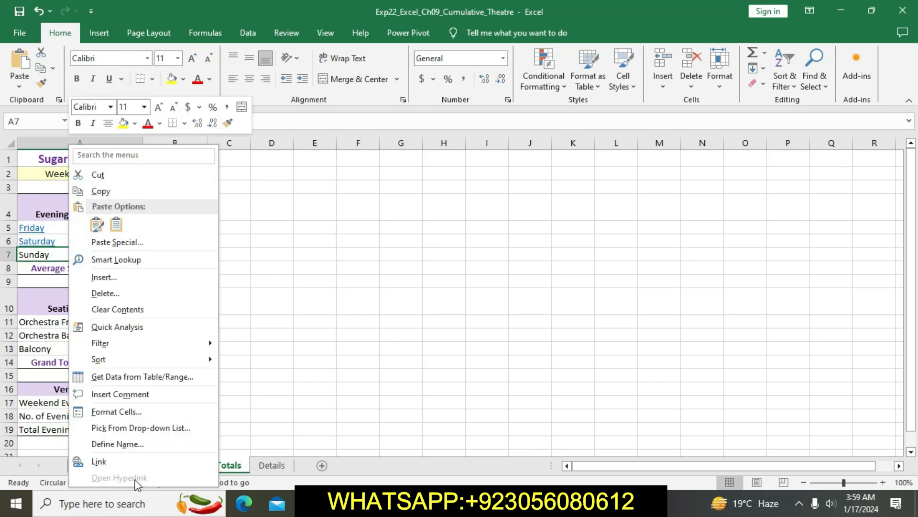
pyautogui.click(125, 462)
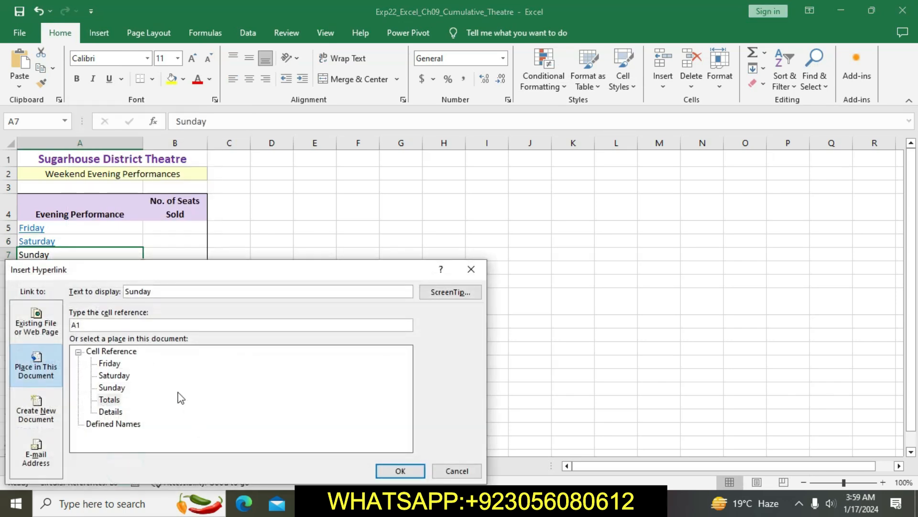
pyautogui.click(105, 324)
pyautogui.press('BackSpace')
pyautogui.click(112, 387)
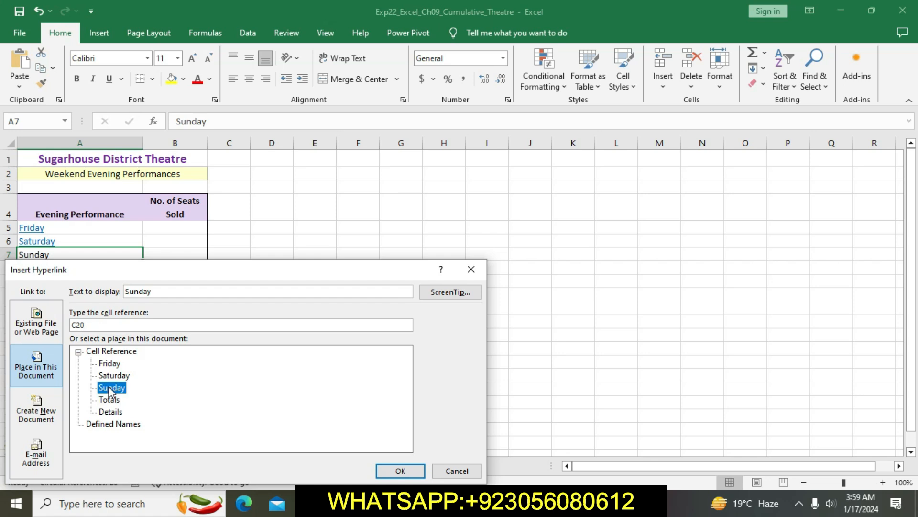
# Step: Set the hyperlink's ScreenTip to "Sunday Seats Sold" and insert the link in cell A7
pyautogui.click(440, 292)
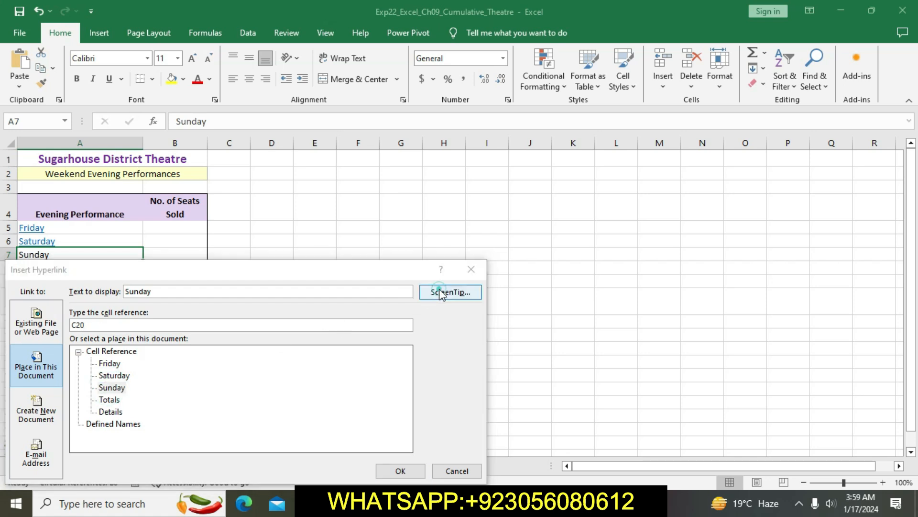
pyautogui.hotkey('ctrl', 'v')
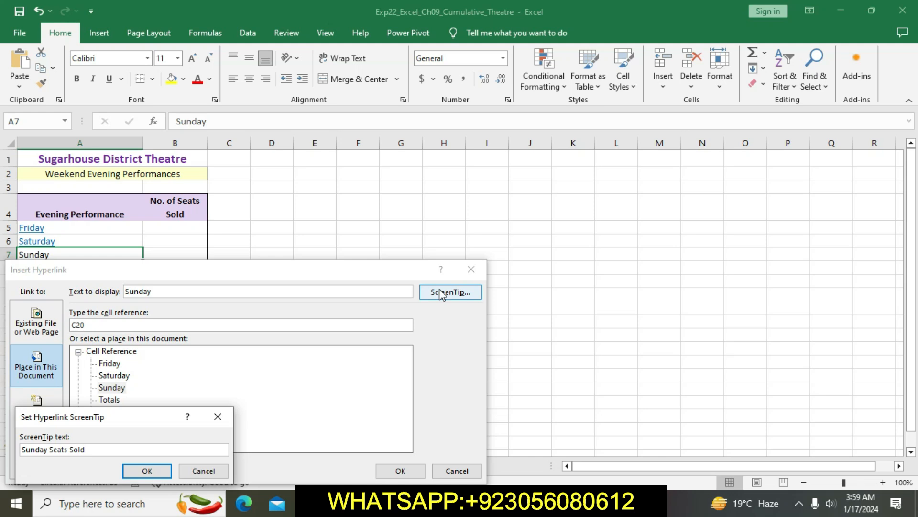
pyautogui.click(153, 471)
pyautogui.click(401, 470)
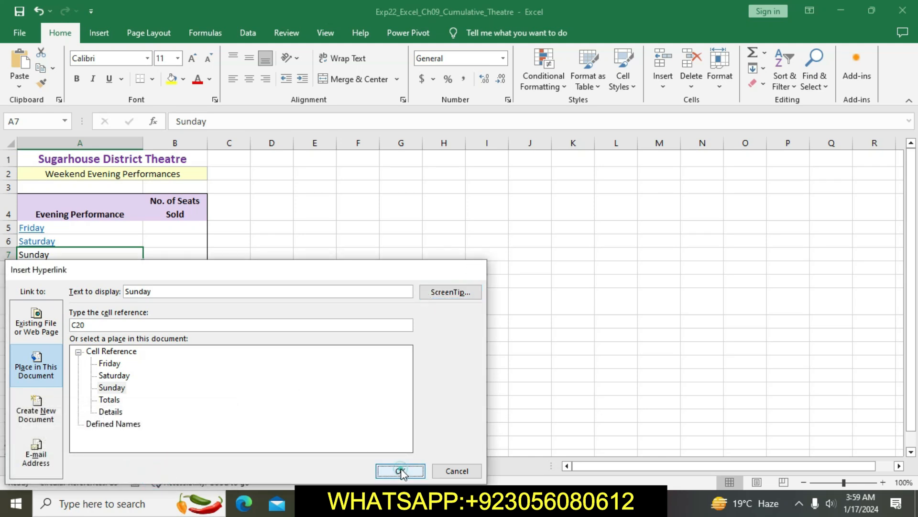
pyautogui.click(404, 348)
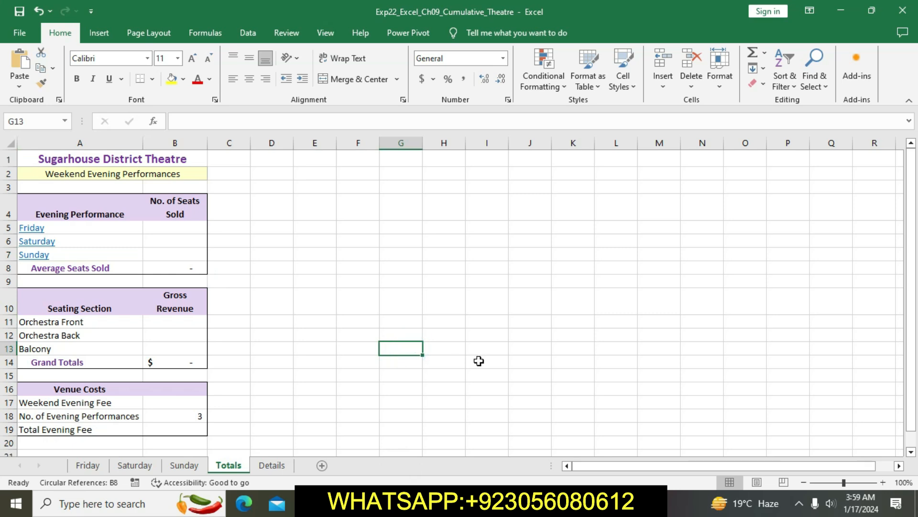
# Step: Switch to Word and review the step 6 instruction about testing the hyperlinks
pyautogui.click(411, 498)
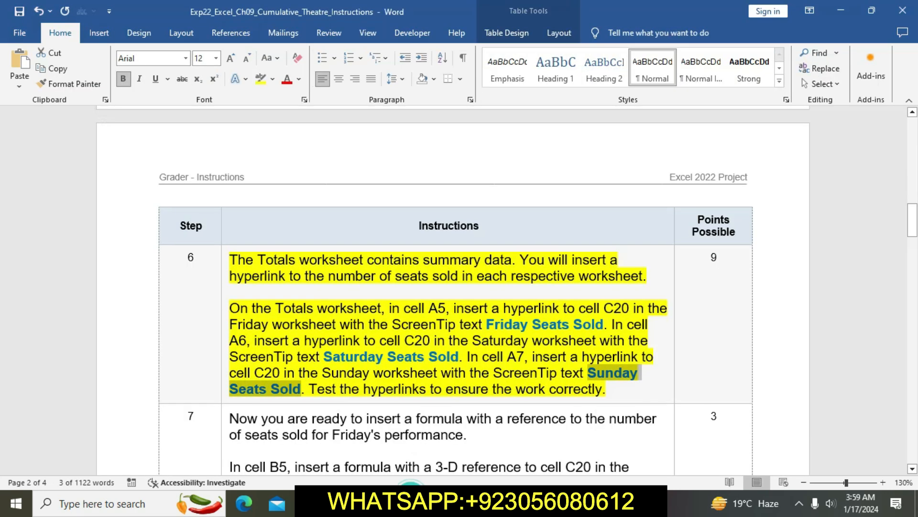
pyautogui.click(422, 366)
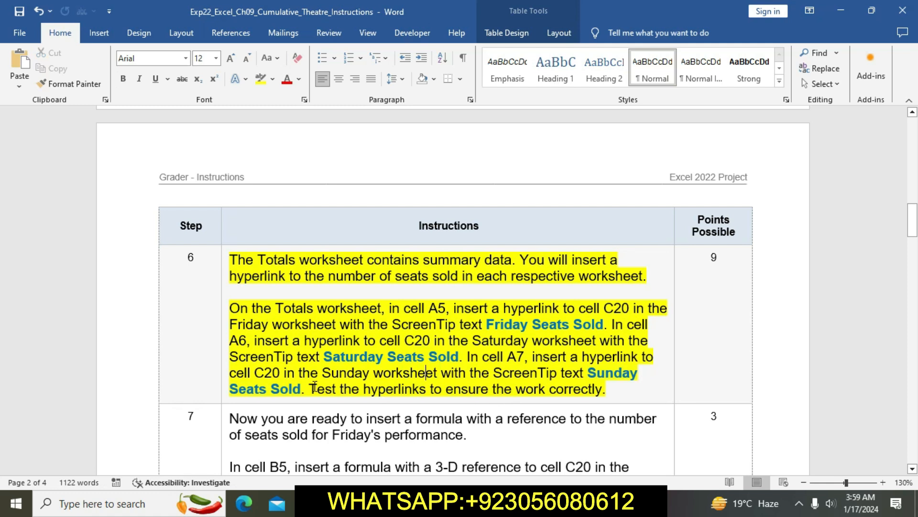
pyautogui.moveTo(313, 388); pyautogui.dragTo(602, 389)
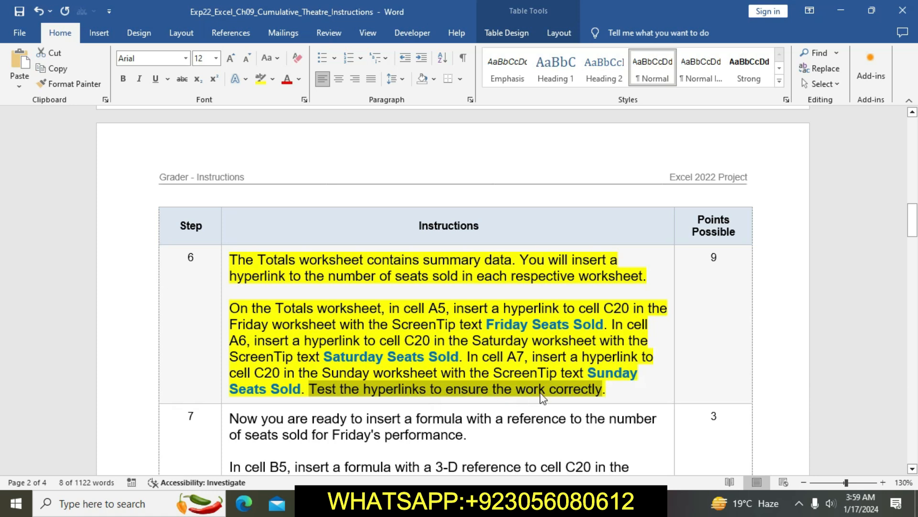
# Step: Switch to Excel and test the Friday, Saturday, and Sunday hyperlinks on the Totals sheet, returning to Totals after each one
pyautogui.hotkey('alt', 'Tab')
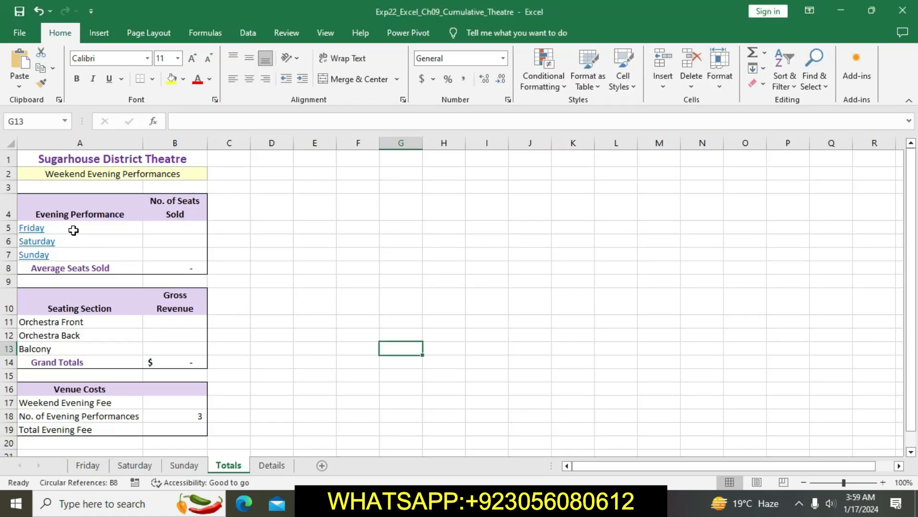
pyautogui.click(40, 233)
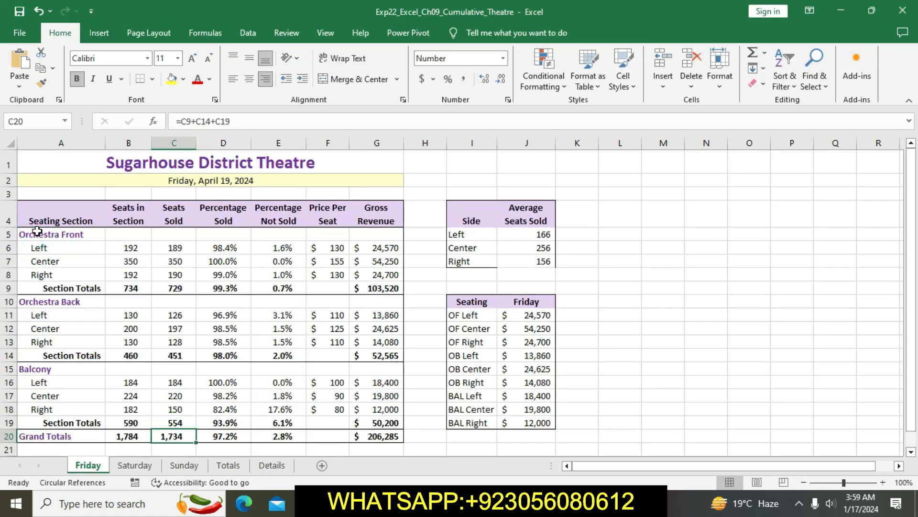
pyautogui.click(228, 465)
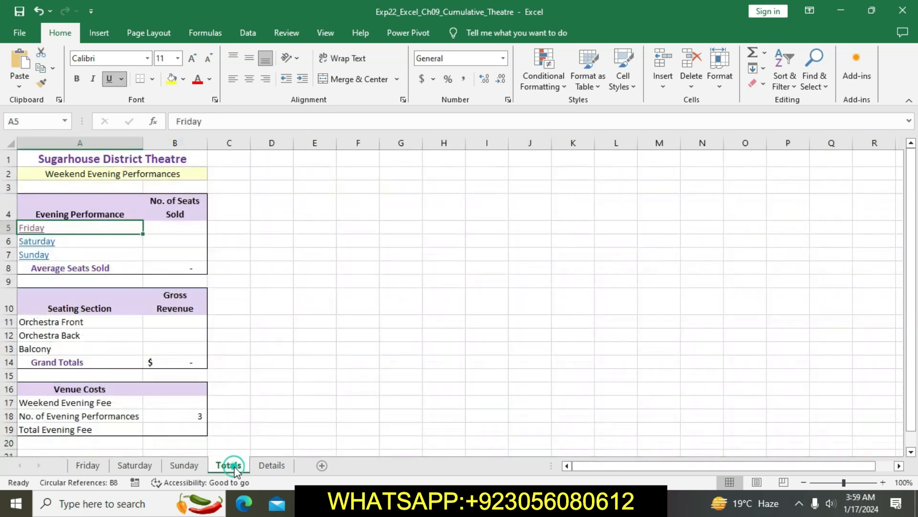
pyautogui.click(48, 244)
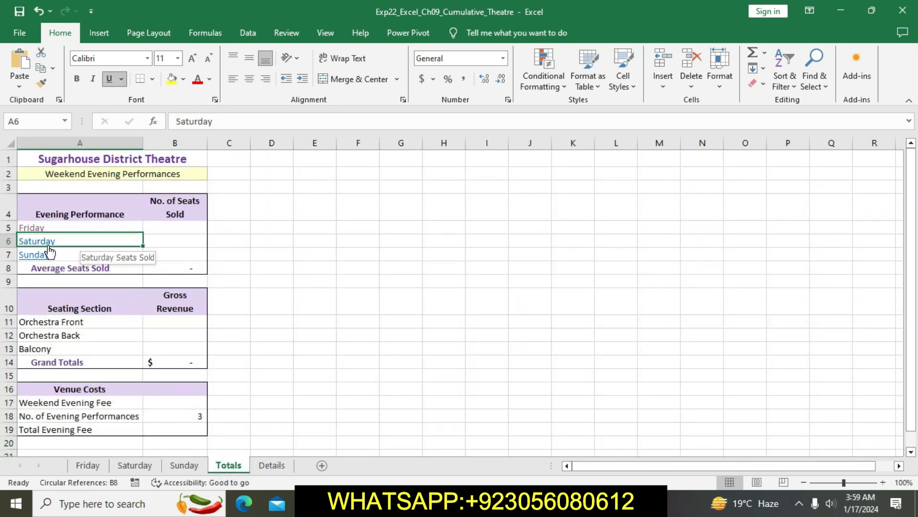
pyautogui.click(228, 465)
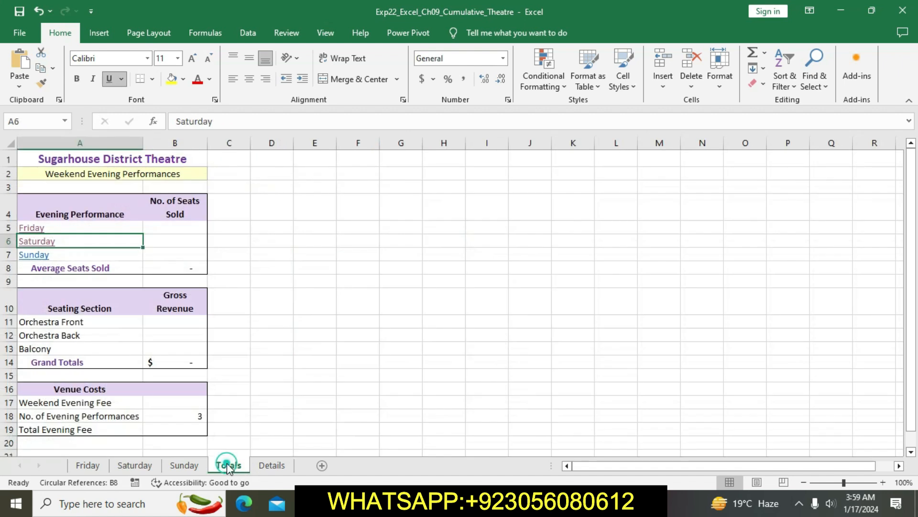
pyautogui.click(40, 256)
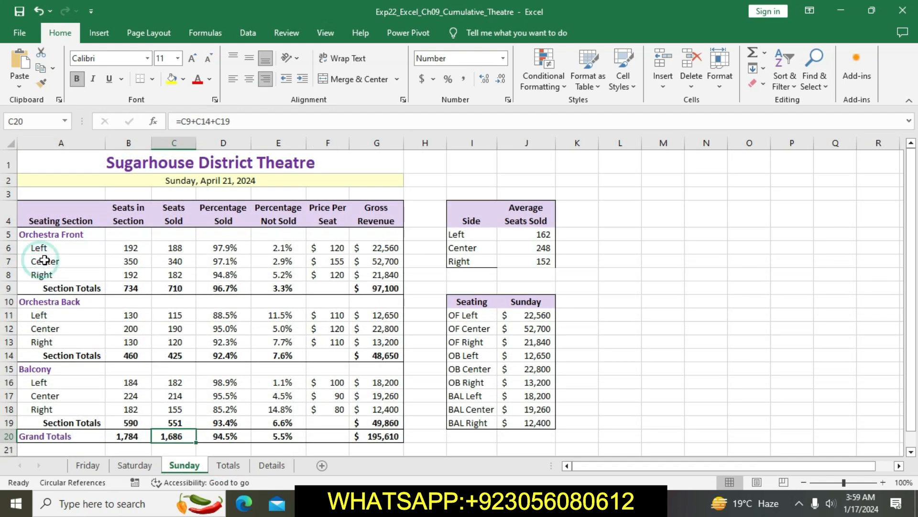
pyautogui.click(228, 466)
pyautogui.click(188, 227)
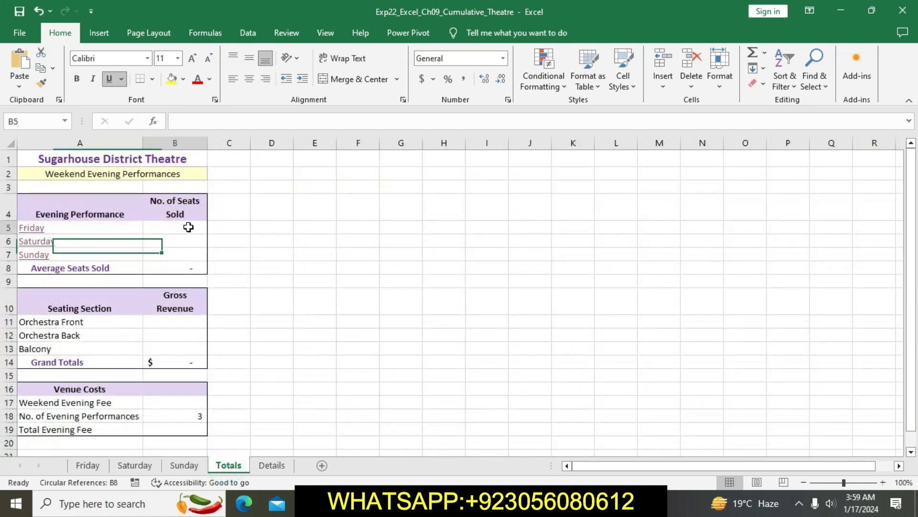
# Step: Switch to Word and remove the yellow highlight from the step 6 instruction
pyautogui.hotkey('alt', 'Tab')
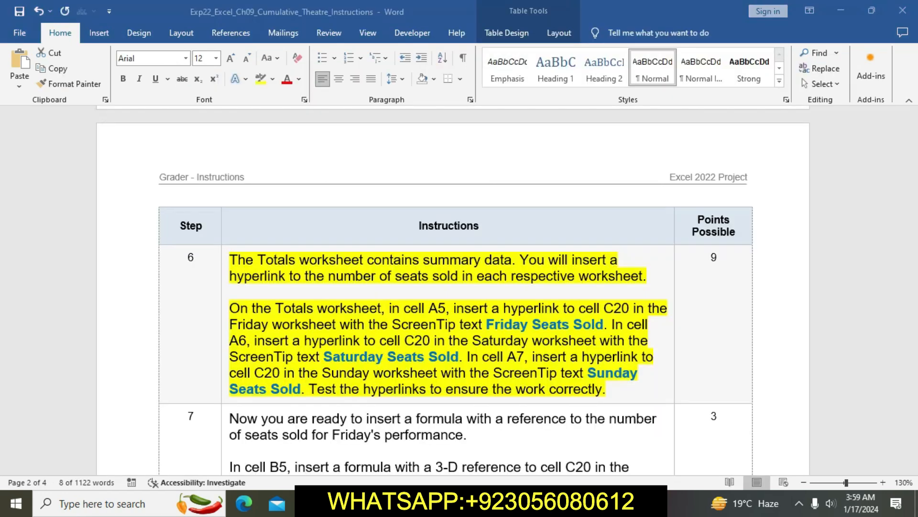
pyautogui.click(425, 391)
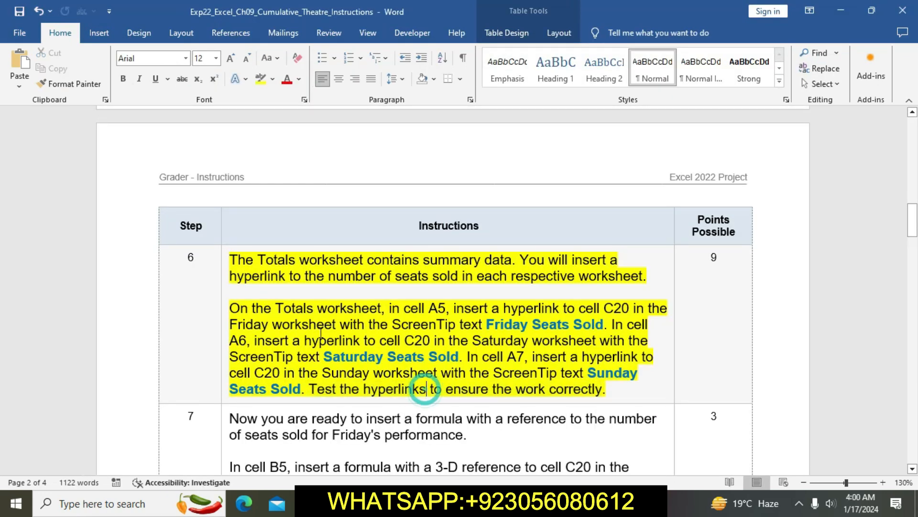
pyautogui.click(225, 271)
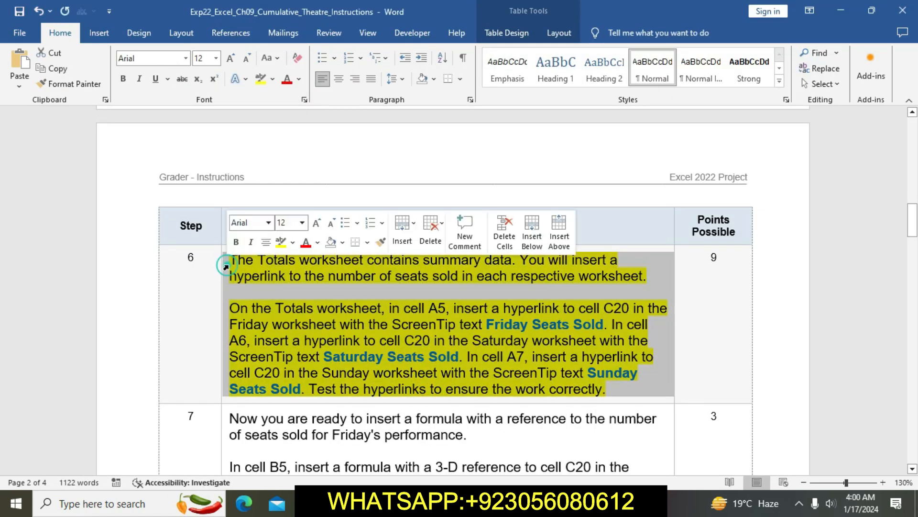
pyautogui.click(282, 243)
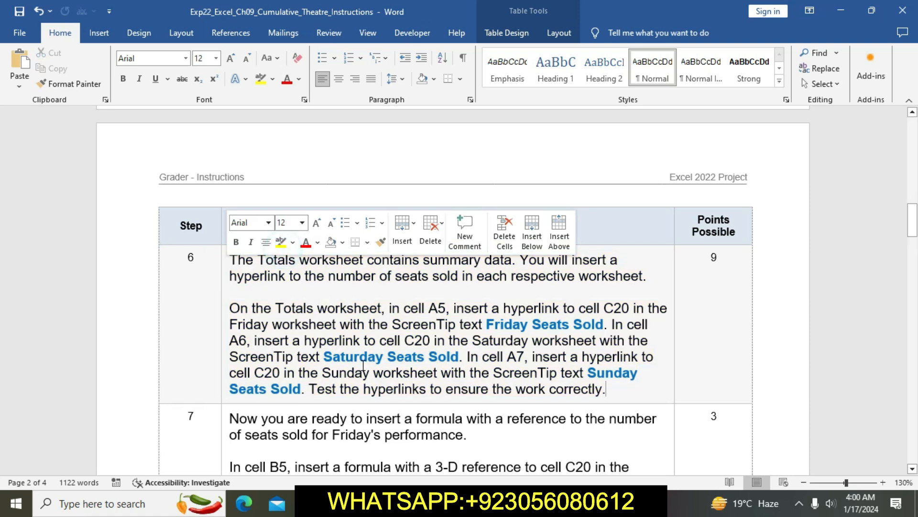
# Step: Highlight the step 7 instruction in yellow and select its sentence about the cell B5 formula
pyautogui.scroll(-3, 364, 365)
pyautogui.scroll(-1, 364, 365)
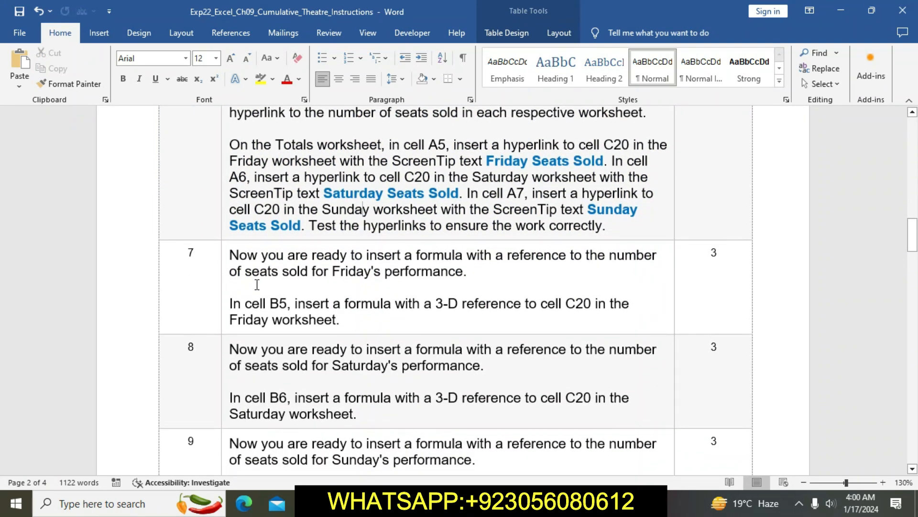
pyautogui.click(224, 256)
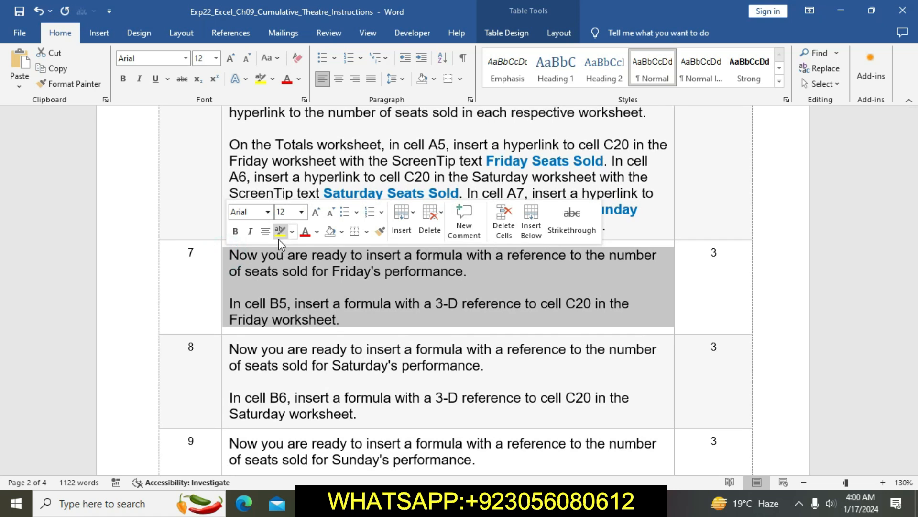
pyautogui.click(280, 232)
pyautogui.click(310, 300)
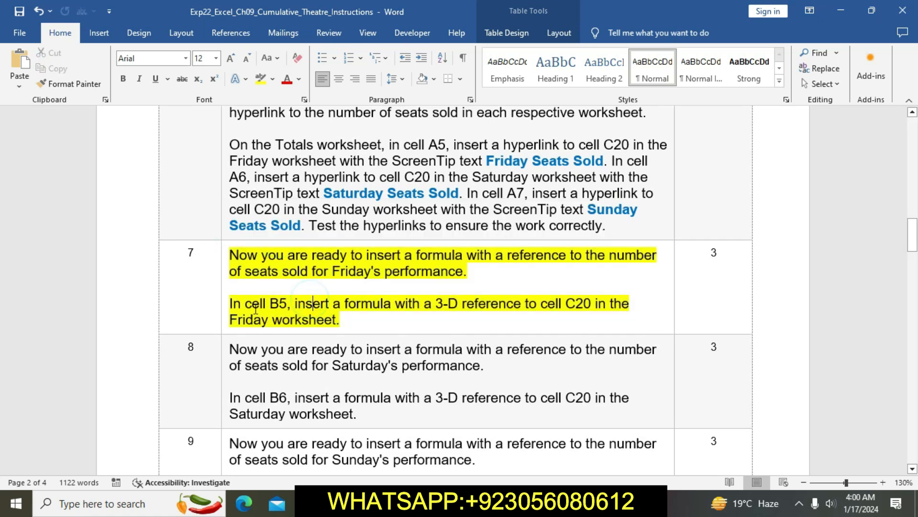
pyautogui.moveTo(230, 304); pyautogui.dragTo(529, 320)
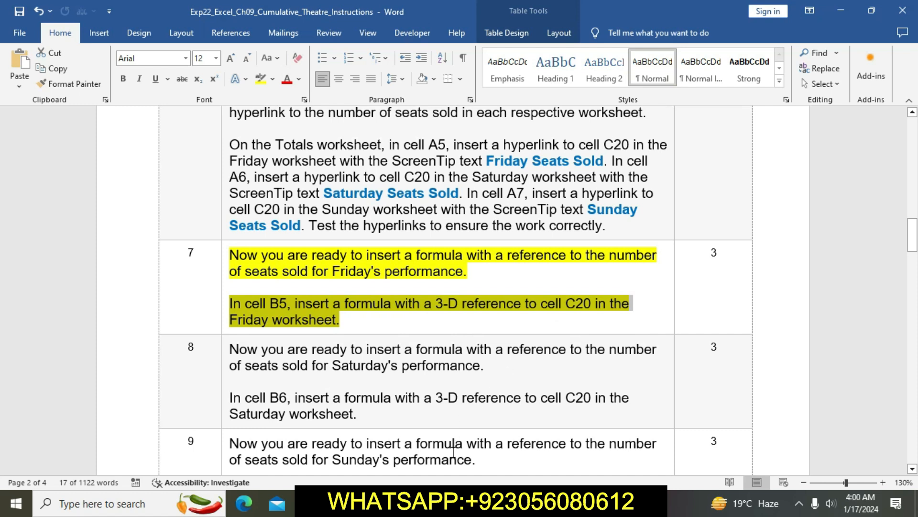
# Step: Switch to Excel and enter the formula =Friday!C20 in cell B5 of the Totals sheet
pyautogui.click(410, 503)
pyautogui.write('=')
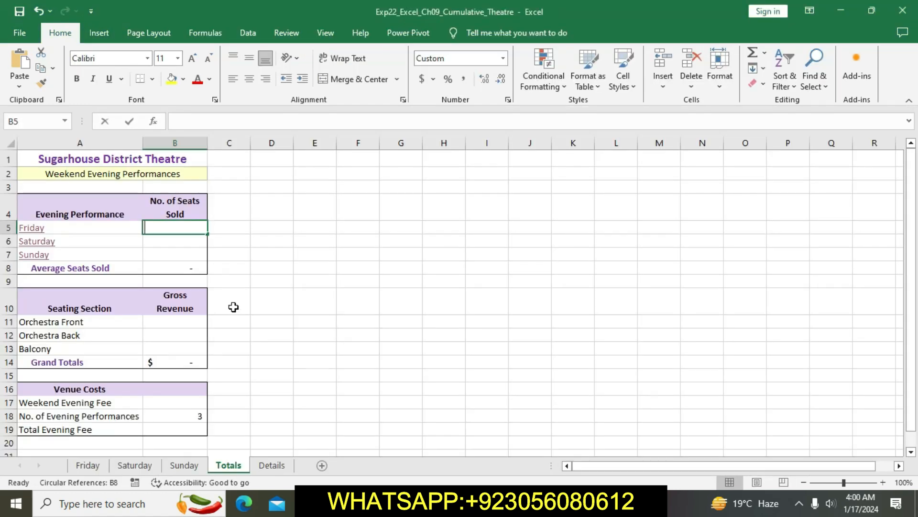
pyautogui.write('=')
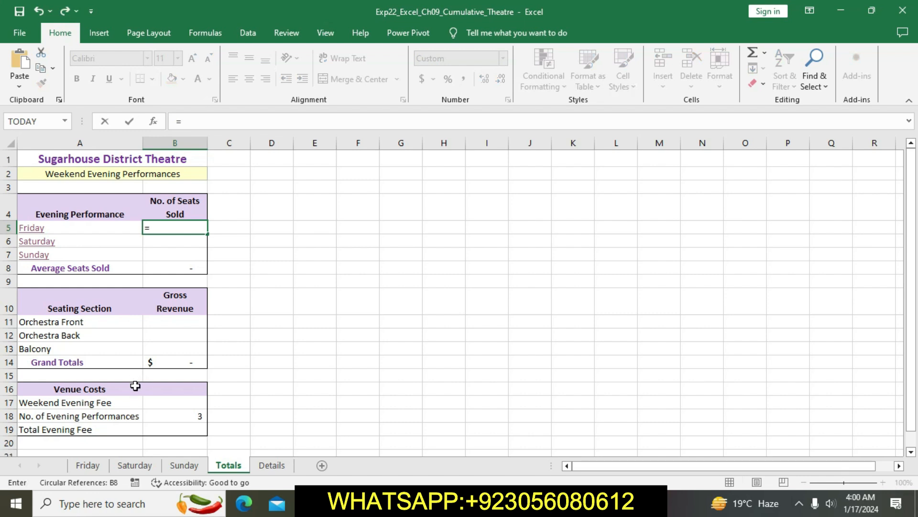
pyautogui.click(100, 466)
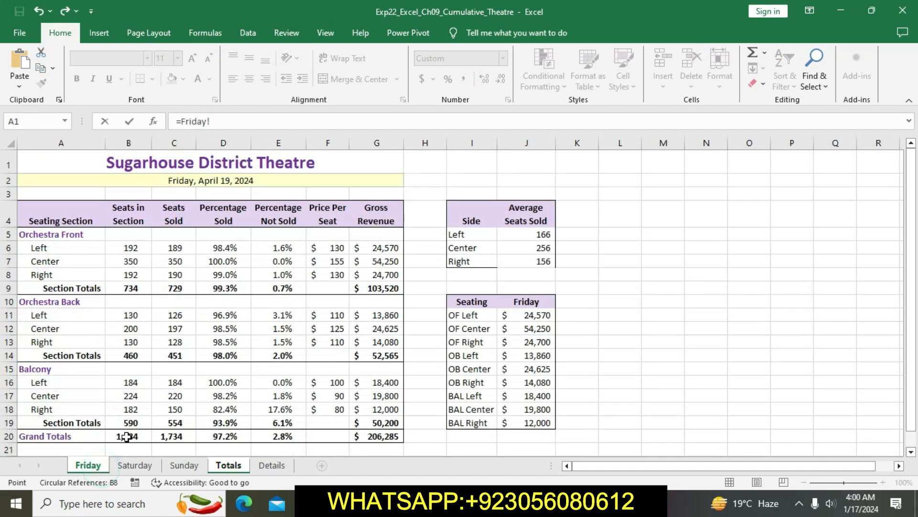
pyautogui.click(181, 438)
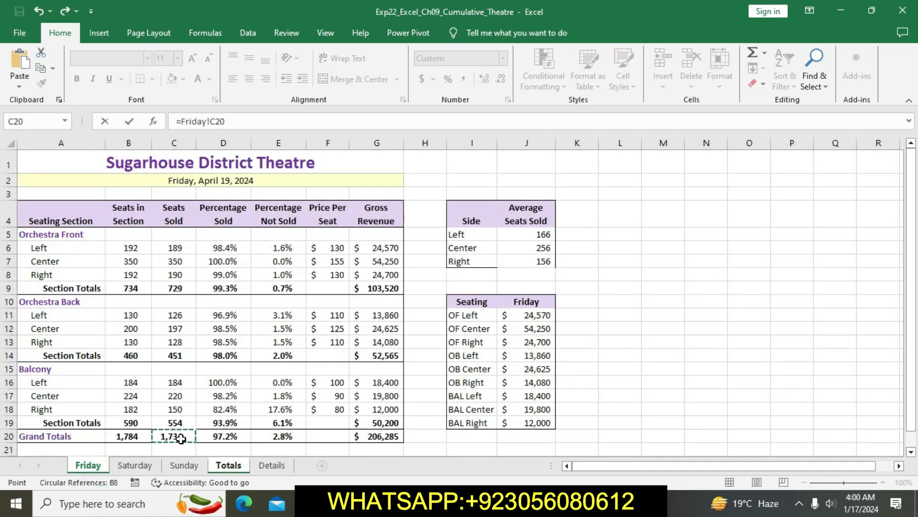
pyautogui.press('Return')
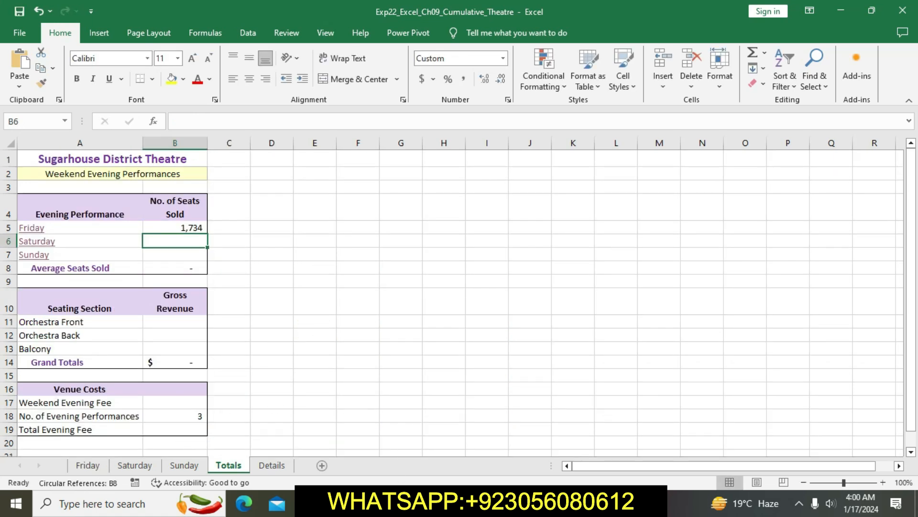
# Step: Switch to Word and clear the yellow highlight from the step 7 instruction
pyautogui.hotkey('alt', 'Tab')
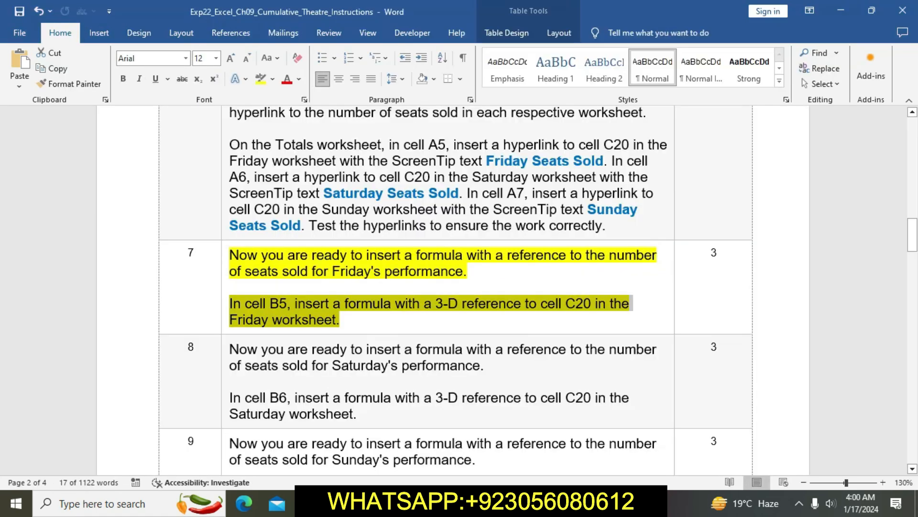
pyautogui.click(396, 319)
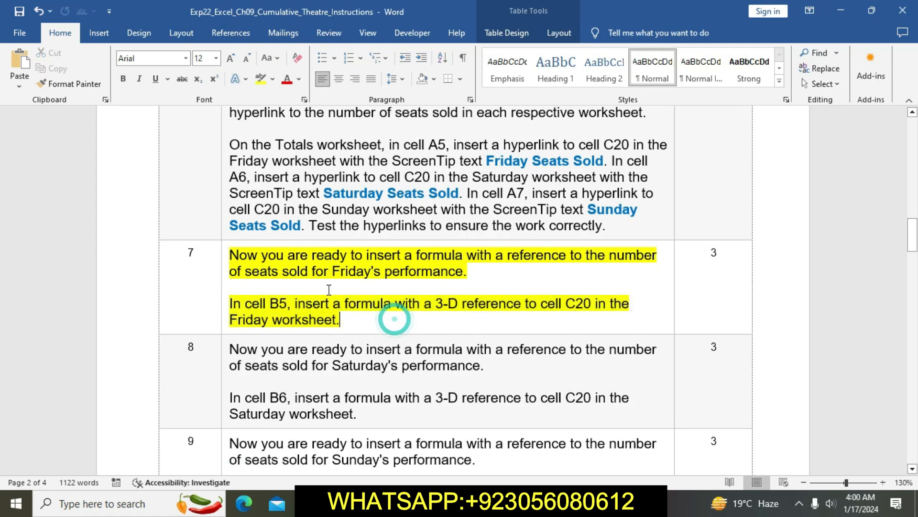
pyautogui.click(226, 258)
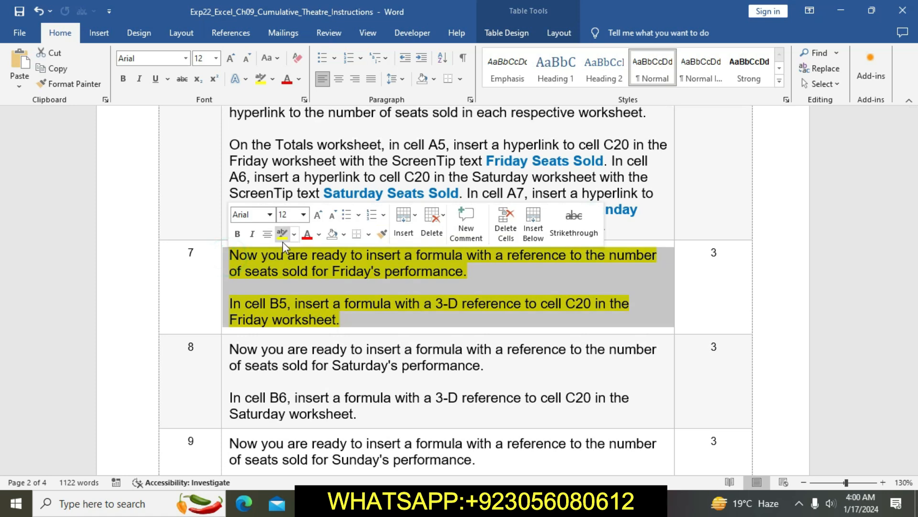
pyautogui.click(376, 368)
# Step: Highlight the step 8 instruction in yellow and select its sentence about the cell B6 formula
pyautogui.scroll(-1, 378, 371)
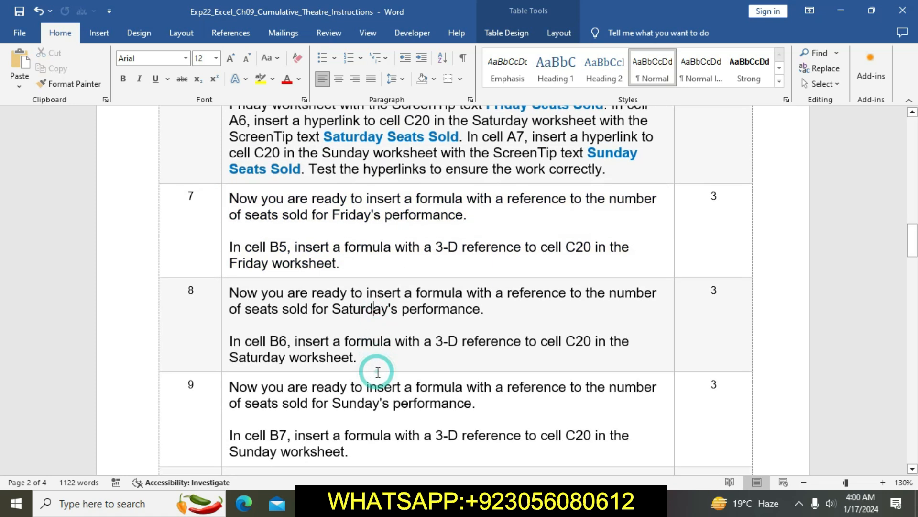
pyautogui.scroll(-1, 377, 372)
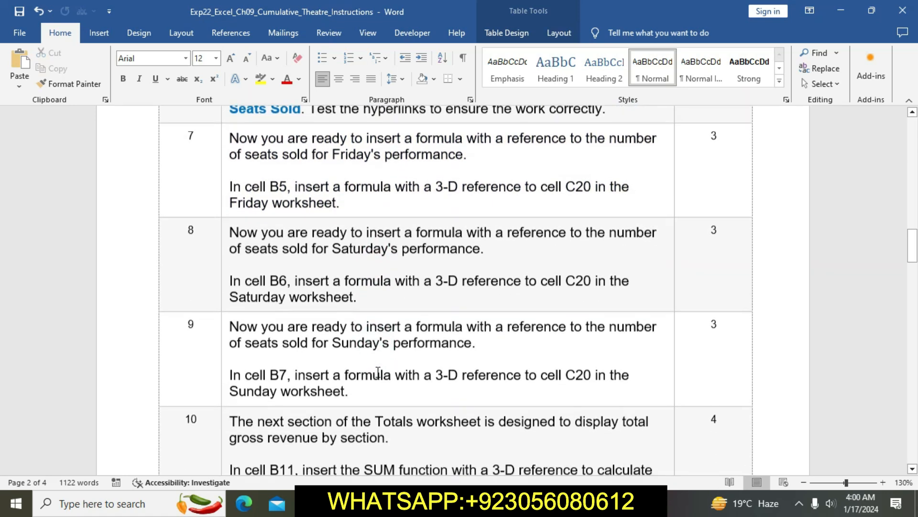
pyautogui.click(225, 234)
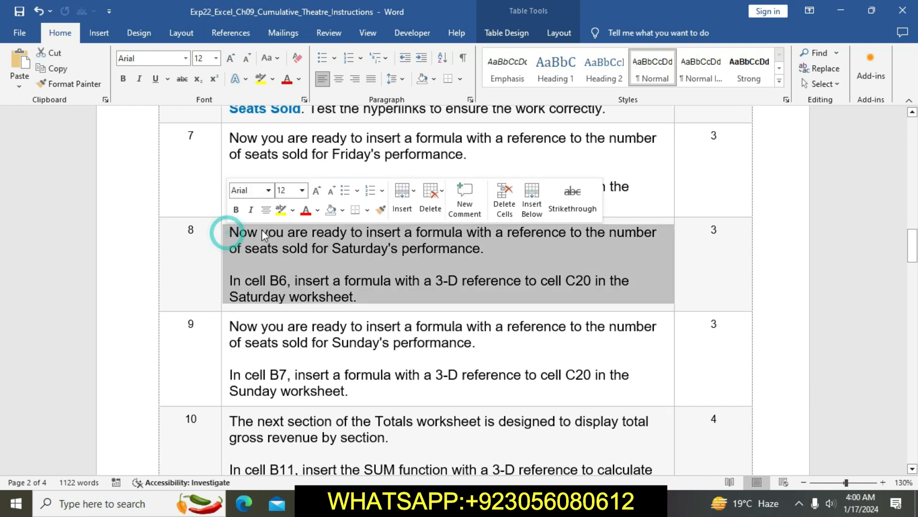
pyautogui.click(283, 210)
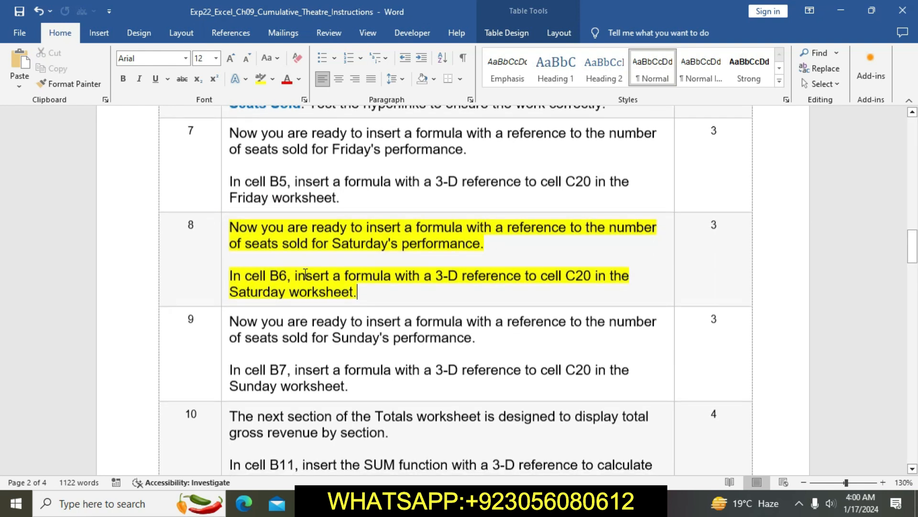
pyautogui.click(230, 278)
pyautogui.moveTo(230, 279); pyautogui.dragTo(359, 291)
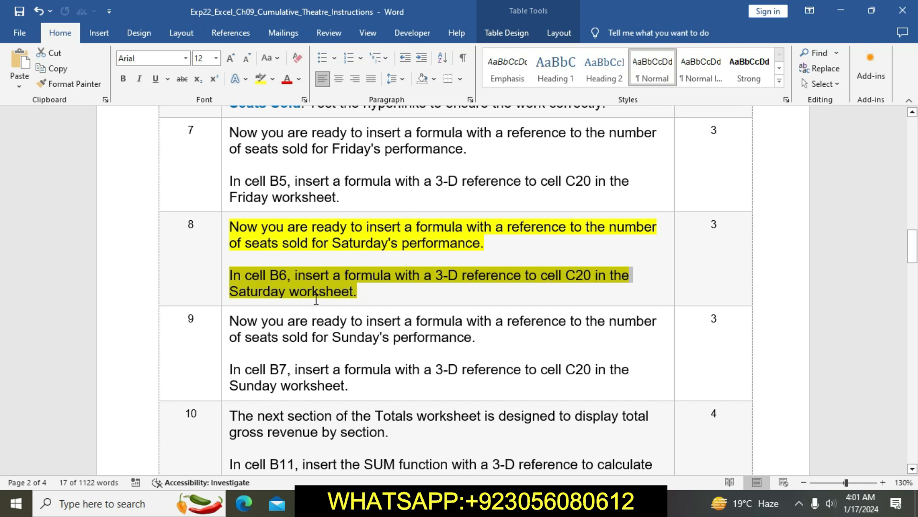
# Step: Switch to Excel and enter the formula =Saturday!C20 in cell B6 of the Totals sheet
pyautogui.moveTo(441, 503)
pyautogui.click(441, 450)
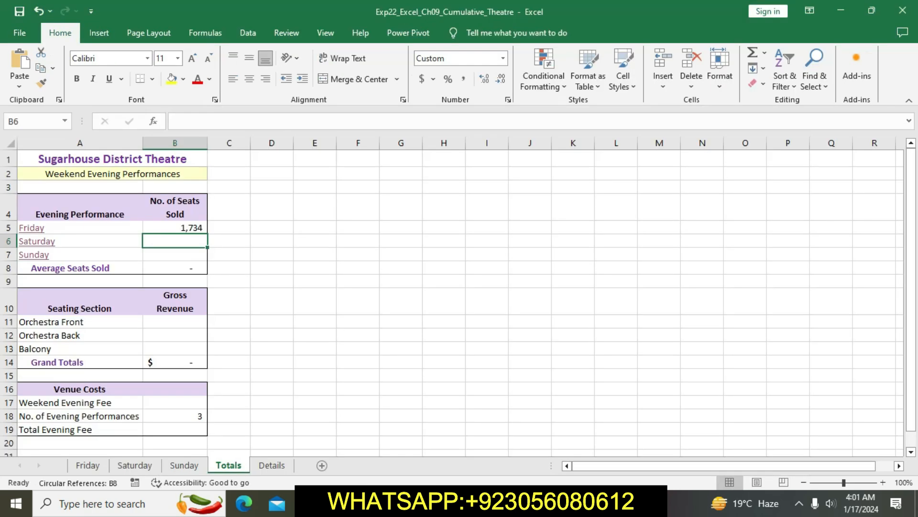
pyautogui.write('=')
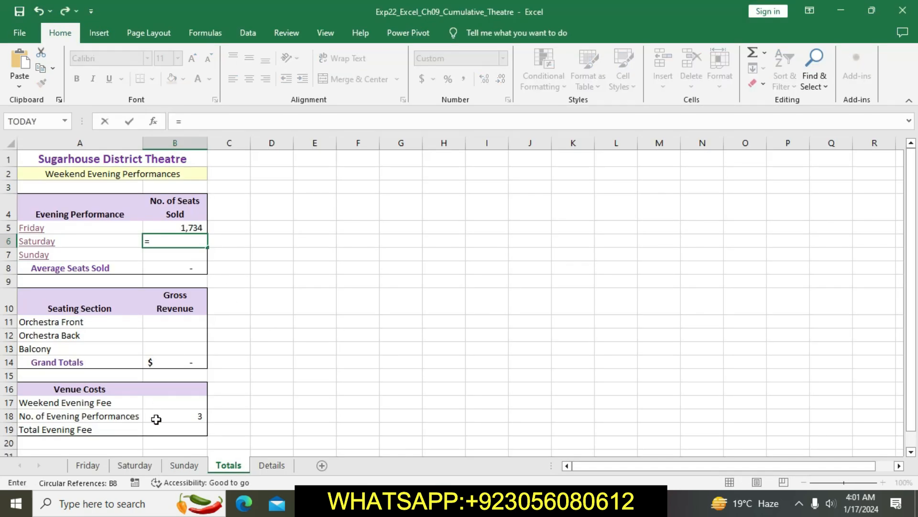
pyautogui.click(148, 466)
pyautogui.click(161, 434)
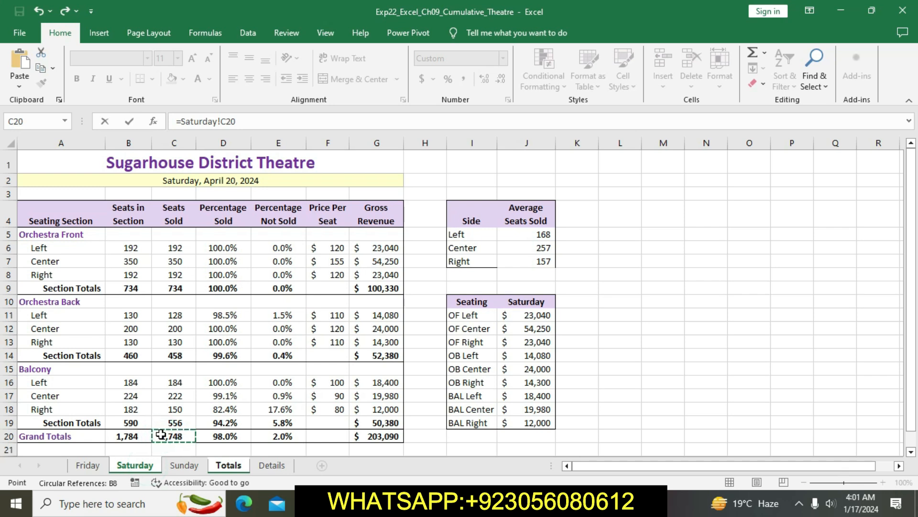
pyautogui.press('Return')
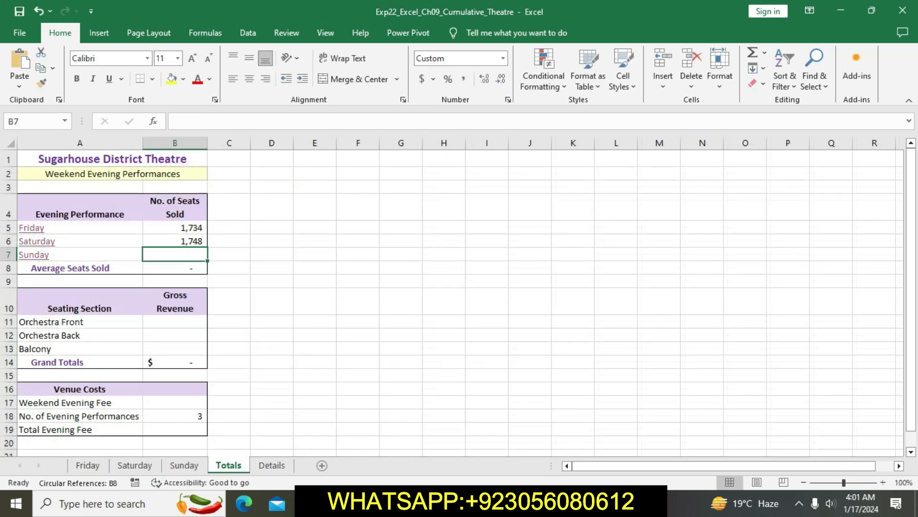
# Step: Switch to Word and clear the yellow highlight from the step 8 instruction
pyautogui.click(410, 502)
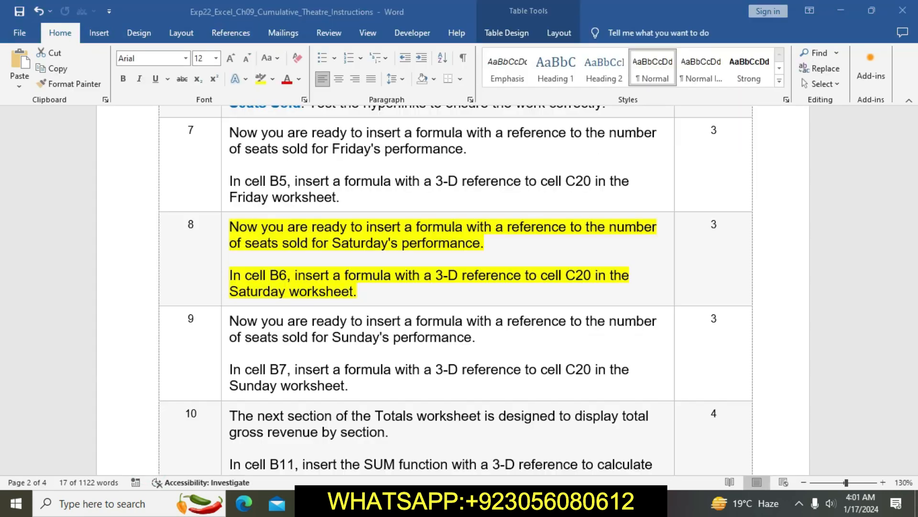
pyautogui.click(401, 297)
pyautogui.scroll(-1, 401, 297)
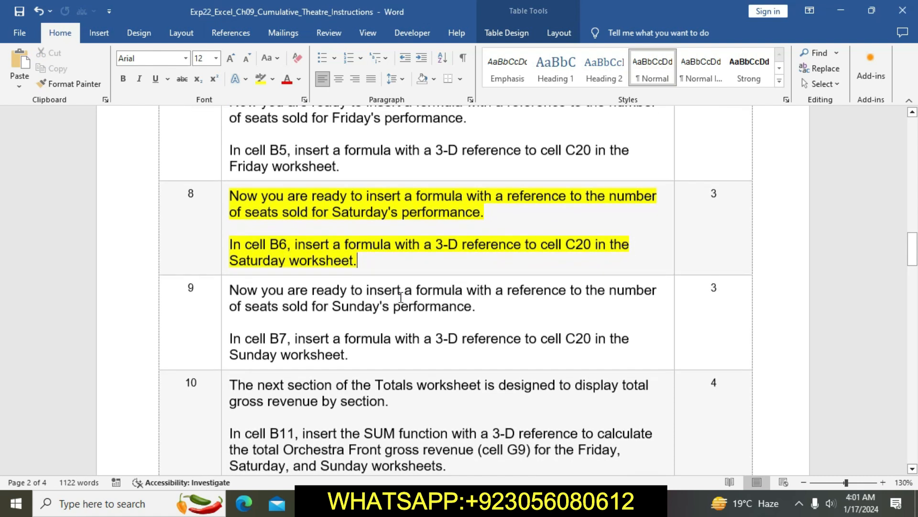
pyautogui.click(224, 196)
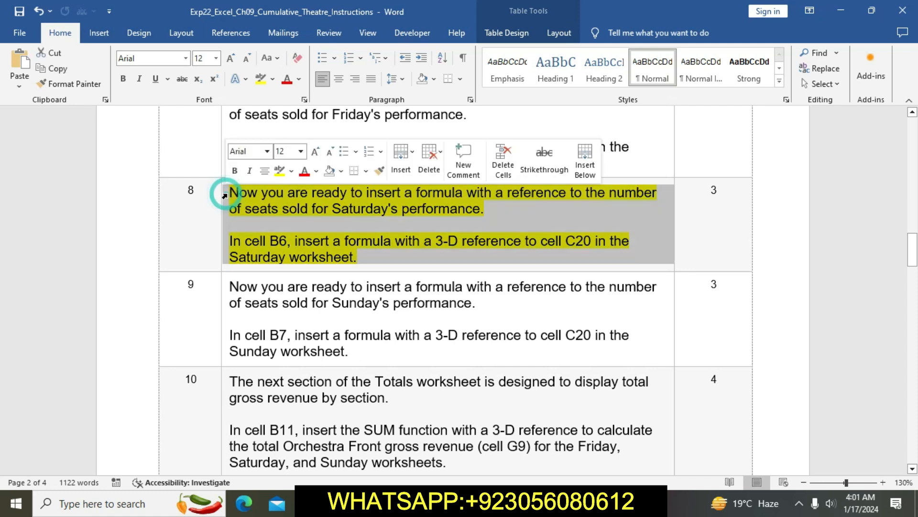
pyautogui.click(281, 175)
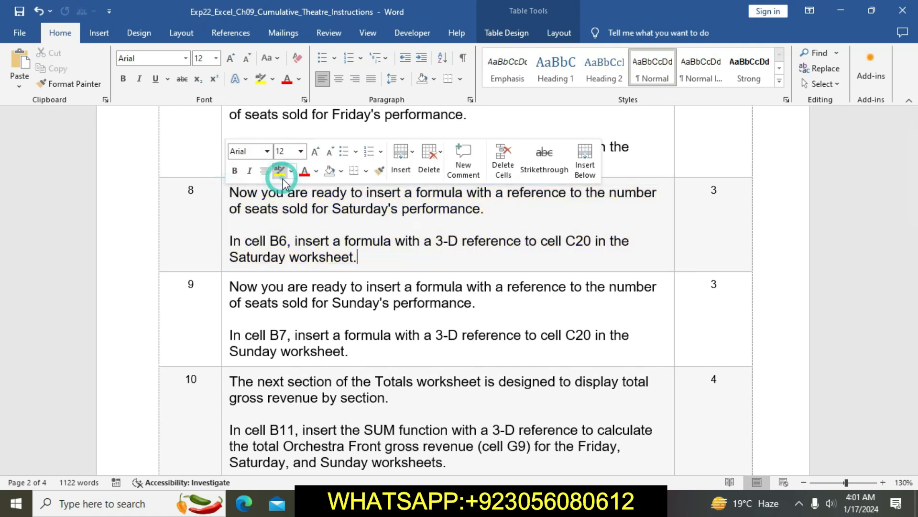
# Step: Highlight the step 9 instruction in yellow and select its sentence about the cell B7 formula
pyautogui.click(349, 304)
pyautogui.scroll(-2, 347, 309)
pyautogui.scroll(-2, 347, 308)
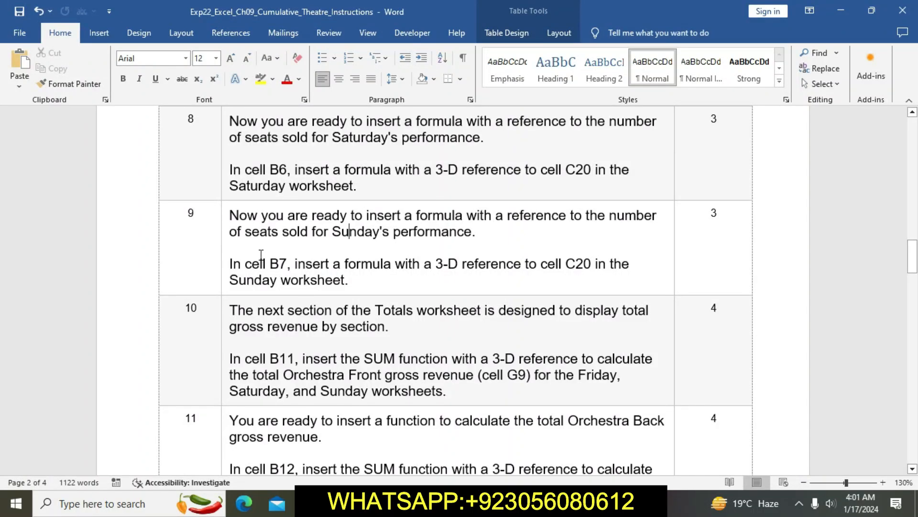
pyautogui.click(222, 218)
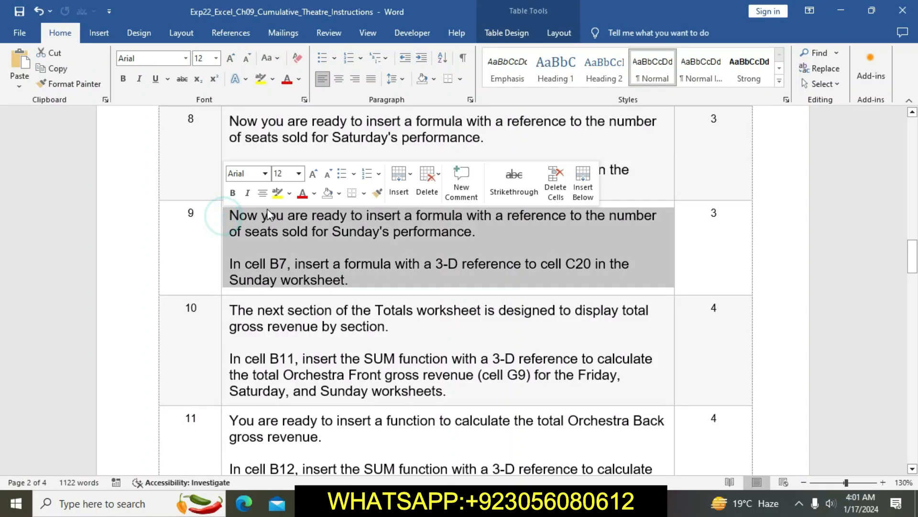
pyautogui.click(278, 194)
pyautogui.click(303, 254)
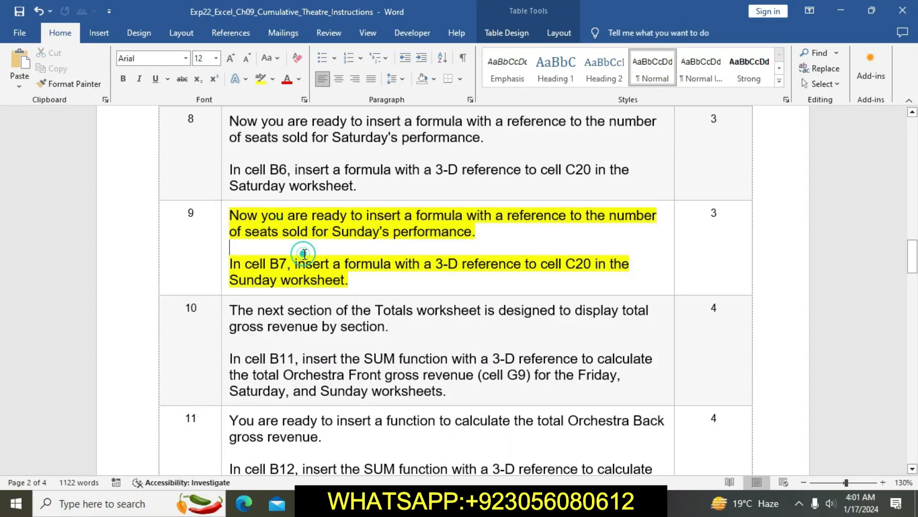
pyautogui.tripleClick(231, 264)
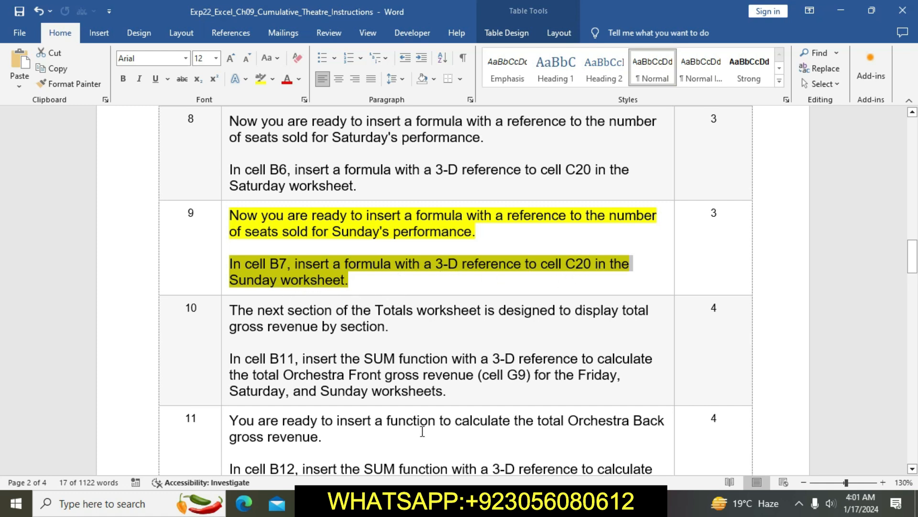
# Step: Switch to Excel and enter the formula =Sunday!C20 in cell B7 of the Totals sheet
pyautogui.click(441, 503)
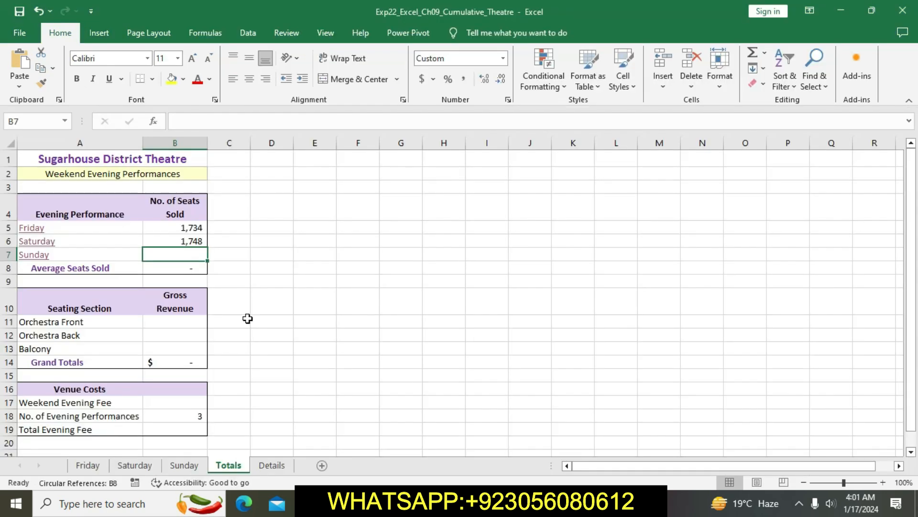
pyautogui.write('=')
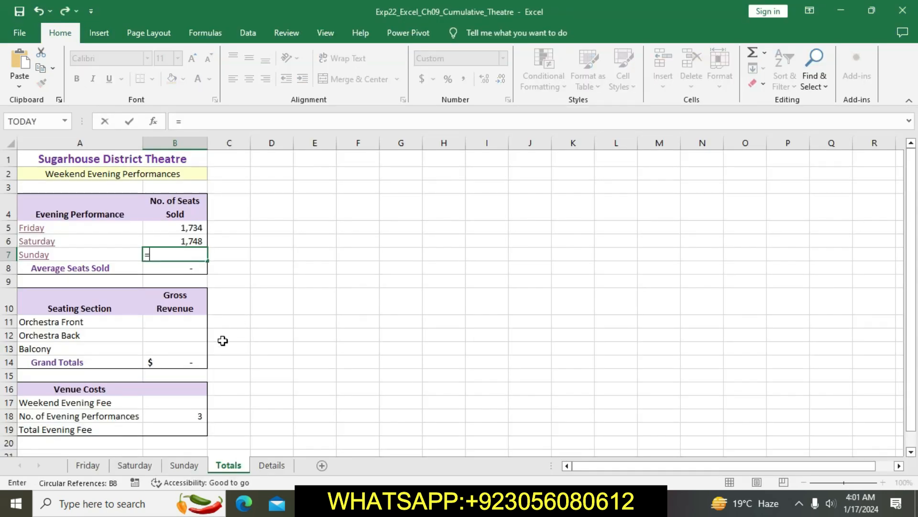
pyautogui.click(185, 468)
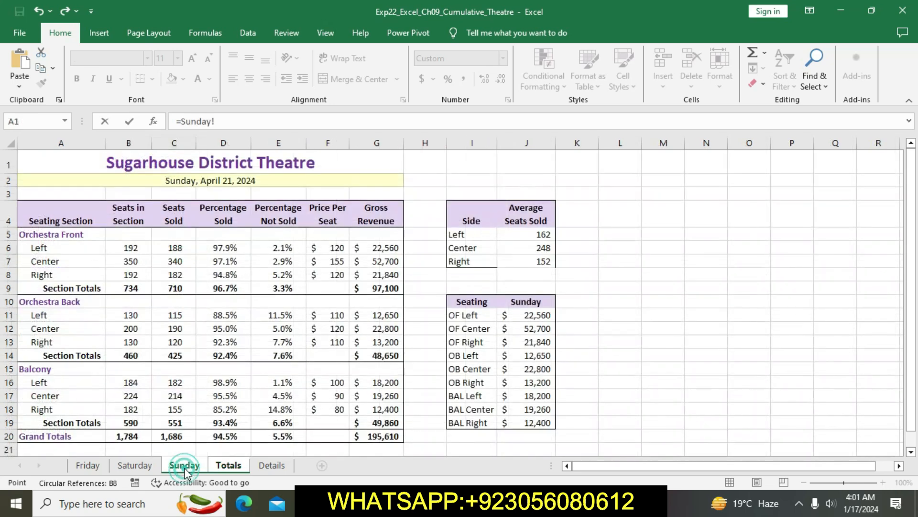
pyautogui.click(175, 434)
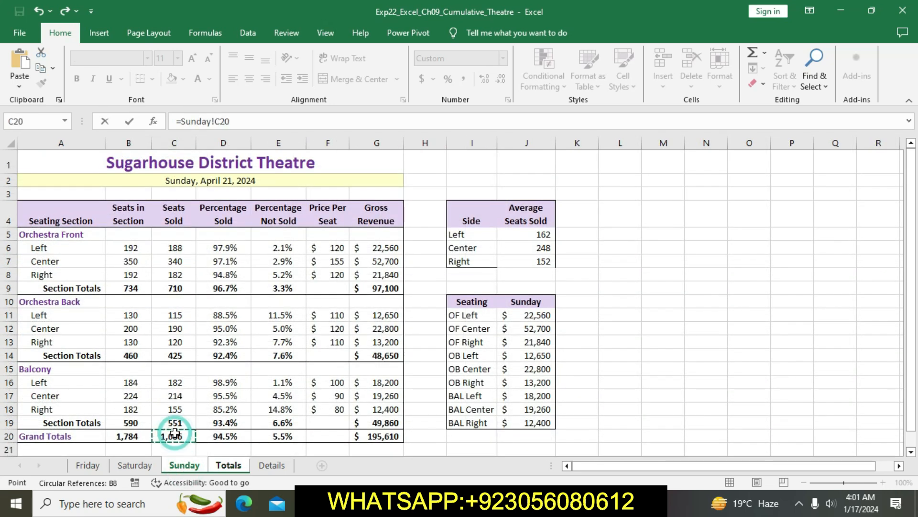
pyautogui.press('Return')
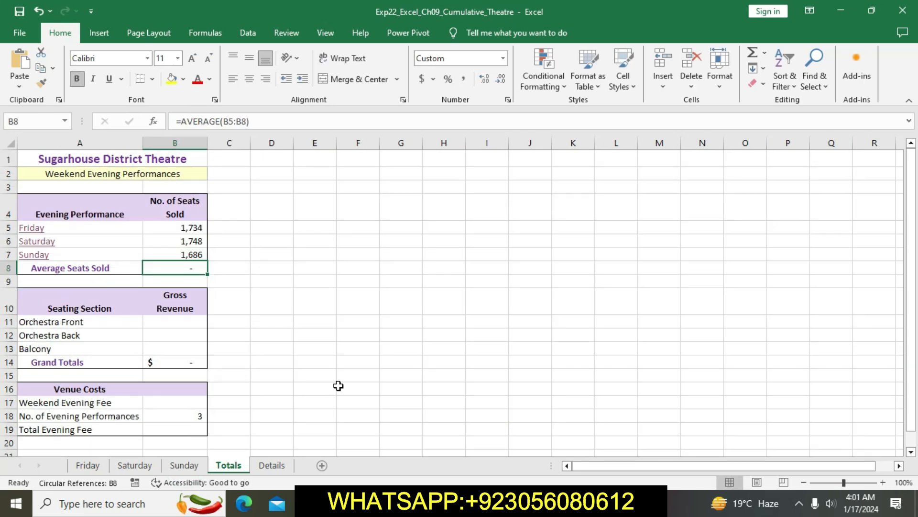
# Step: Switch to Word and clear the yellow highlight from the step 9 instruction
pyautogui.hotkey('alt', 'Tab')
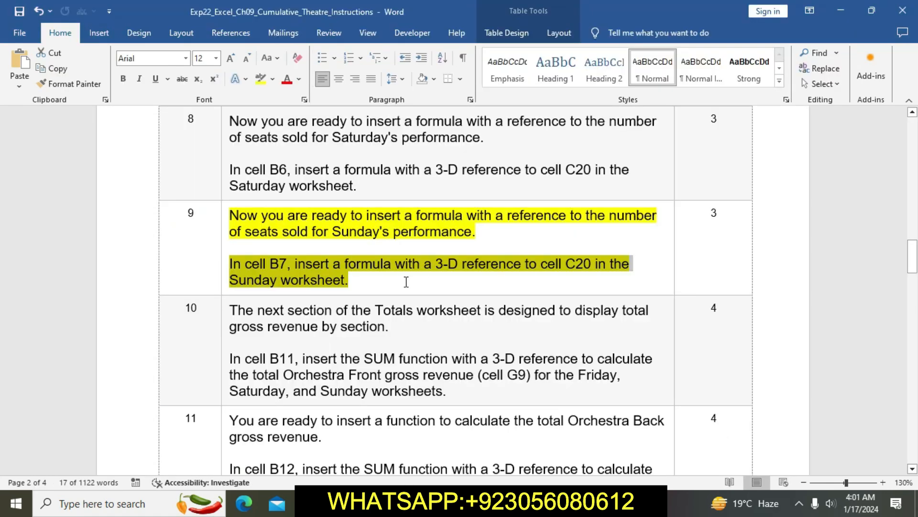
pyautogui.click(405, 282)
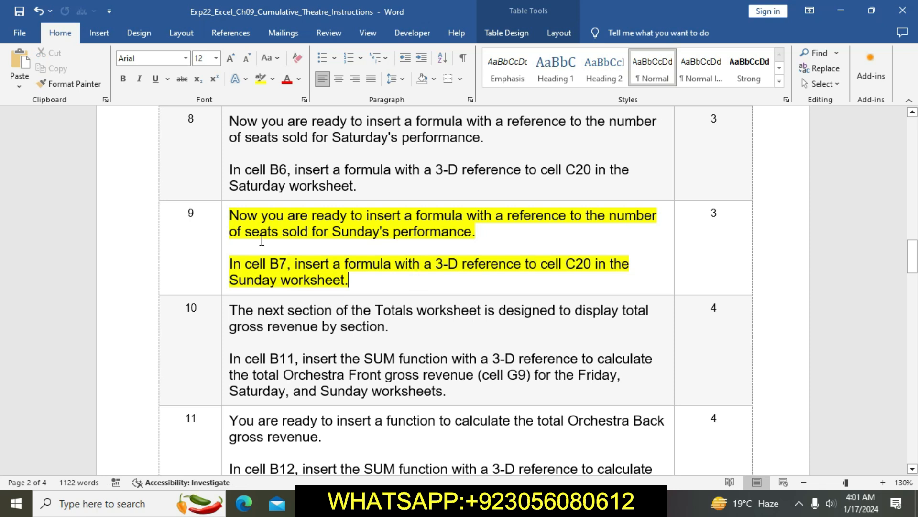
pyautogui.click(223, 214)
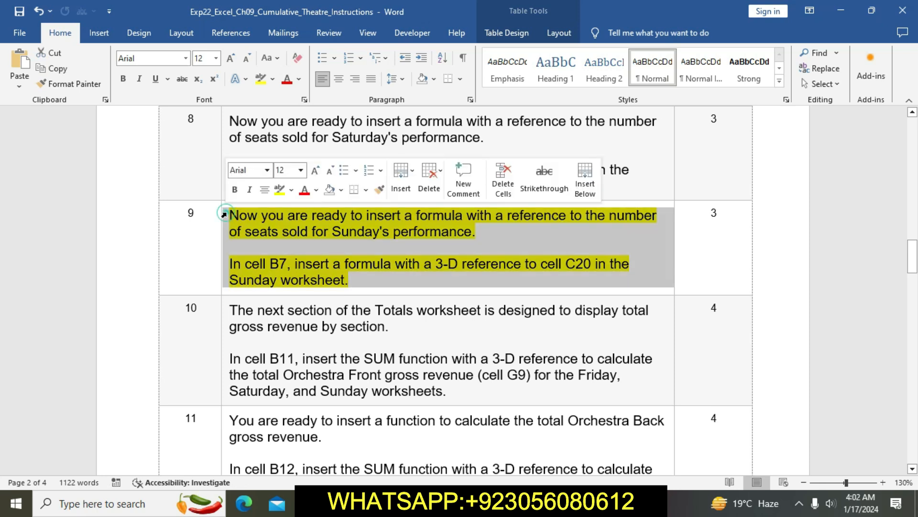
pyautogui.click(282, 194)
pyautogui.click(352, 309)
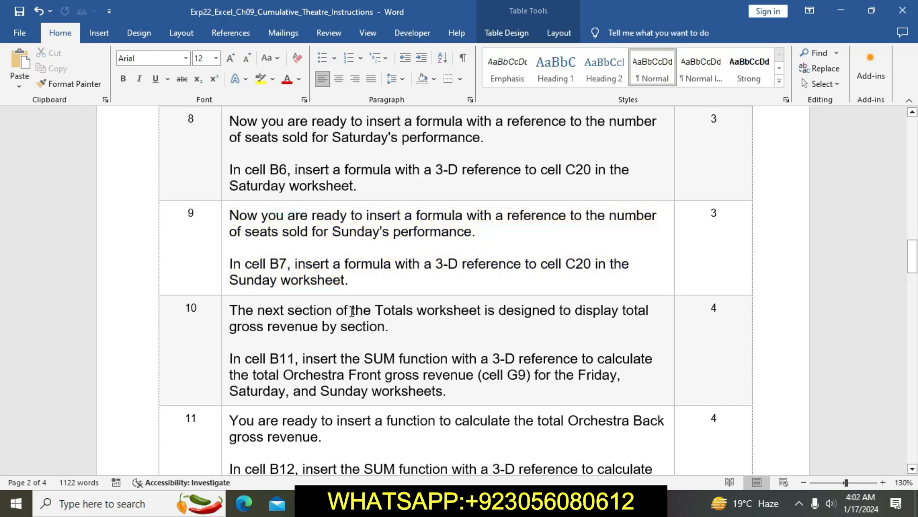
# Step: Highlight the step 10 instruction in yellow and select its sentence about the SUM function in cell B11
pyautogui.scroll(-2, 352, 311)
pyautogui.scroll(-2, 352, 311)
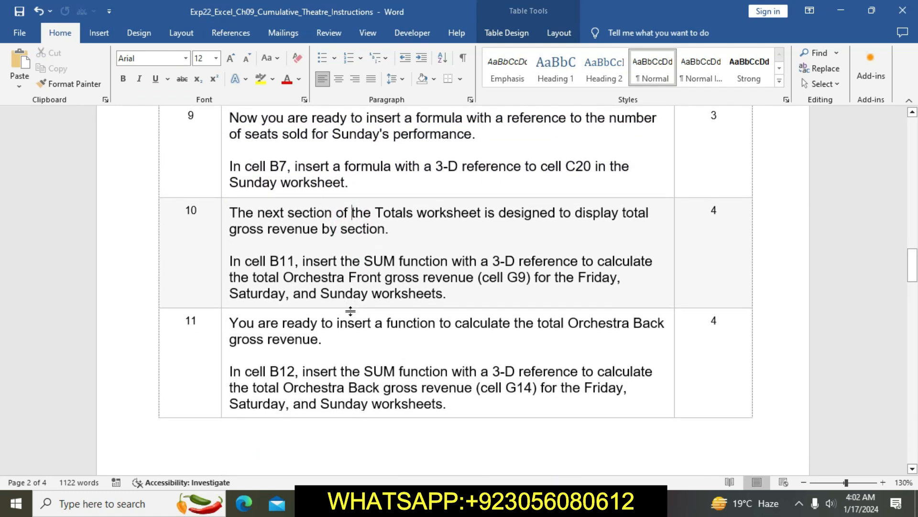
pyautogui.click(224, 212)
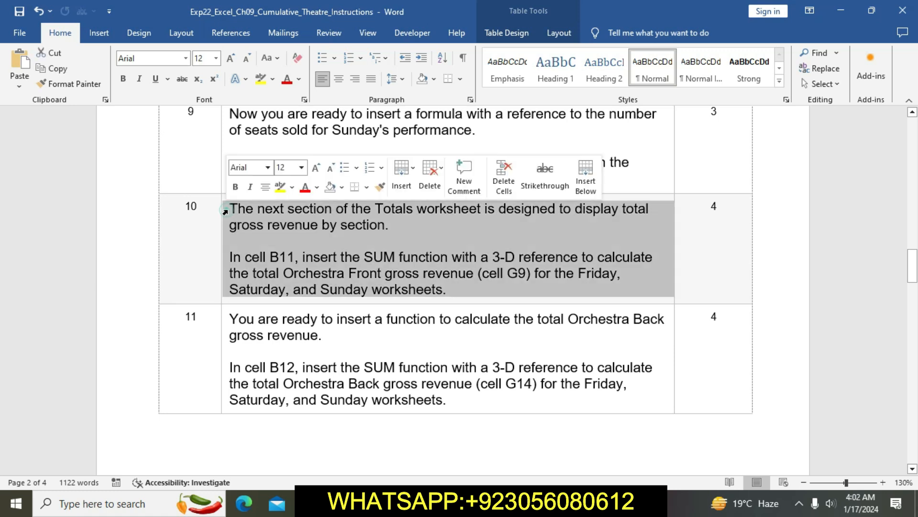
pyautogui.click(280, 188)
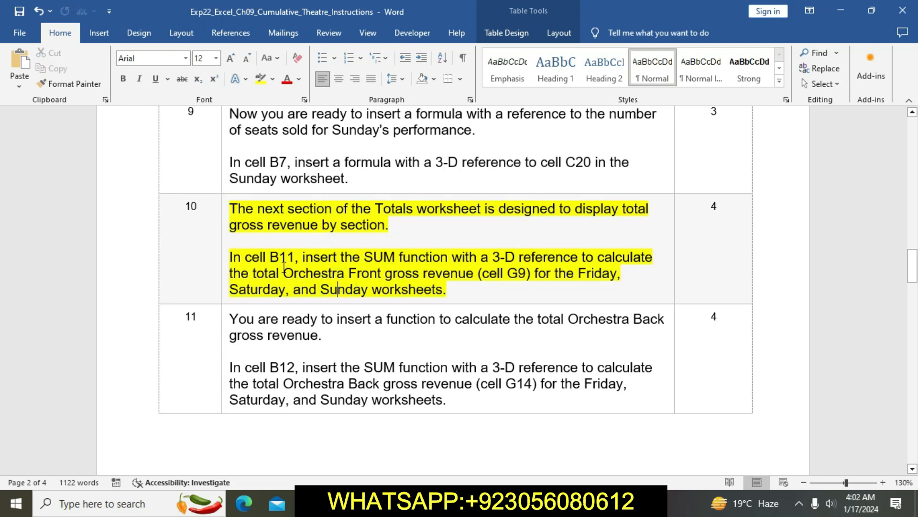
pyautogui.moveTo(231, 256); pyautogui.dragTo(541, 289)
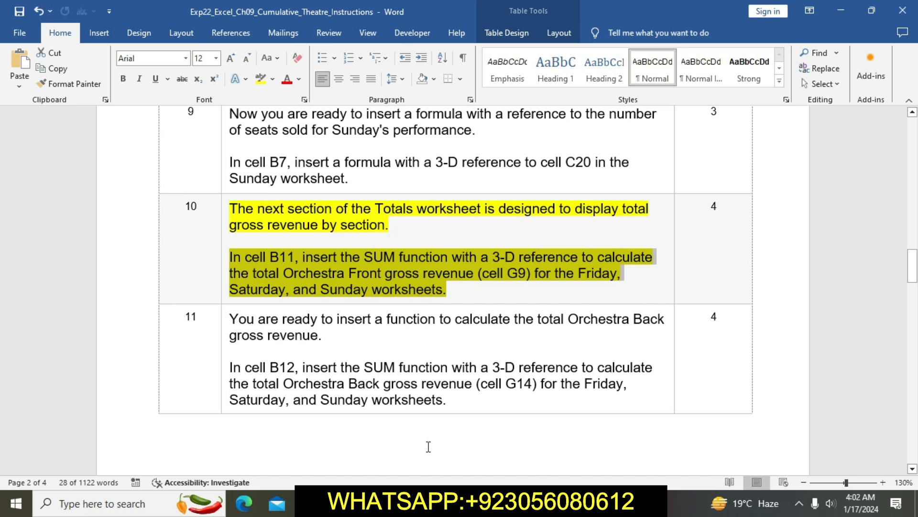
# Step: Switch to Excel and enter the formula =Friday!G9+Saturday!G9+Sunday!G9 in cell B11 of the Totals sheet
pyautogui.hotkey('alt', 'Tab')
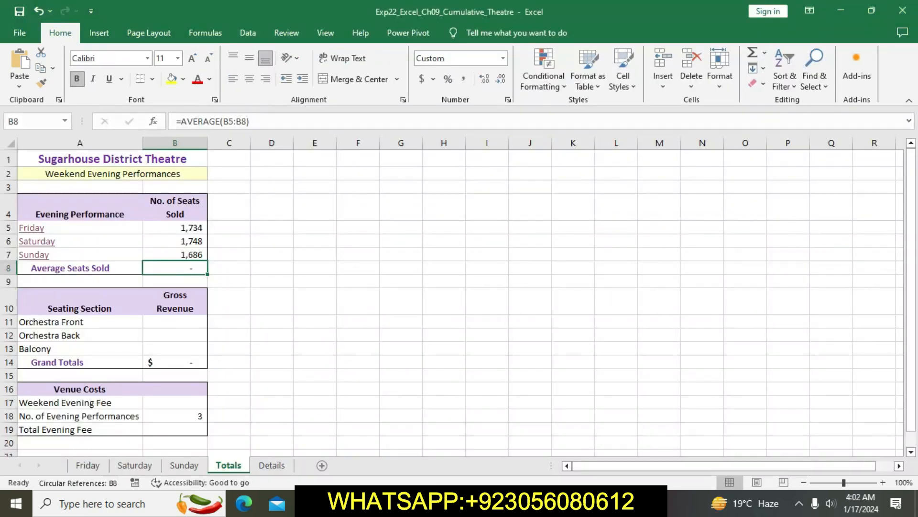
pyautogui.click(187, 330)
pyautogui.doubleClick(185, 324)
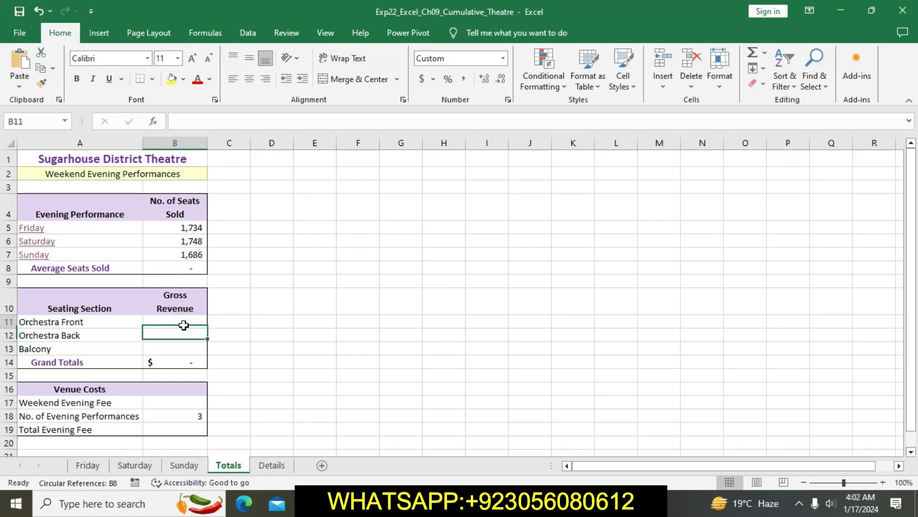
pyautogui.write('=')
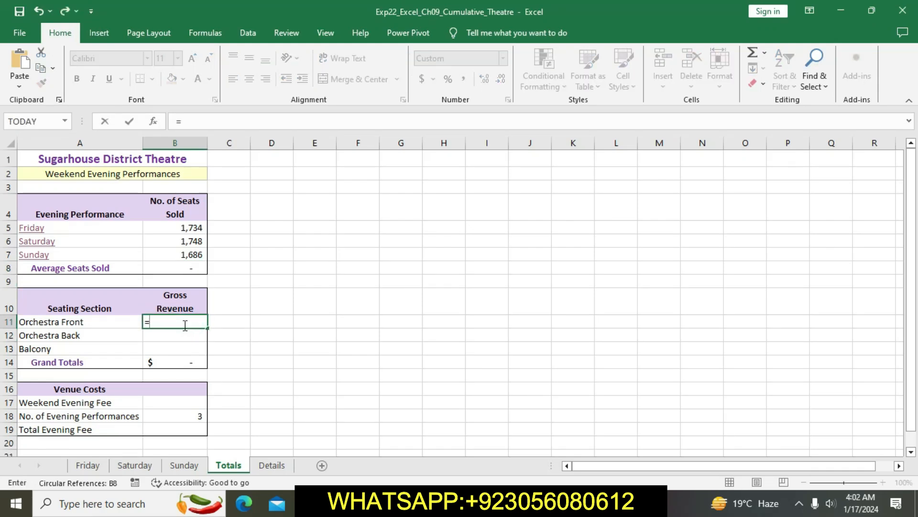
pyautogui.click(88, 465)
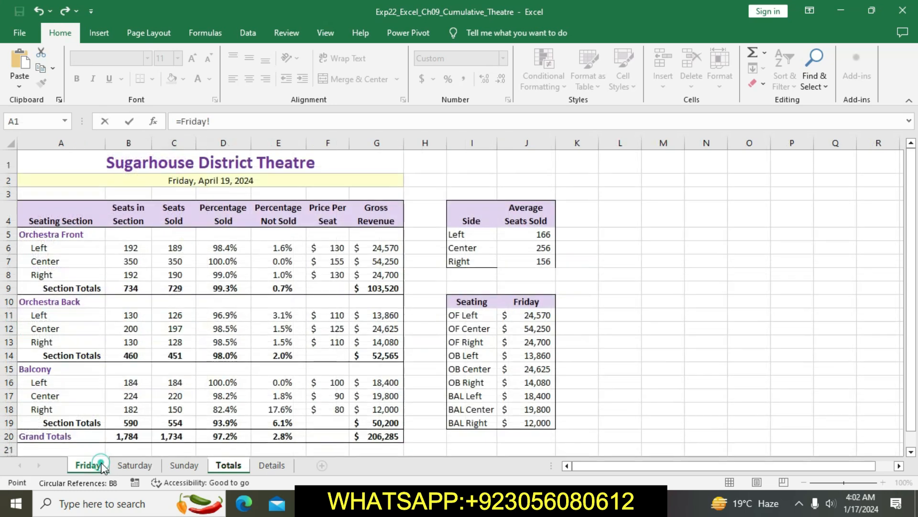
pyautogui.click(389, 288)
pyautogui.write('+')
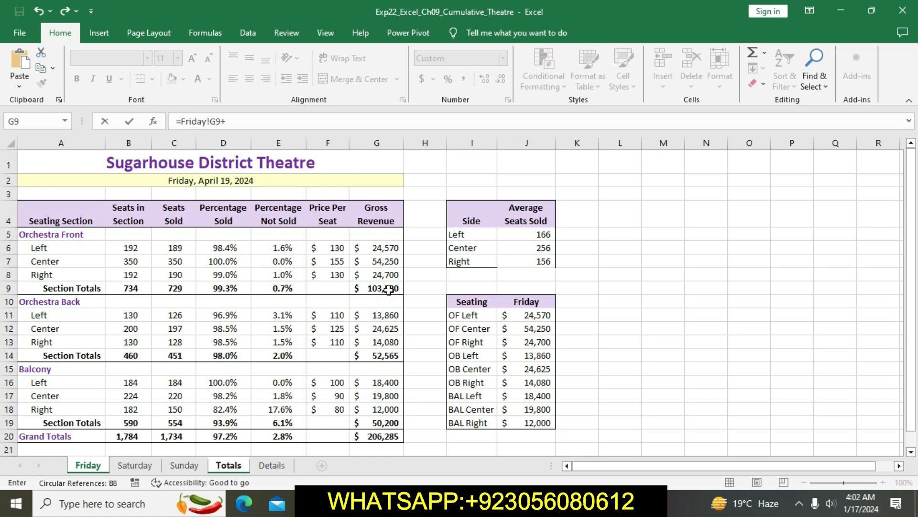
pyautogui.click(136, 466)
pyautogui.click(378, 288)
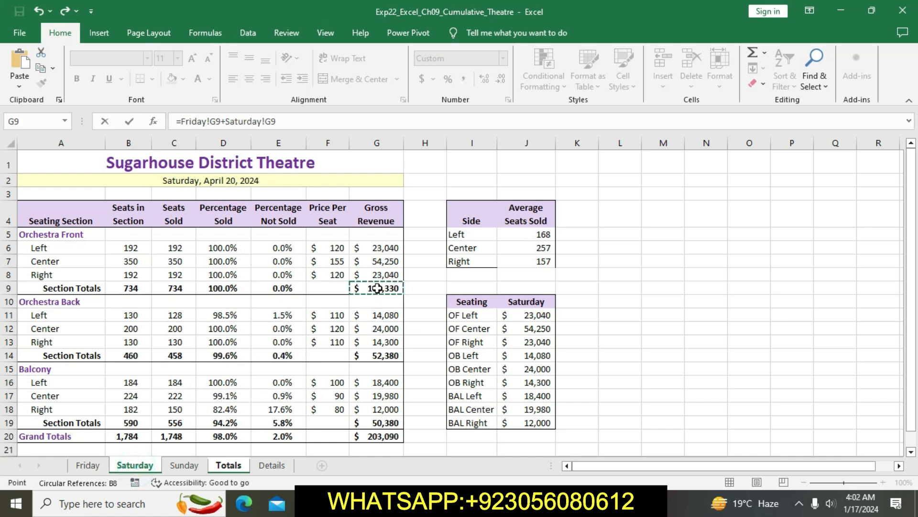
pyautogui.write('+')
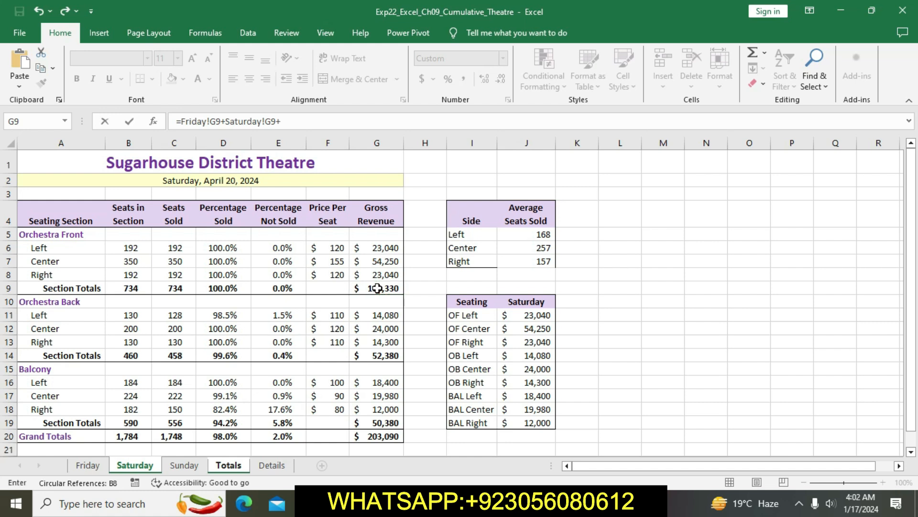
pyautogui.click(187, 469)
pyautogui.click(392, 285)
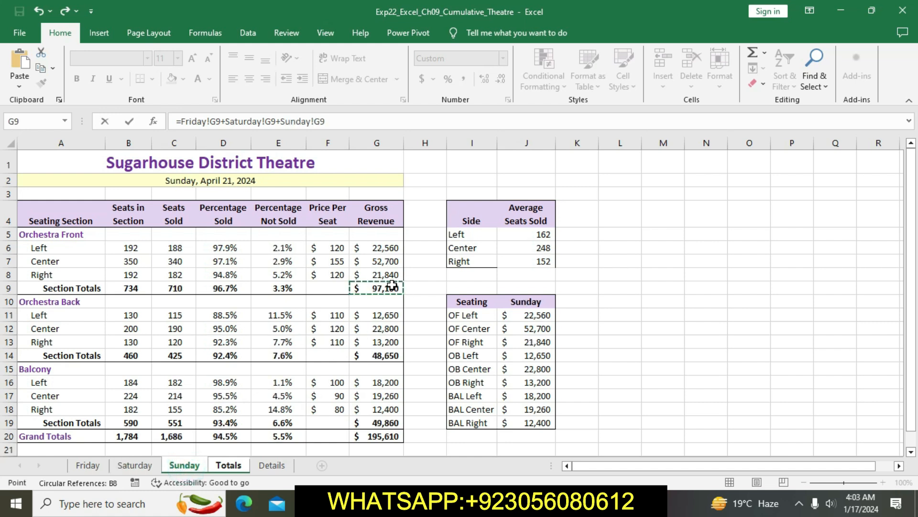
pyautogui.press('Return')
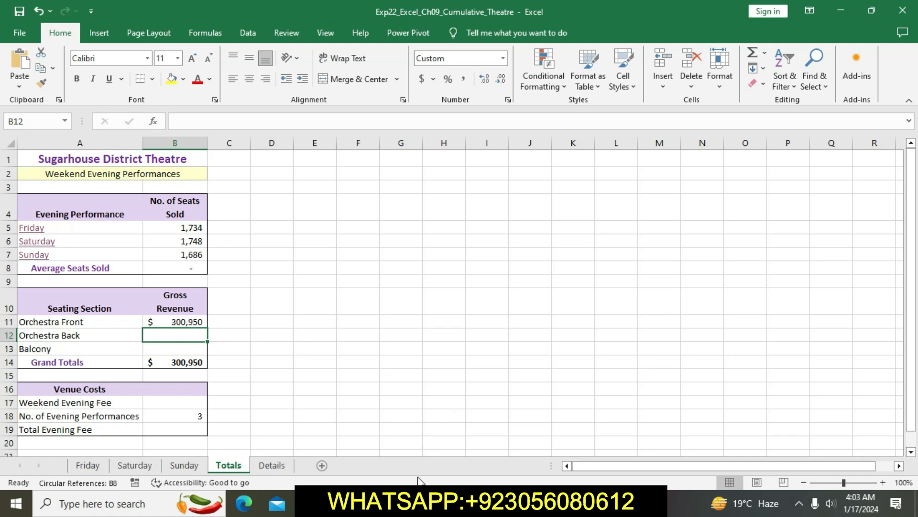
# Step: Switch to Word and clear the yellow highlight from the step 10 instruction
pyautogui.click(411, 503)
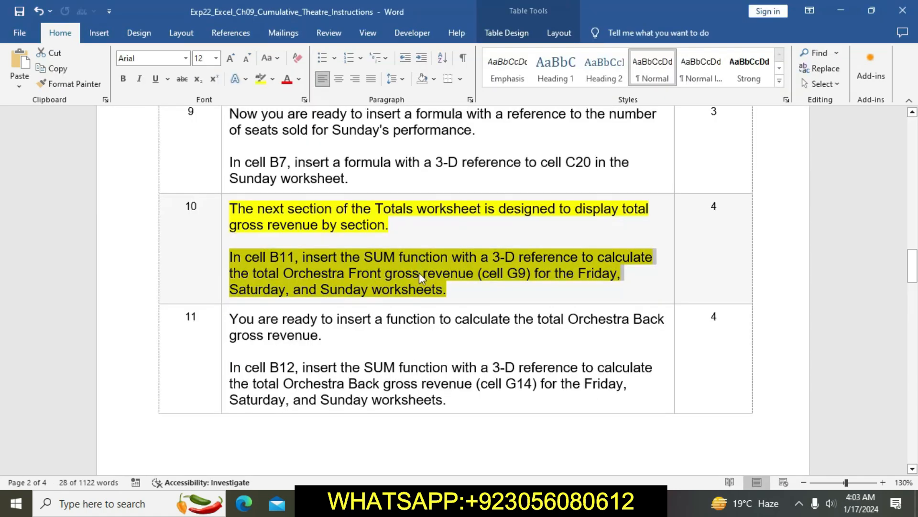
pyautogui.click(421, 285)
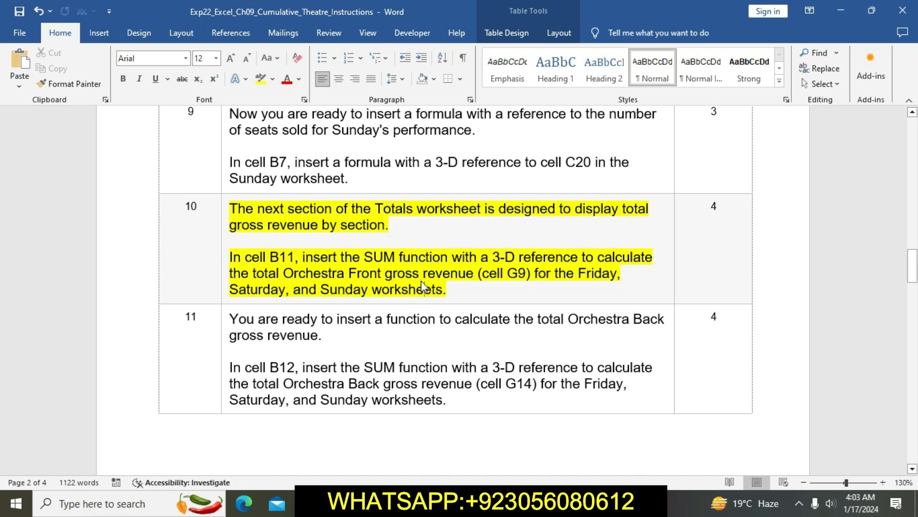
pyautogui.click(221, 214)
pyautogui.click(221, 213)
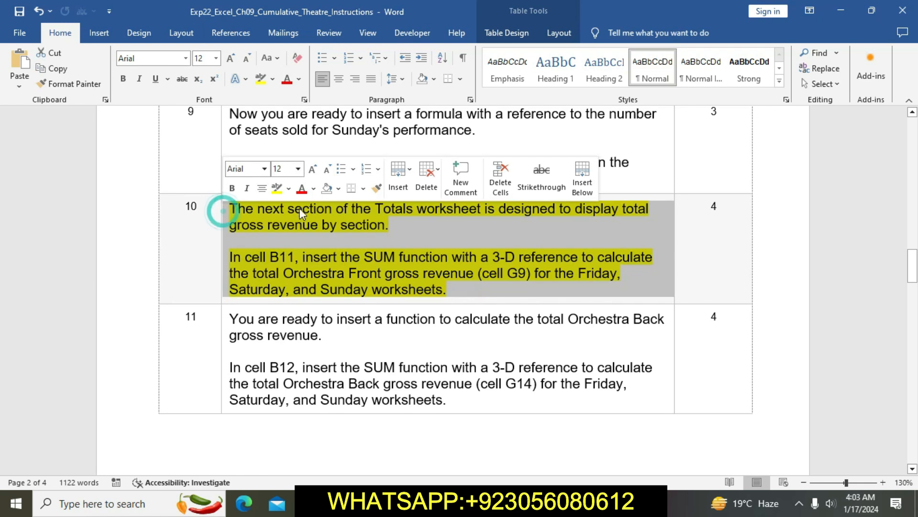